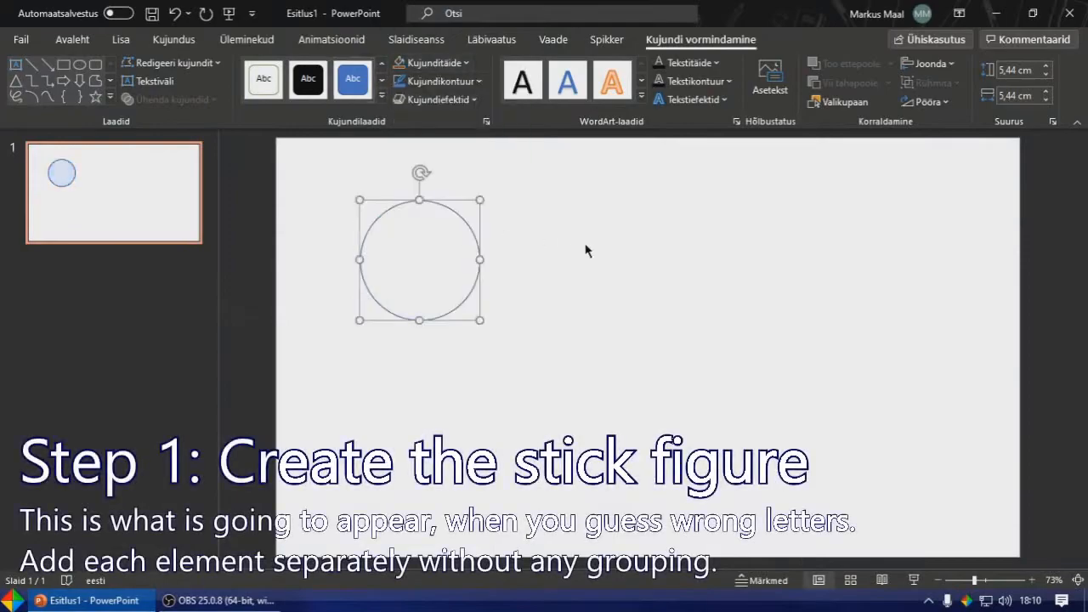
# Remove the circle's fill and give it a black 6 pt outline
pyautogui.click(413, 102)
pyautogui.click(437, 63)
pyautogui.click(450, 238)
pyautogui.click(440, 82)
pyautogui.click(413, 120)
pyautogui.click(451, 81)
pyautogui.moveTo(493, 325)
pyautogui.click(578, 492)
# Shrink the circle proportionally and shift it slightly down and to the right on the slide
pyautogui.moveTo(480, 200); pyautogui.dragTo(439, 241)
pyautogui.moveTo(427, 252); pyautogui.dragTo(492, 260)
pyautogui.click(400, 195)
# Draw a horizontal base line for the gallows, about 3.96 cm long, near the slide's lower left corner
pyautogui.click(119, 39)
pyautogui.click(312, 81)
pyautogui.click(318, 150)
pyautogui.moveTo(301, 459); pyautogui.dragTo(389, 459)
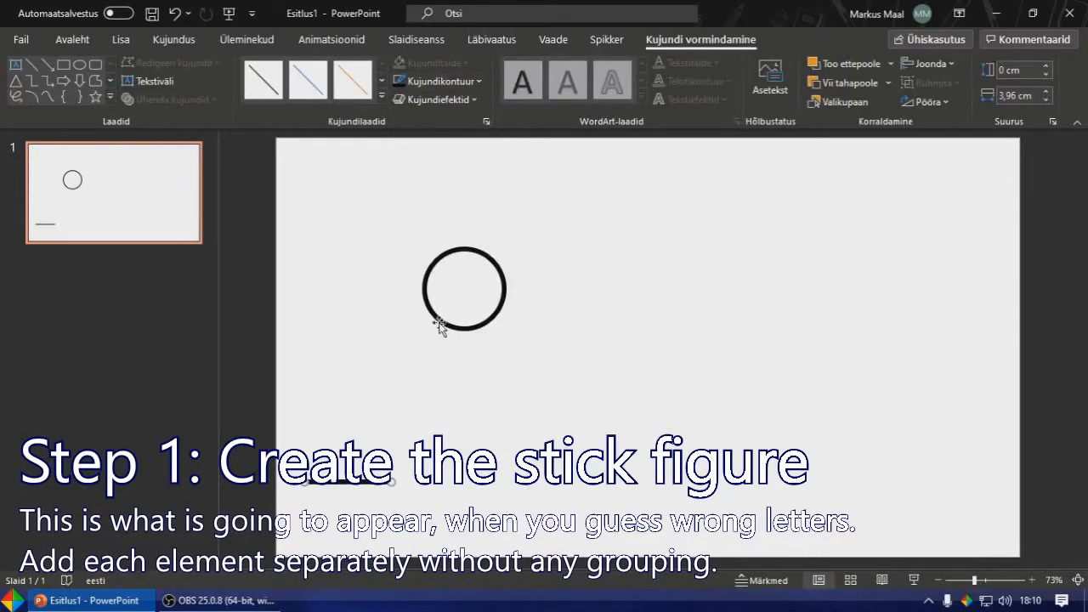
# Build the gallows' vertical post and a 3.96 cm top beam, with the circle made smaller and moved out of the way
pyautogui.moveTo(316, 205); pyautogui.dragTo(314, 223)
pyautogui.moveTo(314, 247); pyautogui.dragTo(349, 237)
pyautogui.moveTo(498, 309); pyautogui.dragTo(669, 343)
pyautogui.click(381, 482)
pyautogui.hotkey('ctrl', 'd')
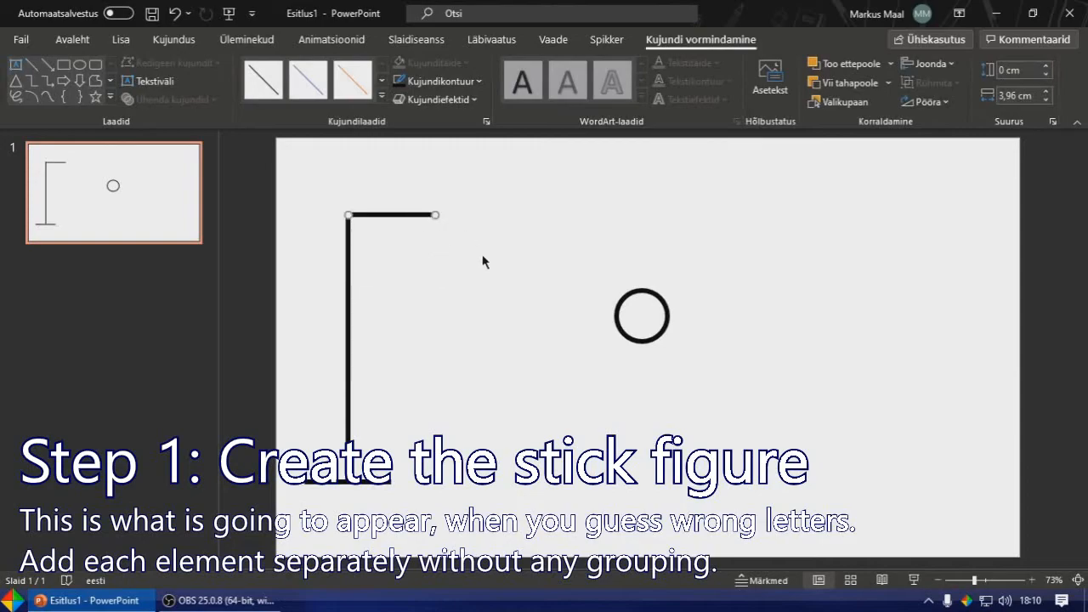
# Add a short vertical rope line at the free end of the beam and place the circle directly beneath it as the head
pyautogui.click(485, 261)
pyautogui.hotkey('ctrl', 'v')
pyautogui.moveTo(392, 490); pyautogui.dragTo(497, 423)
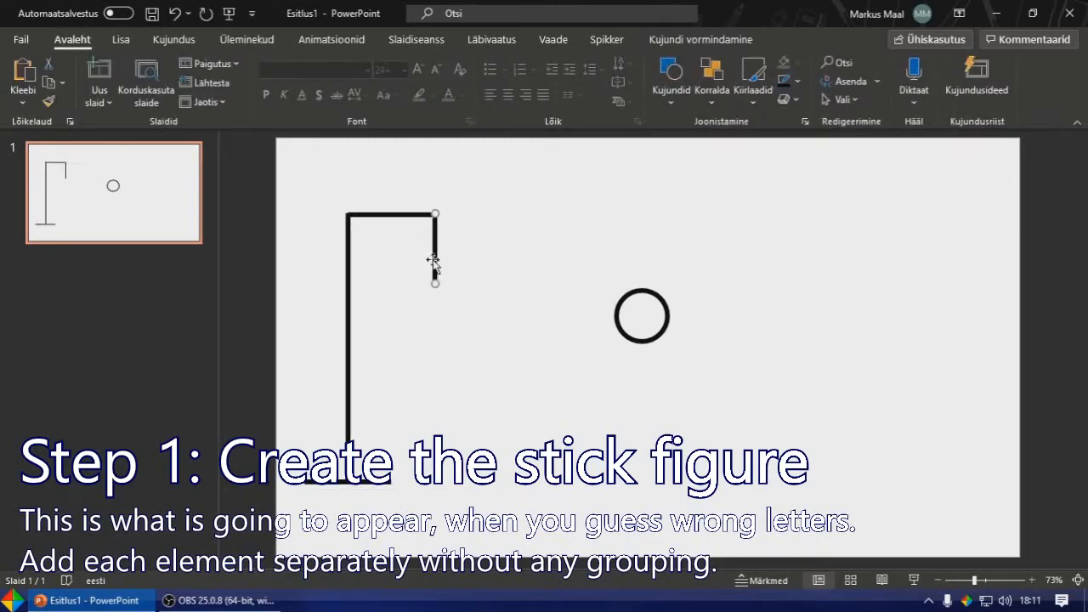
pyautogui.moveTo(668, 316); pyautogui.dragTo(460, 308)
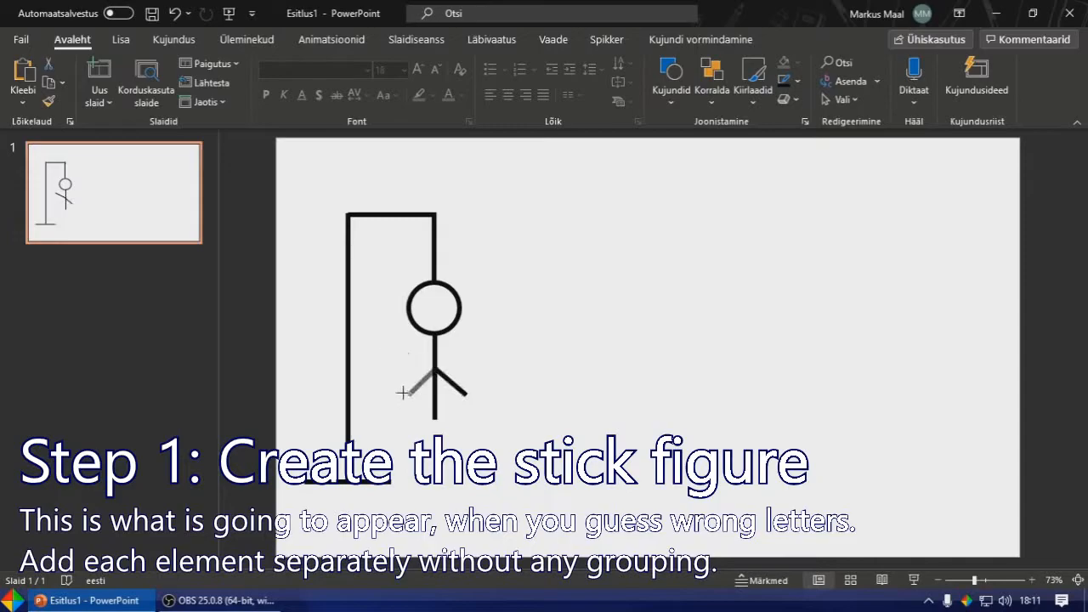
# Complete the stick figure below the head with separate lines for the body, two arms and two legs
pyautogui.moveTo(454, 435); pyautogui.dragTo(455, 435)
pyautogui.hotkey('ctrl', 'v')
pyautogui.moveTo(461, 394); pyautogui.dragTo(421, 463)
pyautogui.click(452, 434)
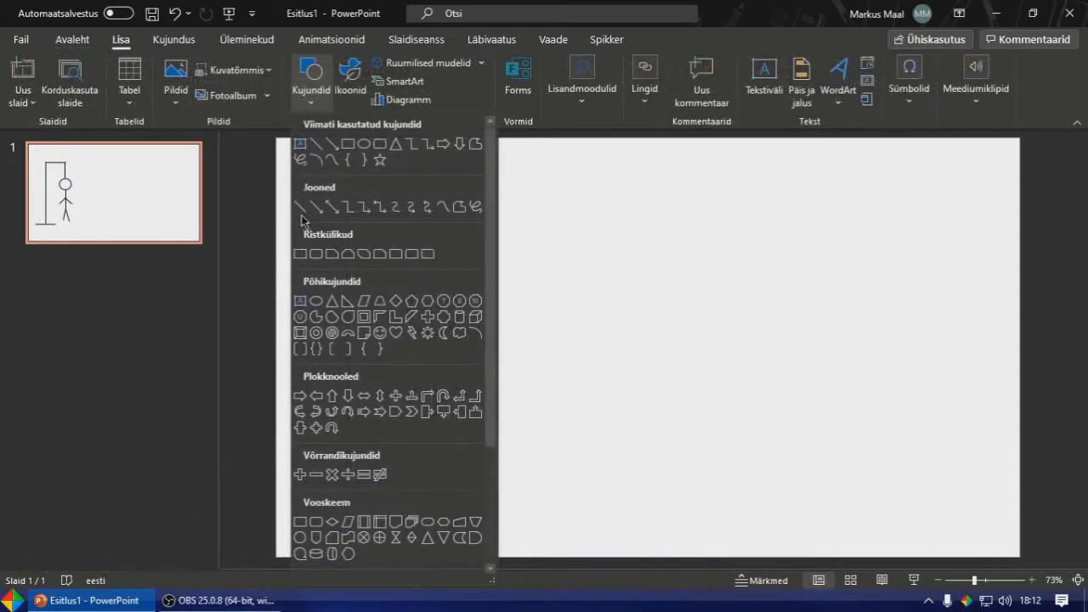
# Draw a diagonal line about 0.4 by 0.35 cm inside the head and give it a black 4½ pt outline
pyautogui.click(301, 206)
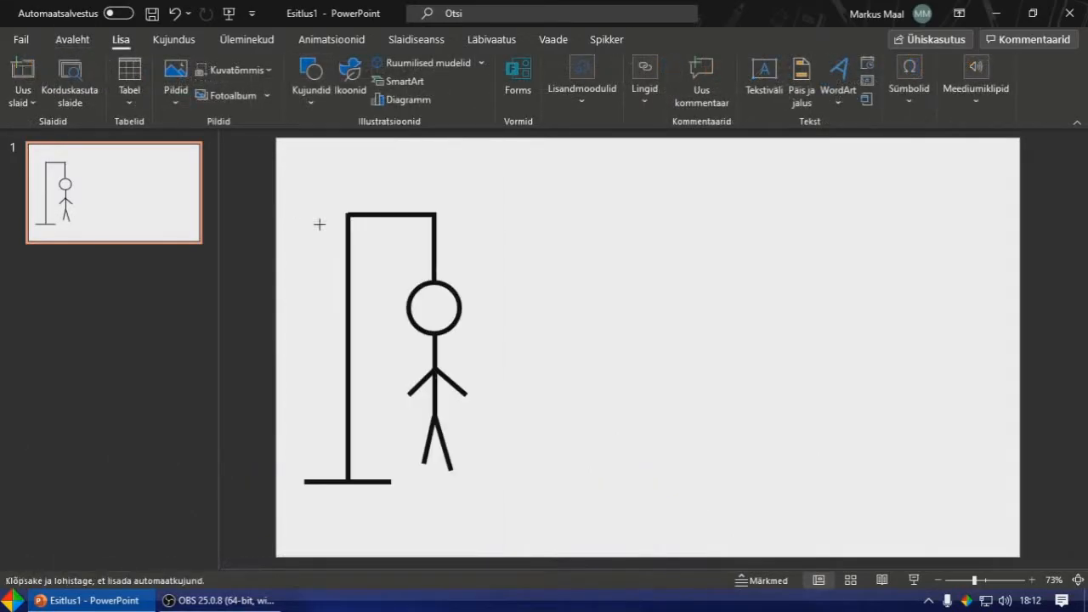
pyautogui.moveTo(431, 304); pyautogui.dragTo(423, 299)
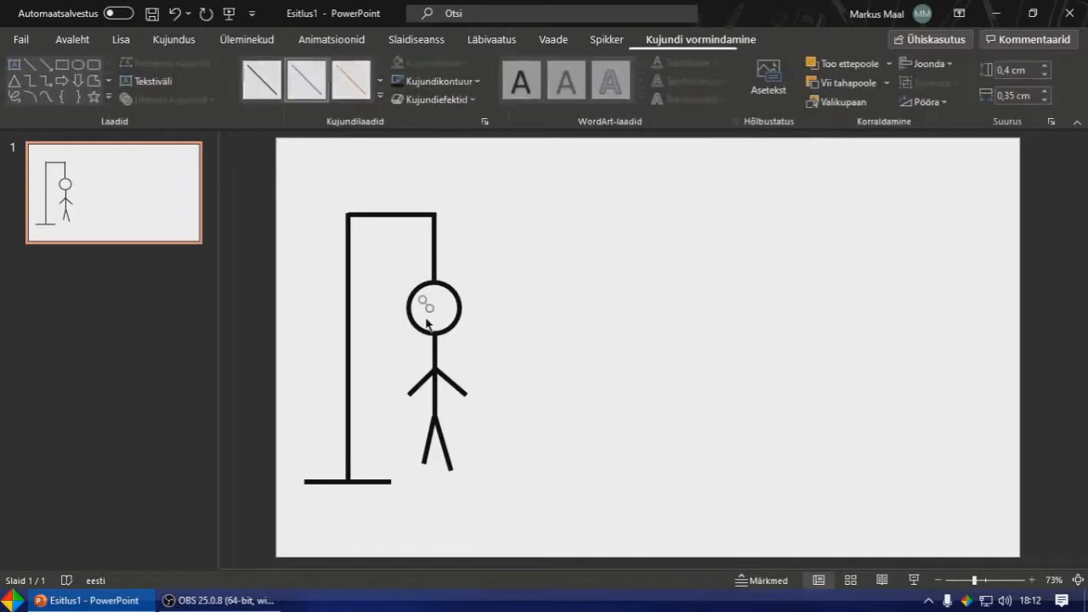
pyautogui.scroll(8, 416, 316)
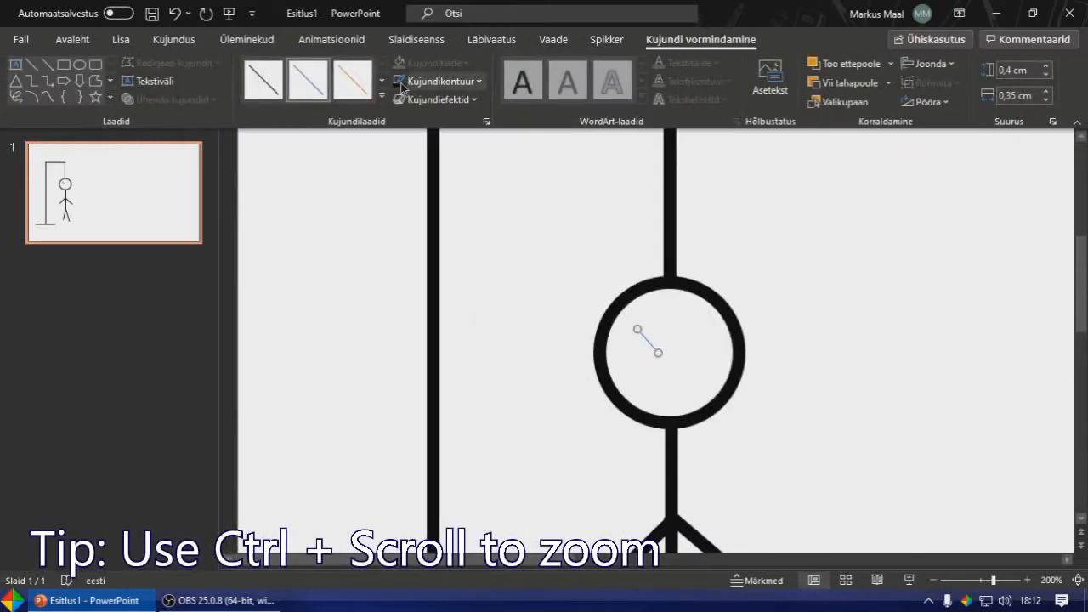
pyautogui.click(463, 100)
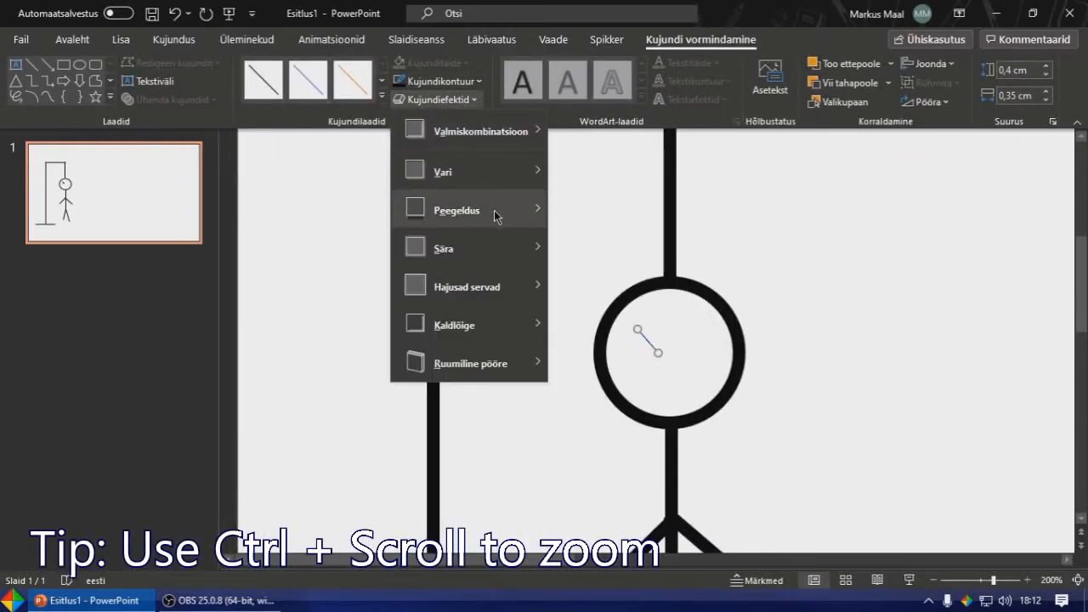
pyautogui.click(433, 80)
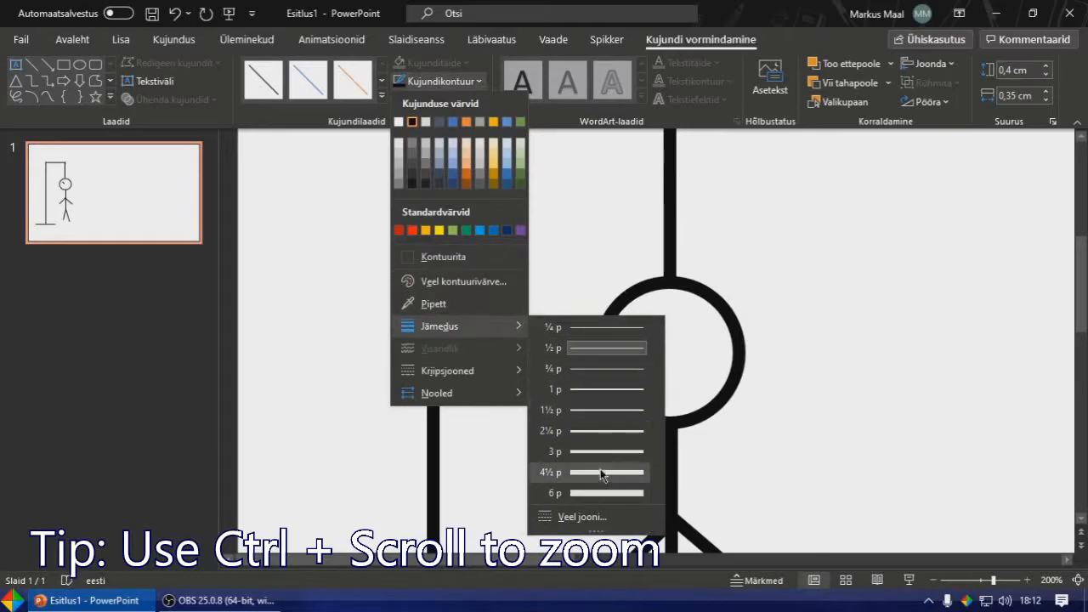
pyautogui.click(597, 472)
# Copy the short eye line and arrange the copies into two X-shaped eyes inside the head
pyautogui.click(643, 332)
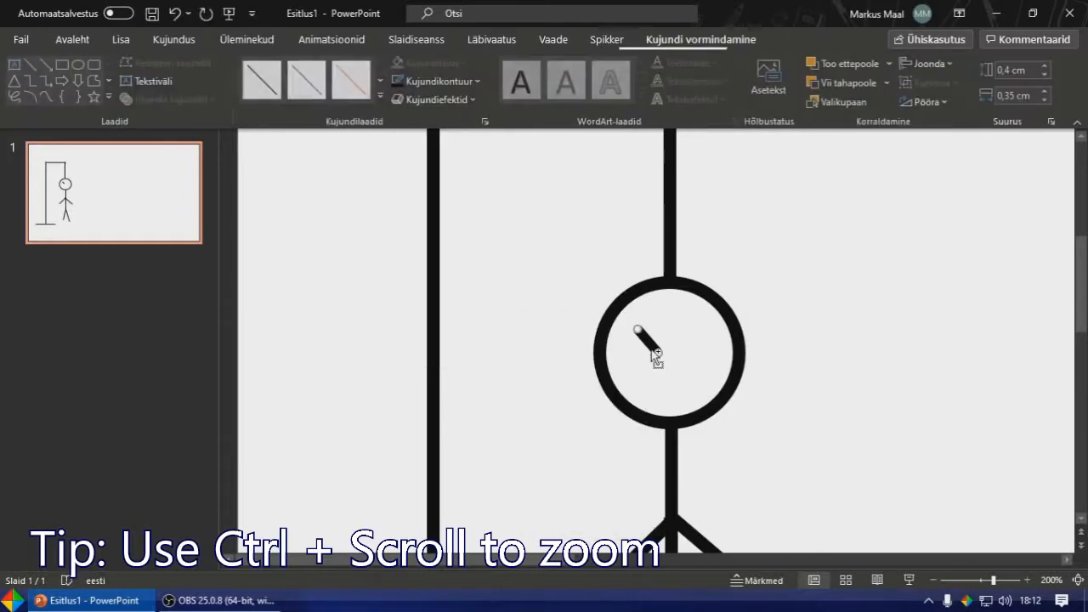
pyautogui.hotkey('ctrl', 'c')
pyautogui.hotkey('ctrl', 'v')
pyautogui.moveTo(649, 343); pyautogui.dragTo(639, 357)
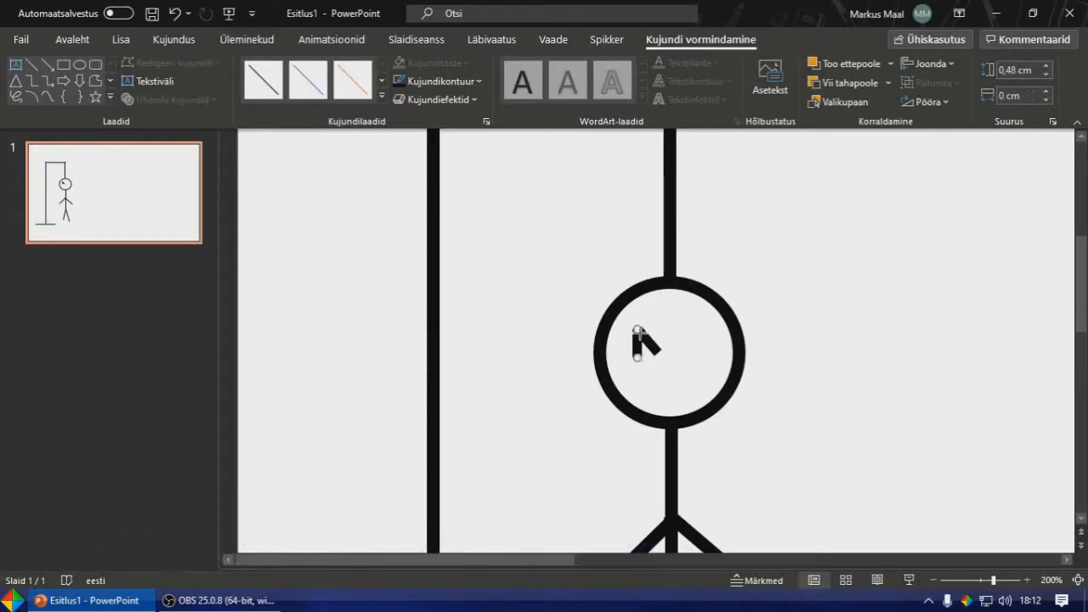
pyautogui.moveTo(638, 357); pyautogui.dragTo(697, 343)
pyautogui.scroll(-5, 697, 345)
pyautogui.click(723, 365)
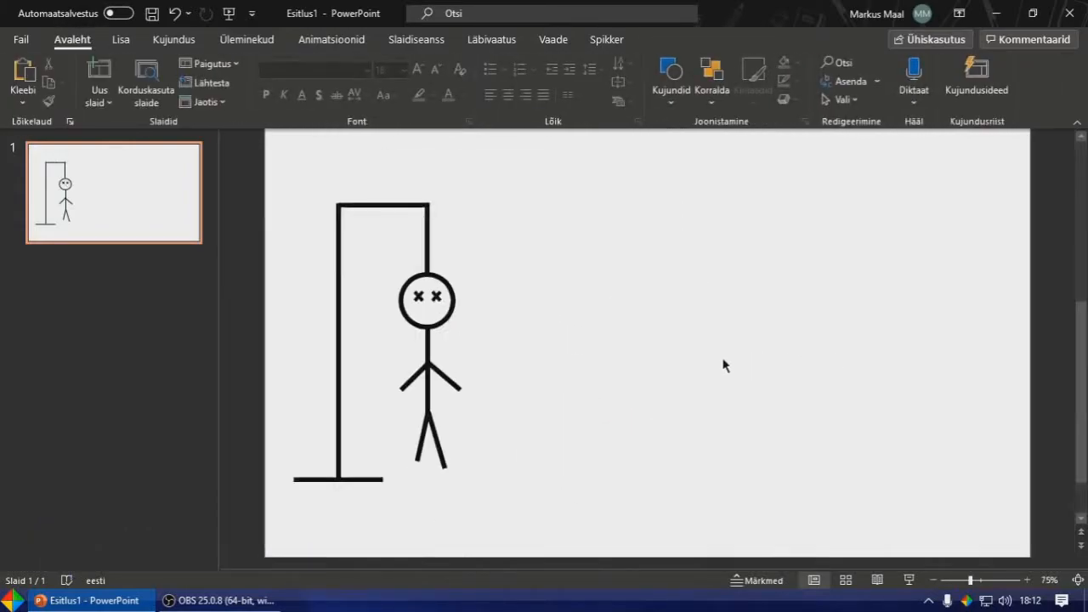
# Show the Animation Pane and add a Fade (Hajutamine) entrance animation to every part of the gallows and stick figure
pyautogui.click(362, 43)
pyautogui.click(723, 63)
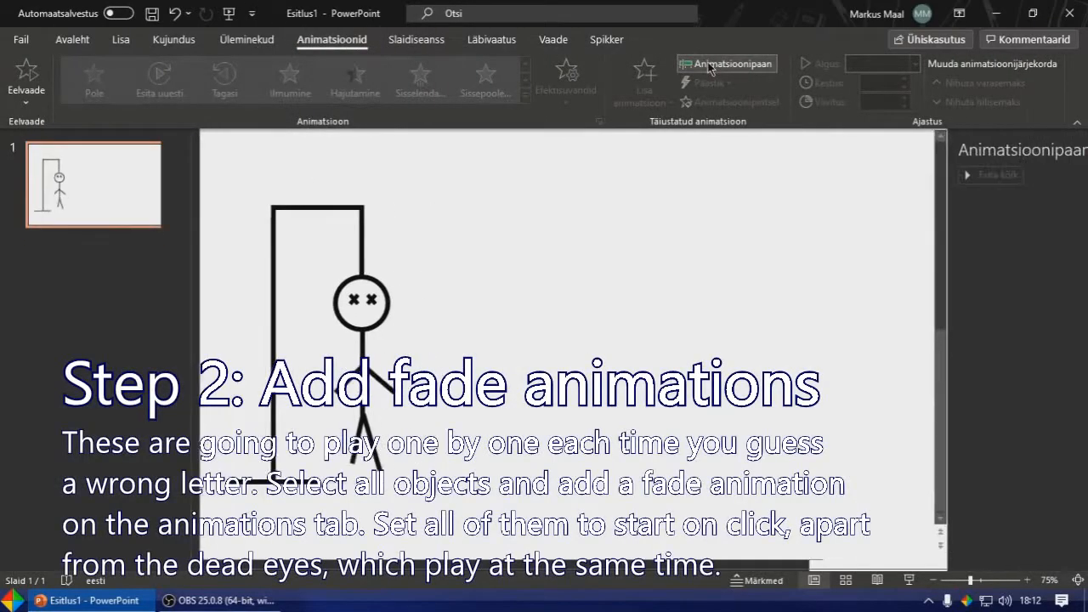
pyautogui.click(254, 488)
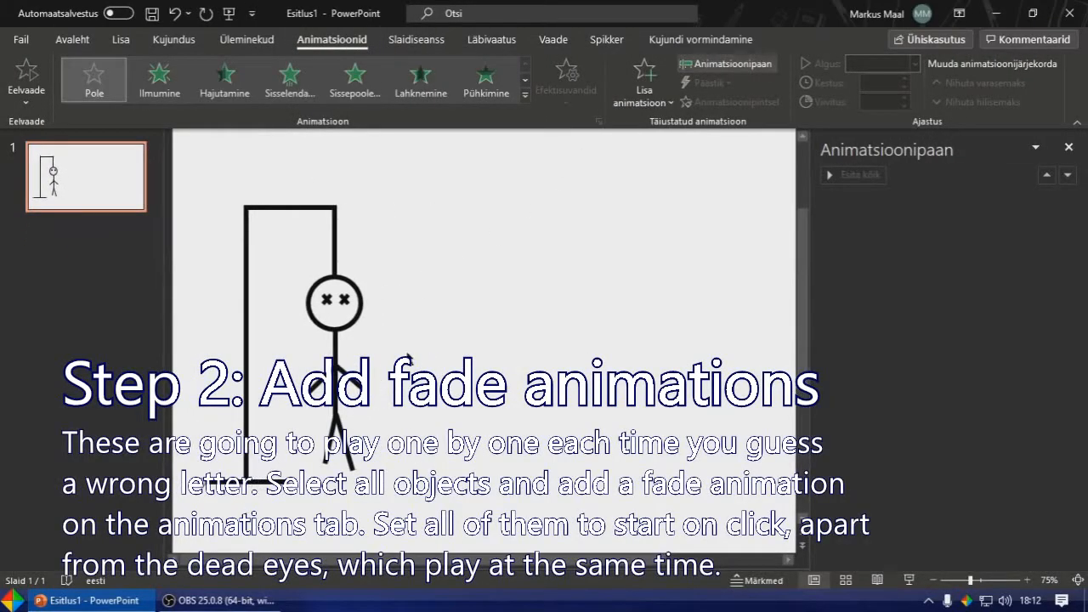
pyautogui.scroll(-2, 499, 367)
pyautogui.moveTo(430, 477); pyautogui.dragTo(173, 186)
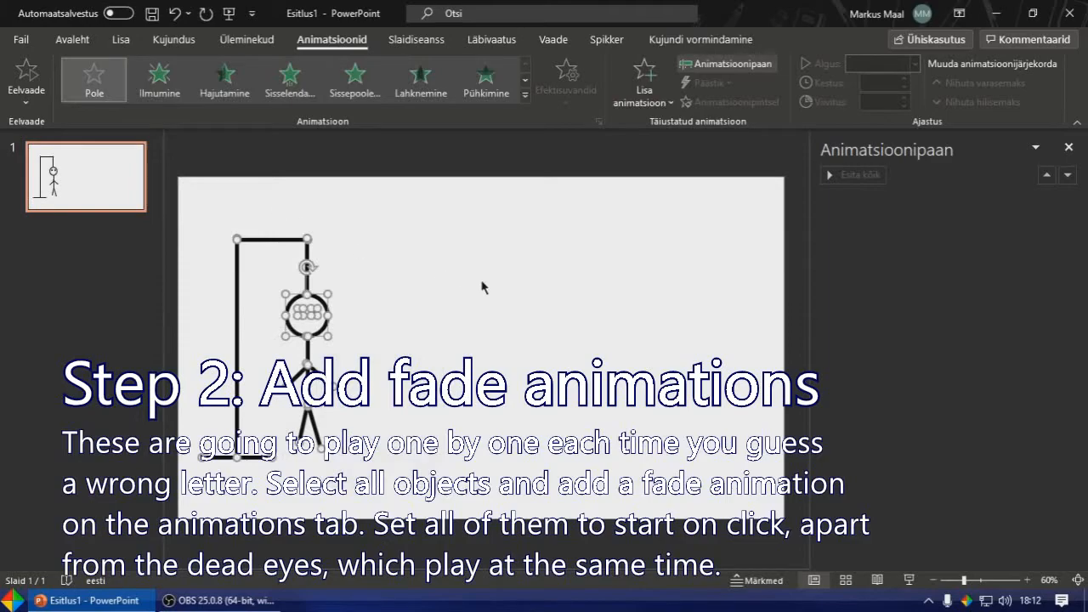
pyautogui.click(544, 335)
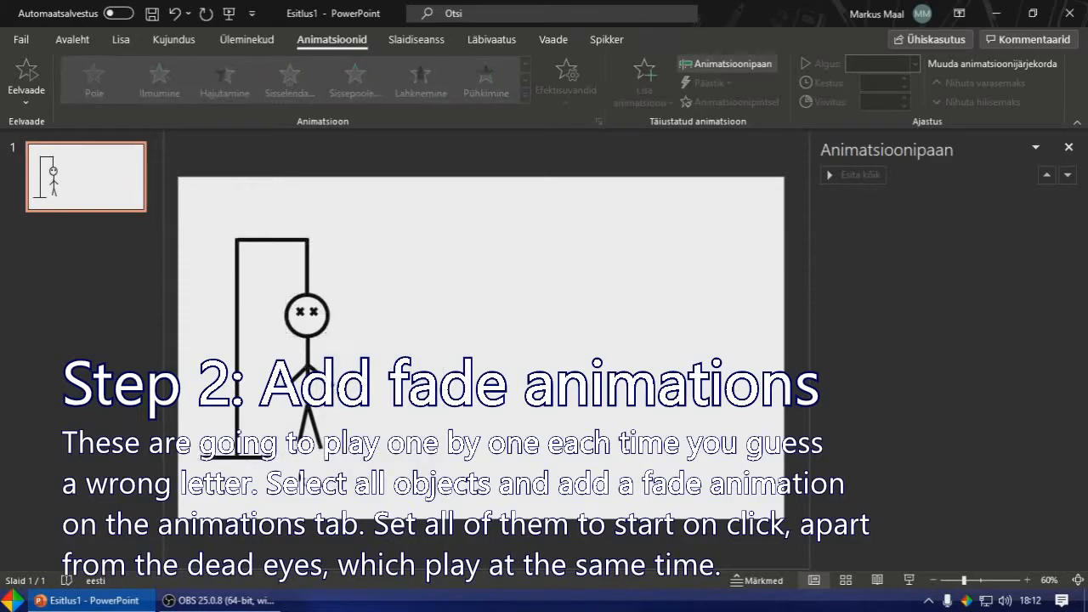
pyautogui.click(306, 313)
pyautogui.click(644, 89)
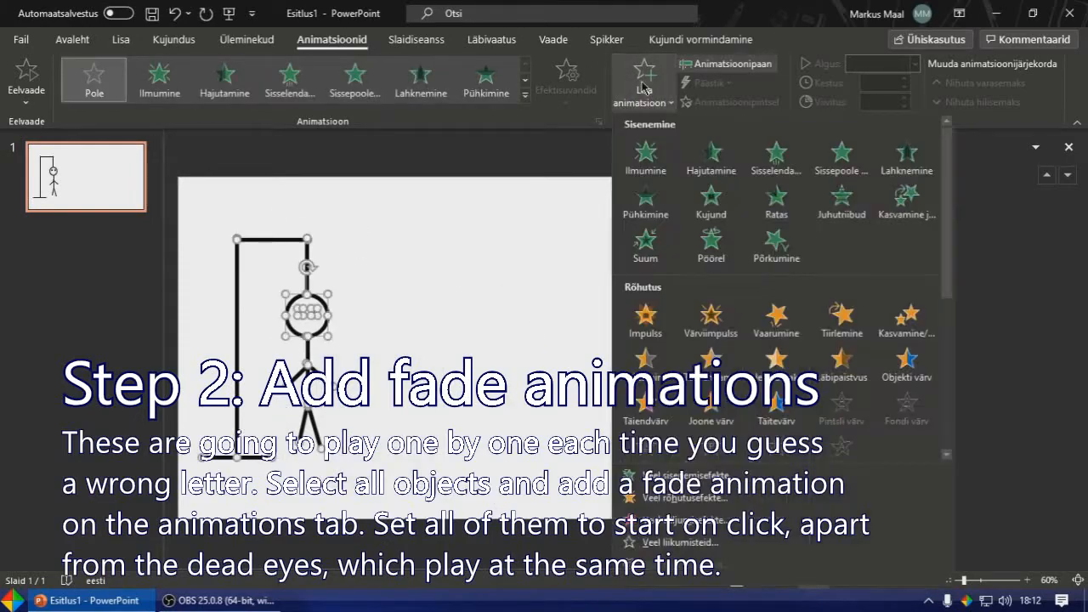
pyautogui.click(705, 172)
# Preview the fade sequence starting from the circle's animation and stop the playback
pyautogui.click(864, 202)
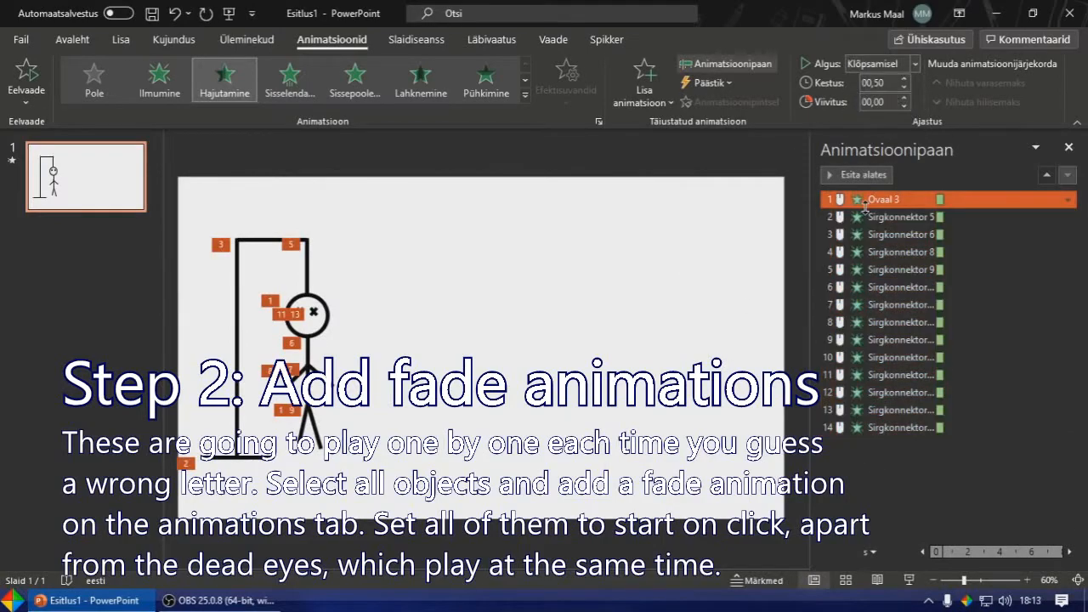
pyautogui.click(855, 177)
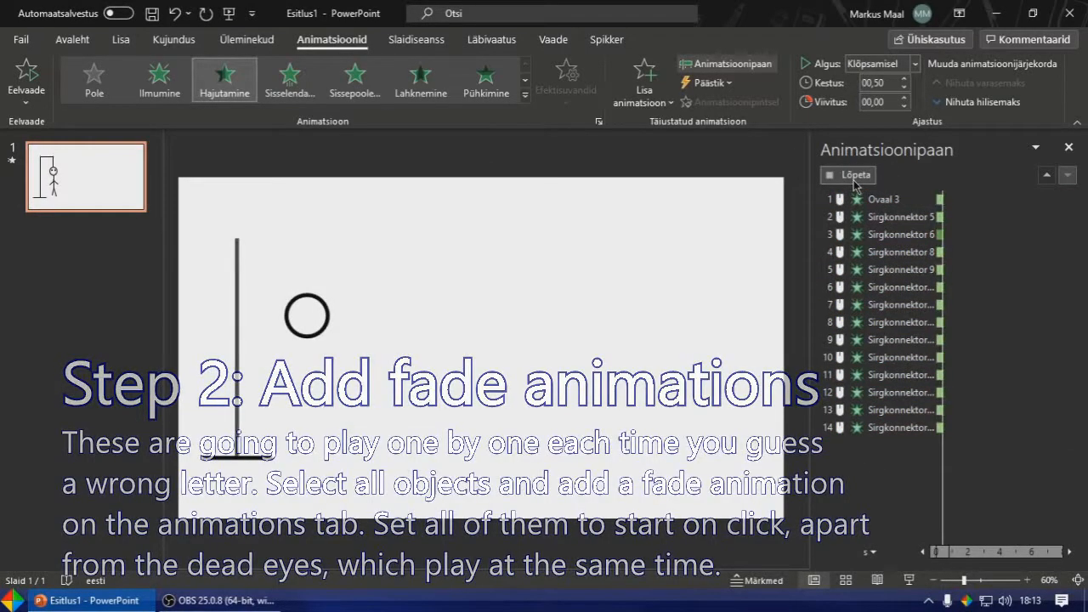
pyautogui.click(855, 177)
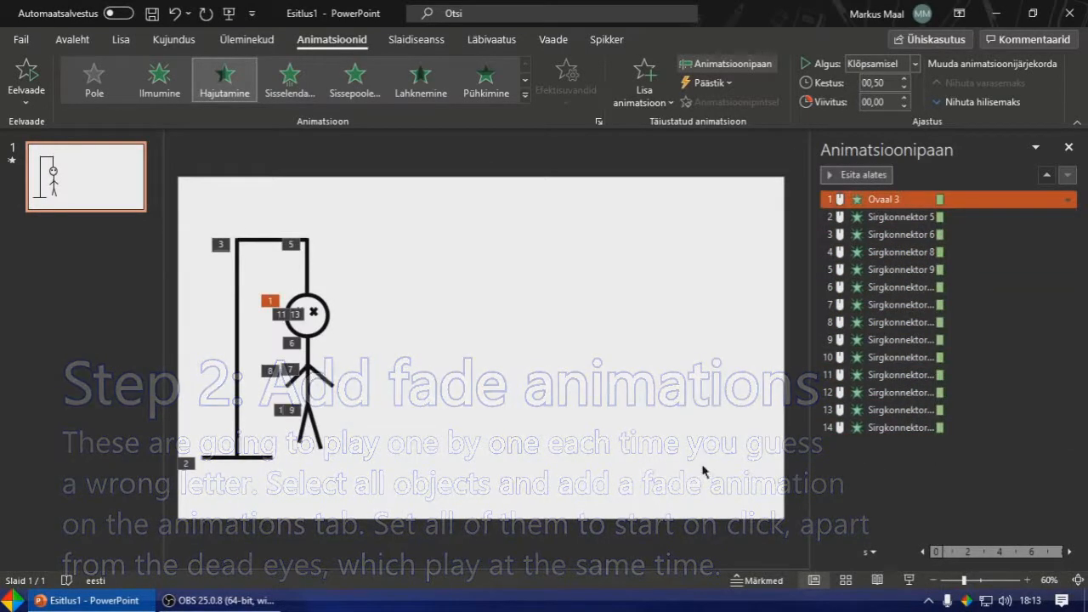
# Reorder the animations so the base, post, beam and rope appear in that order before the head
pyautogui.click(245, 453)
pyautogui.moveTo(897, 217); pyautogui.dragTo(893, 197)
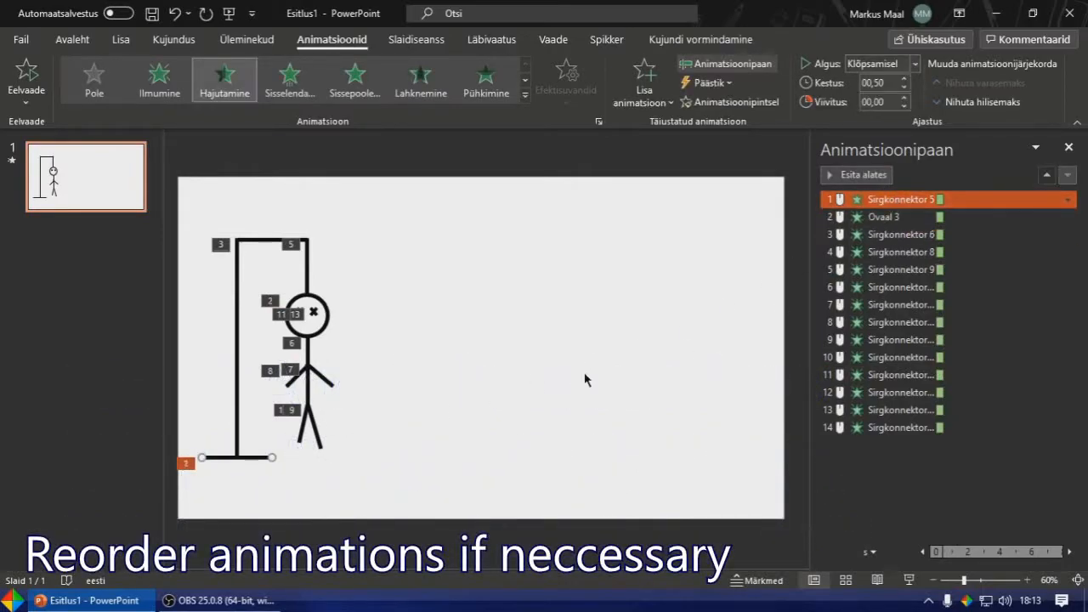
pyautogui.click(239, 425)
pyautogui.moveTo(888, 235); pyautogui.dragTo(889, 214)
pyautogui.click(265, 242)
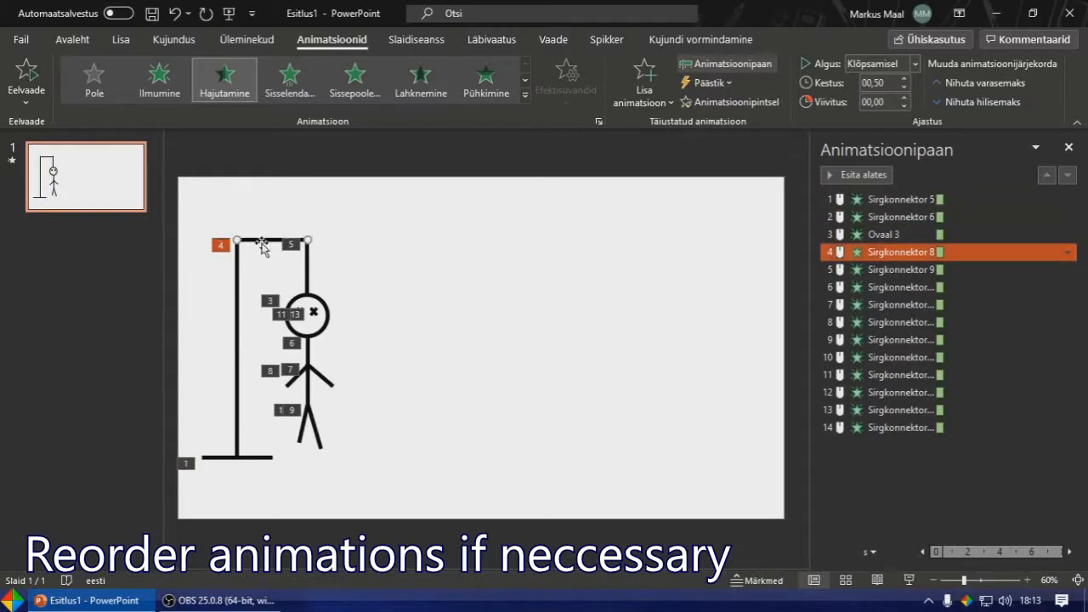
pyautogui.moveTo(887, 253)
pyautogui.mouseDown()
pyautogui.moveTo(886, 234)
pyautogui.moveTo(886, 252)
pyautogui.mouseUp()
pyautogui.click(308, 244)
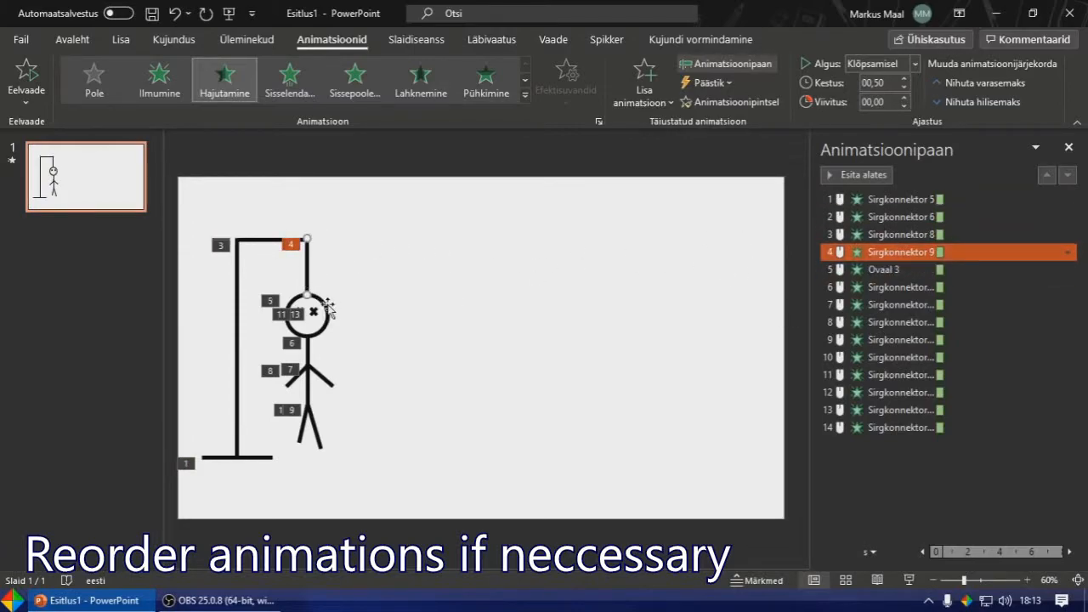
# Reorder the limb animations so the left arm precedes the right arm and the left leg precedes the right leg
pyautogui.click(331, 309)
pyautogui.click(308, 351)
pyautogui.click(328, 377)
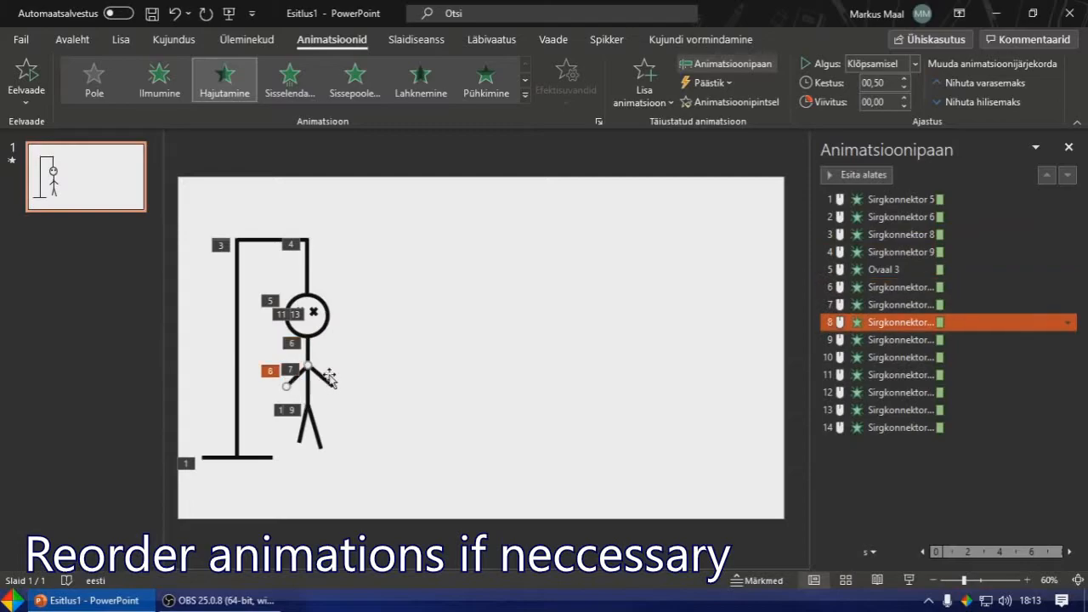
pyautogui.moveTo(901, 305); pyautogui.dragTo(912, 317)
pyautogui.click(910, 339)
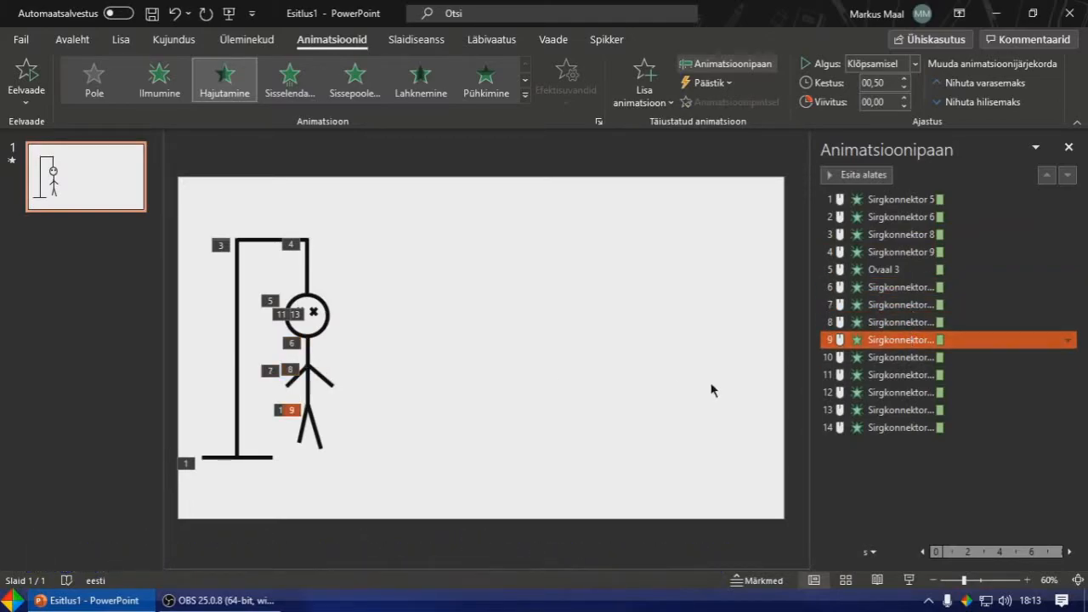
pyautogui.click(302, 431)
pyautogui.moveTo(882, 358); pyautogui.dragTo(888, 339)
# Set the first eye-line animation to After Previous and the other three to With Previous, and preview them
pyautogui.click(896, 357)
pyautogui.click(901, 375)
pyautogui.click(901, 392)
pyautogui.click(904, 411)
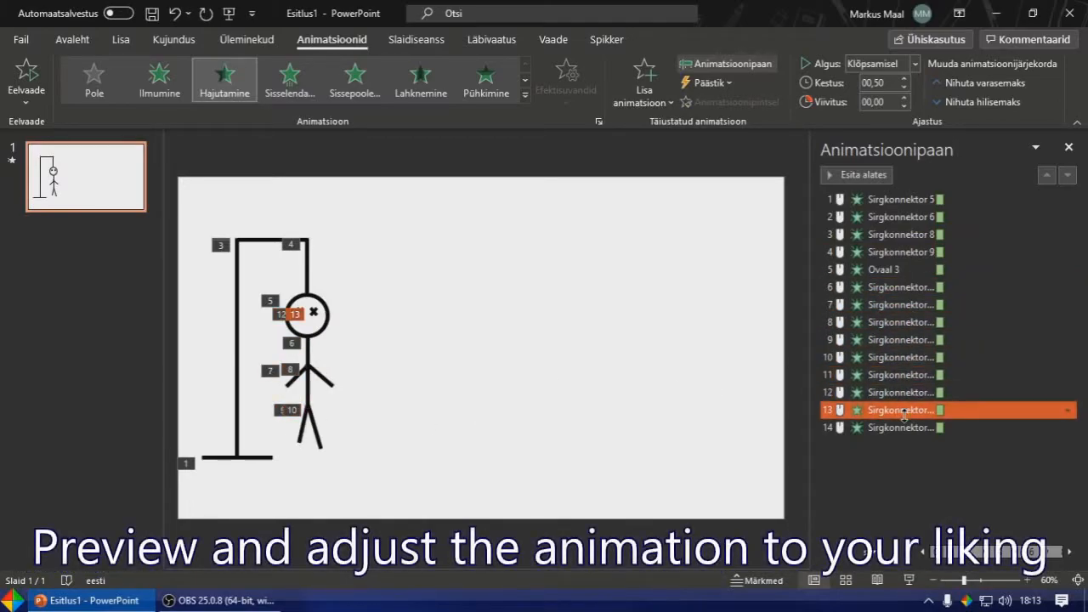
pyautogui.click(914, 375)
pyautogui.keyDown('shift'); pyautogui.click(909, 427); pyautogui.keyUp('shift')
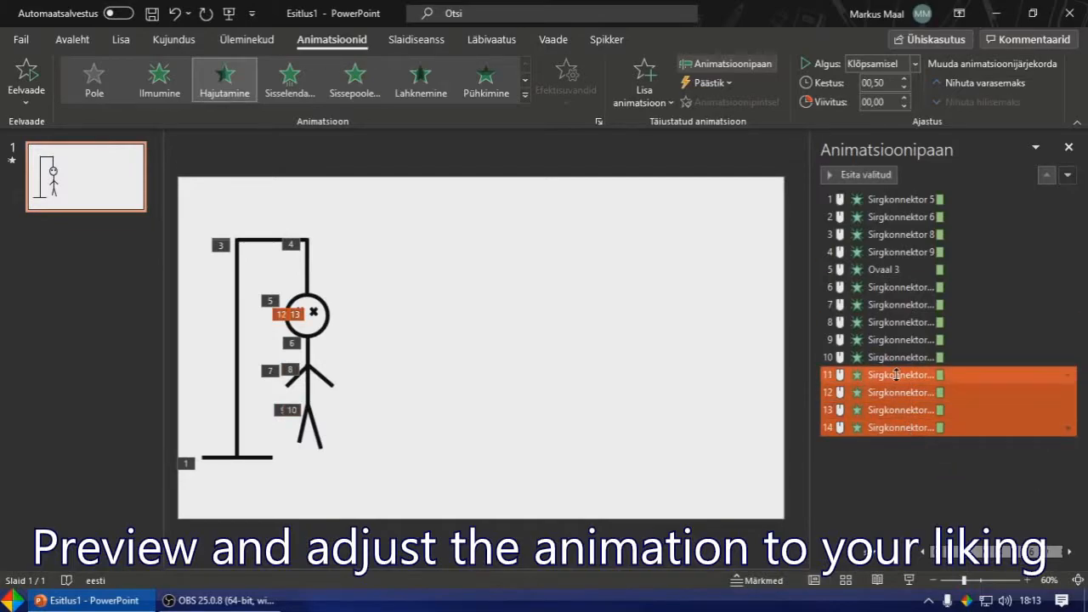
pyautogui.click(864, 175)
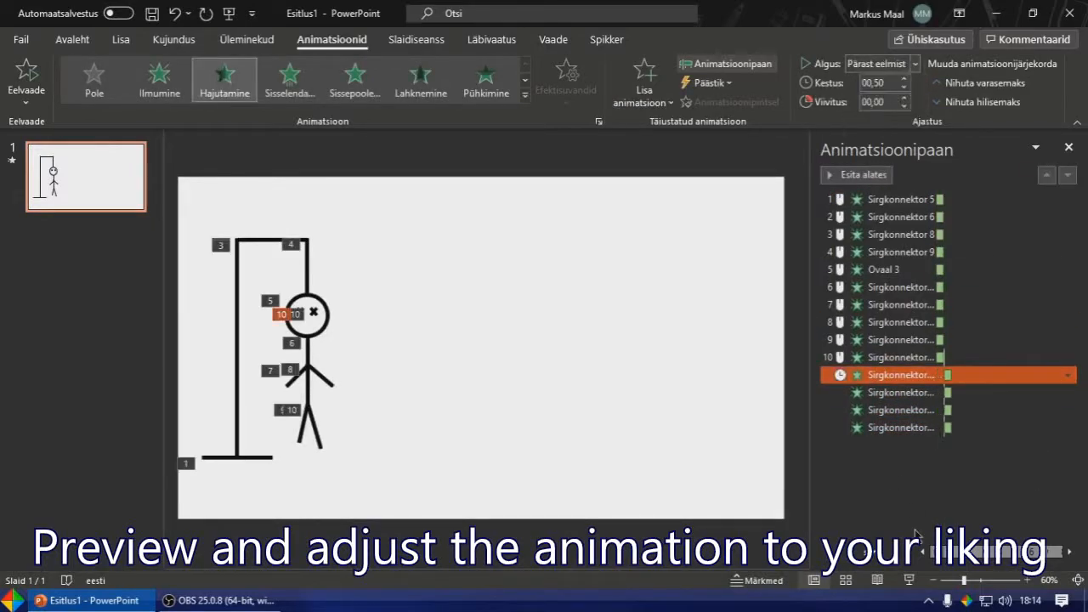
pyautogui.click(866, 176)
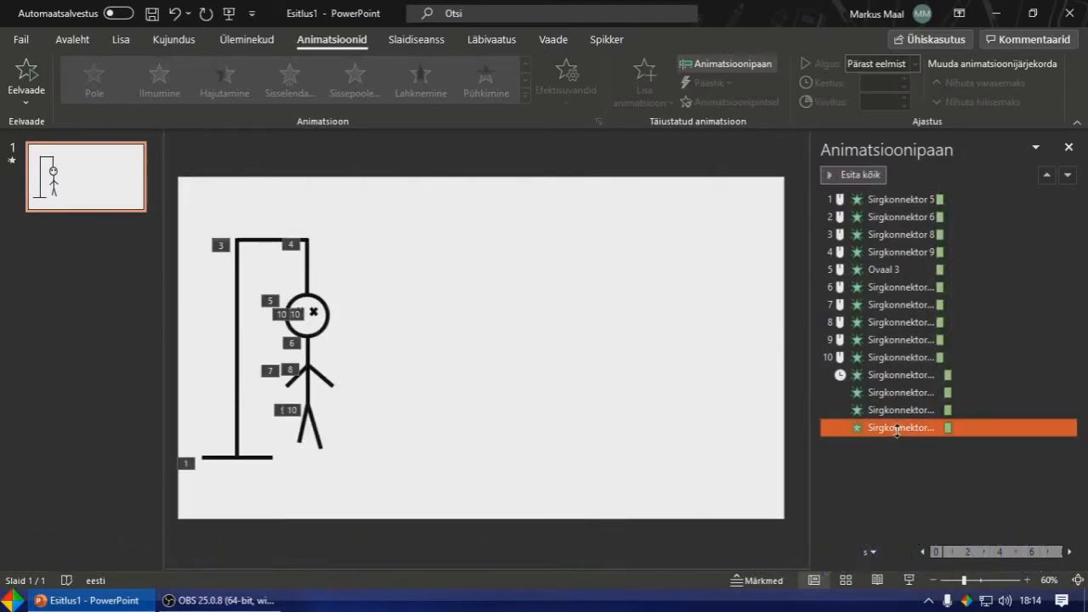
# Draw a 1.65 cm square in the empty area beside the figure and label it A
pyautogui.moveTo(370, 526); pyautogui.dragTo(459, 350)
pyautogui.click(112, 39)
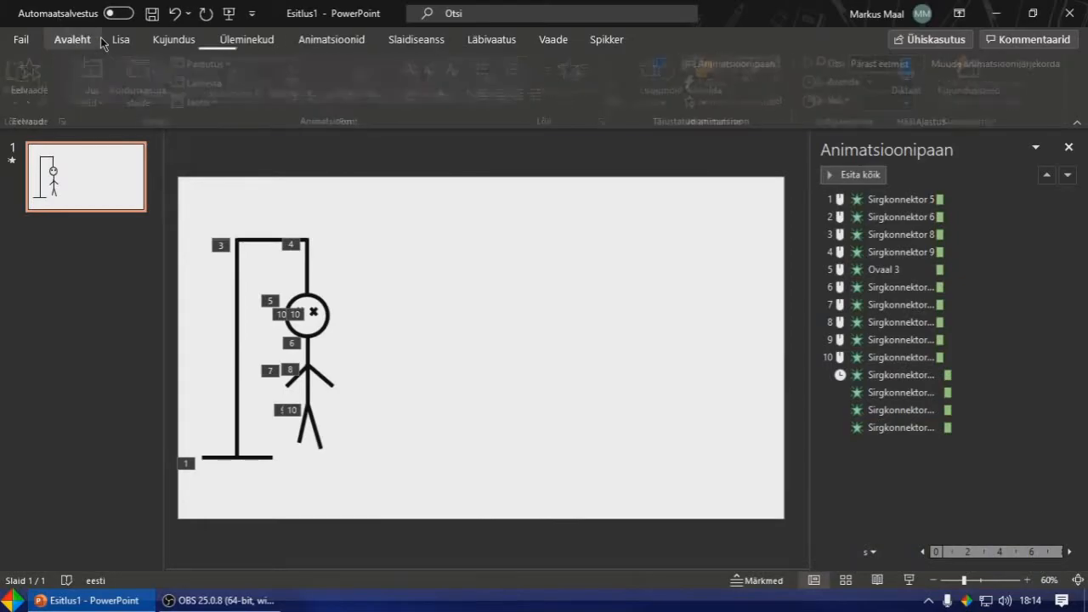
pyautogui.click(309, 94)
pyautogui.click(355, 147)
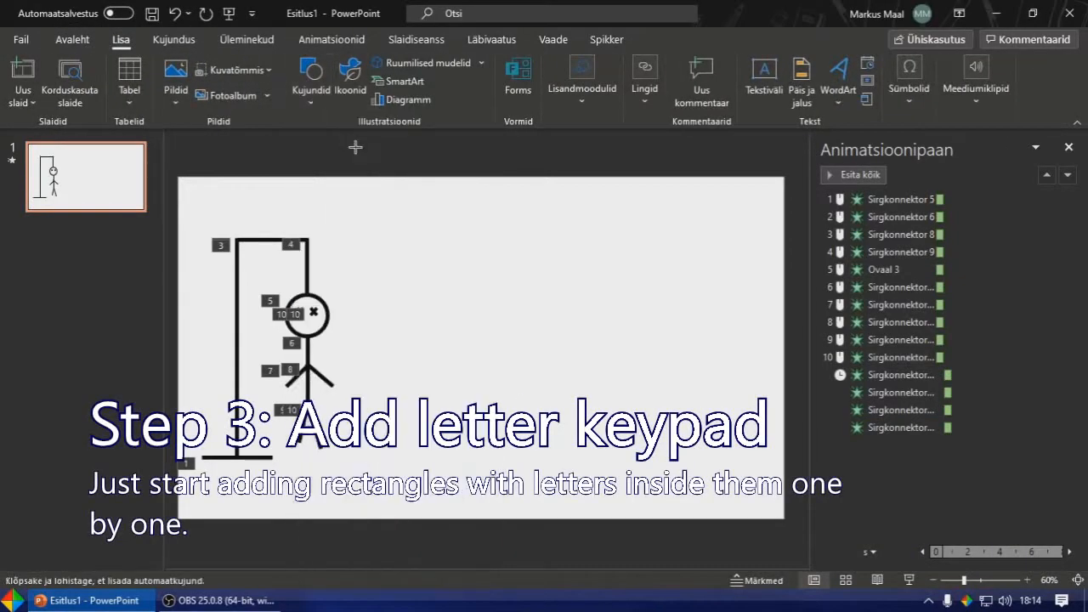
pyautogui.moveTo(442, 250); pyautogui.dragTo(491, 282)
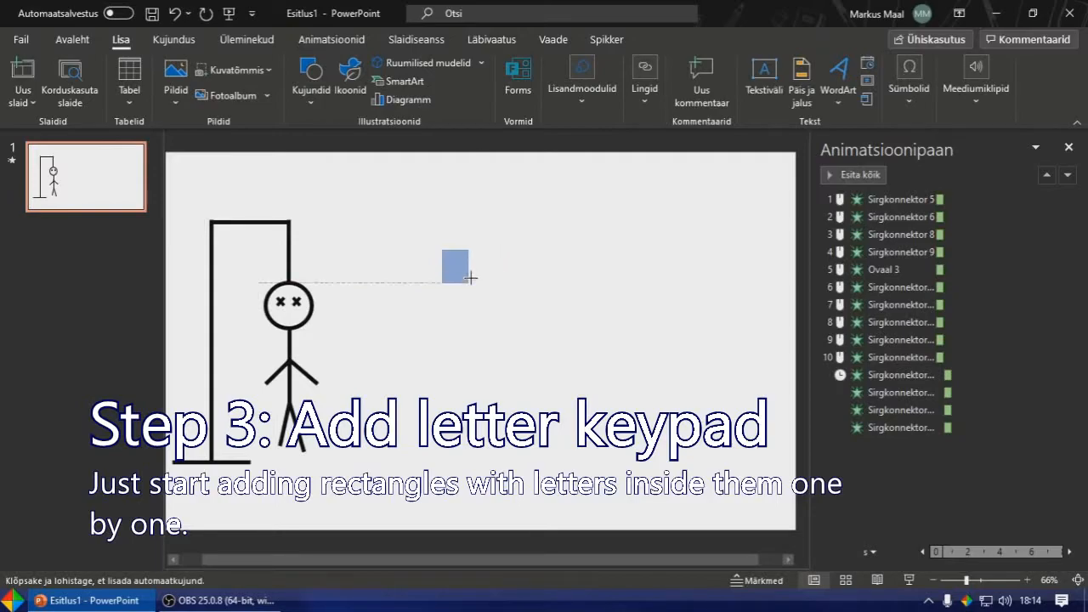
pyautogui.moveTo(468, 283); pyautogui.dragTo(477, 285)
pyautogui.write('A')
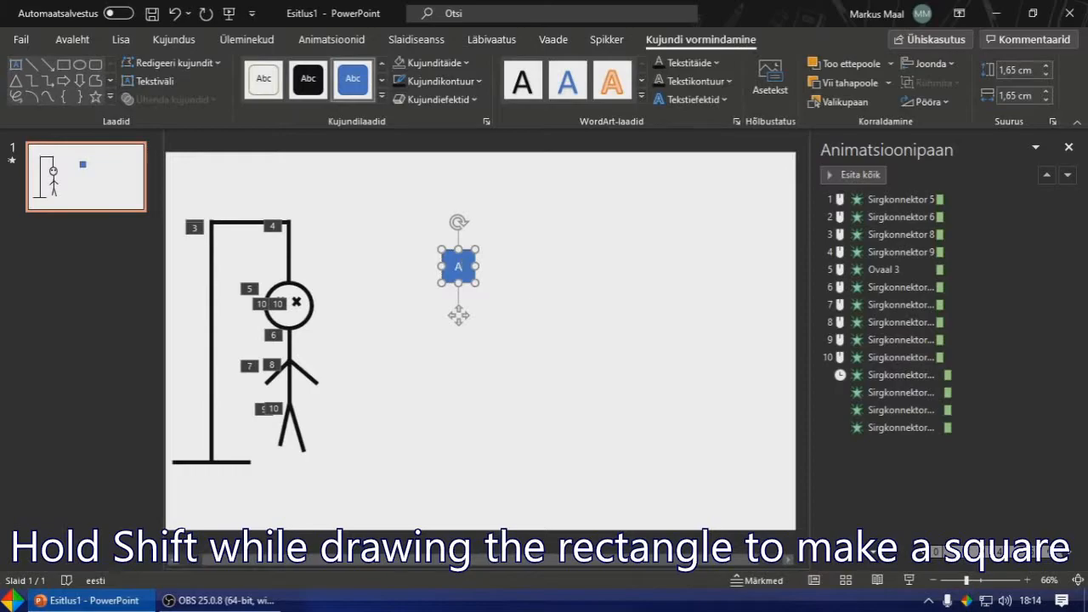
# Fill the A square with black and remove its outline
pyautogui.click(434, 63)
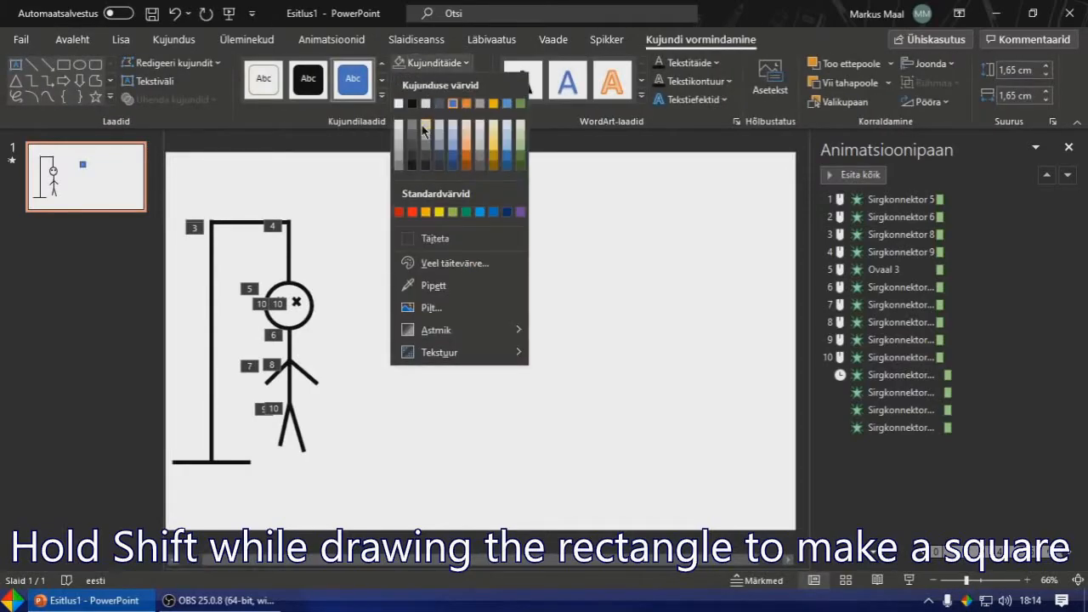
pyautogui.click(411, 101)
pyautogui.click(440, 81)
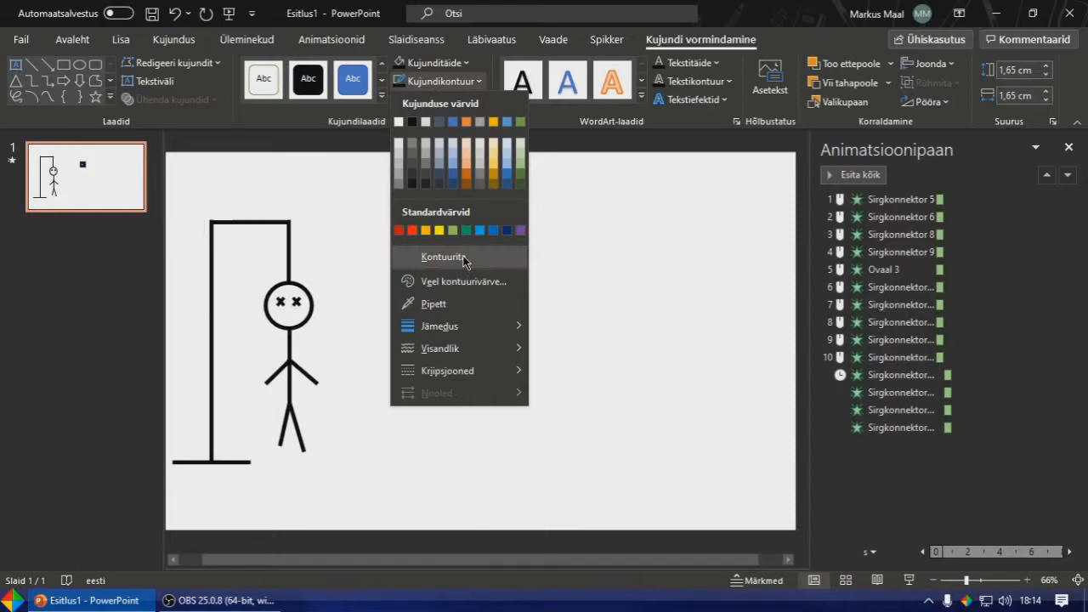
pyautogui.click(443, 256)
pyautogui.click(472, 194)
# Duplicate the black square beside the original, label the copy B, and enlarge both letters to 28 pt
pyautogui.click(467, 277)
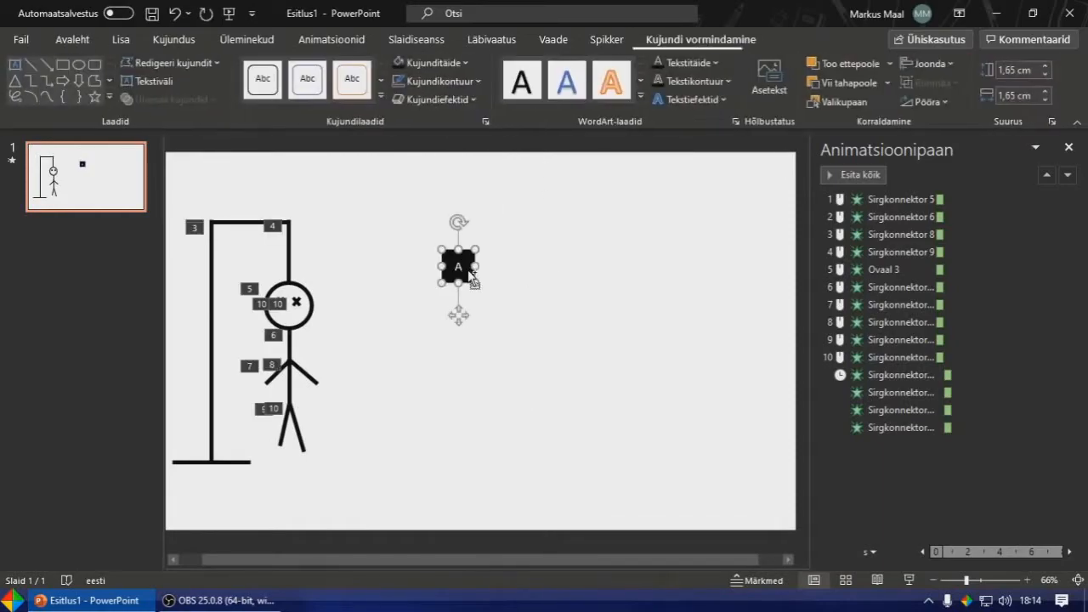
pyautogui.hotkey('ctrl', 'c')
pyautogui.hotkey('ctrl', 'v')
pyautogui.moveTo(502, 272); pyautogui.dragTo(506, 272)
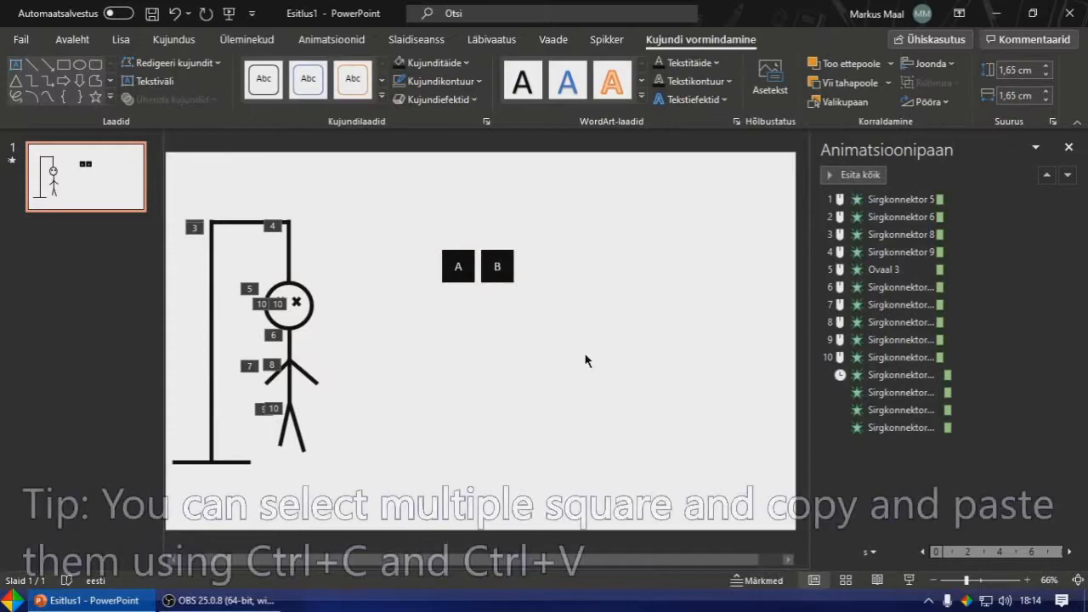
pyautogui.click(503, 277)
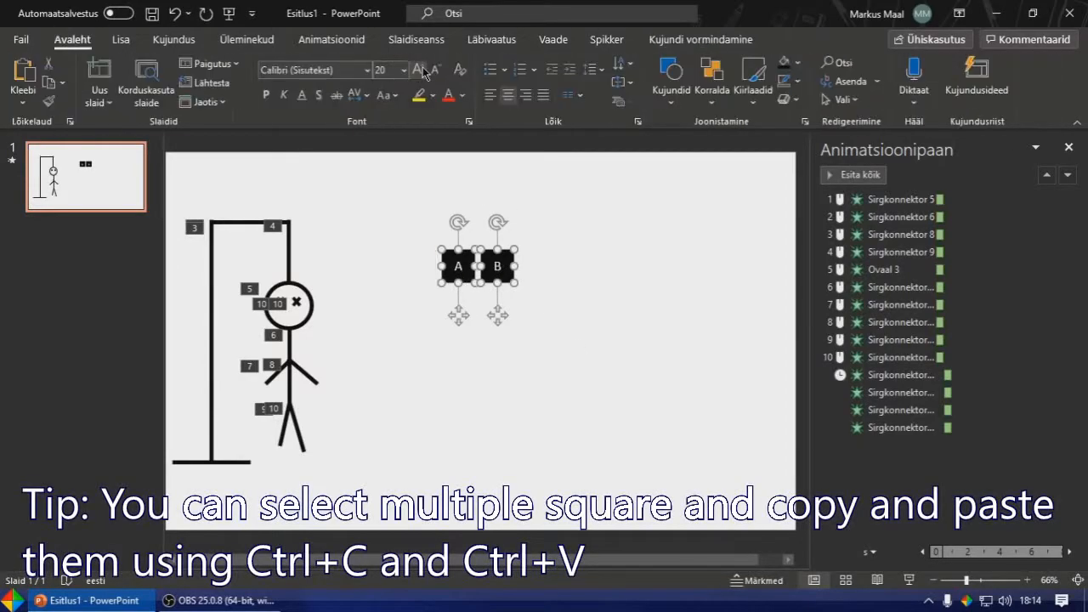
pyautogui.click(554, 308)
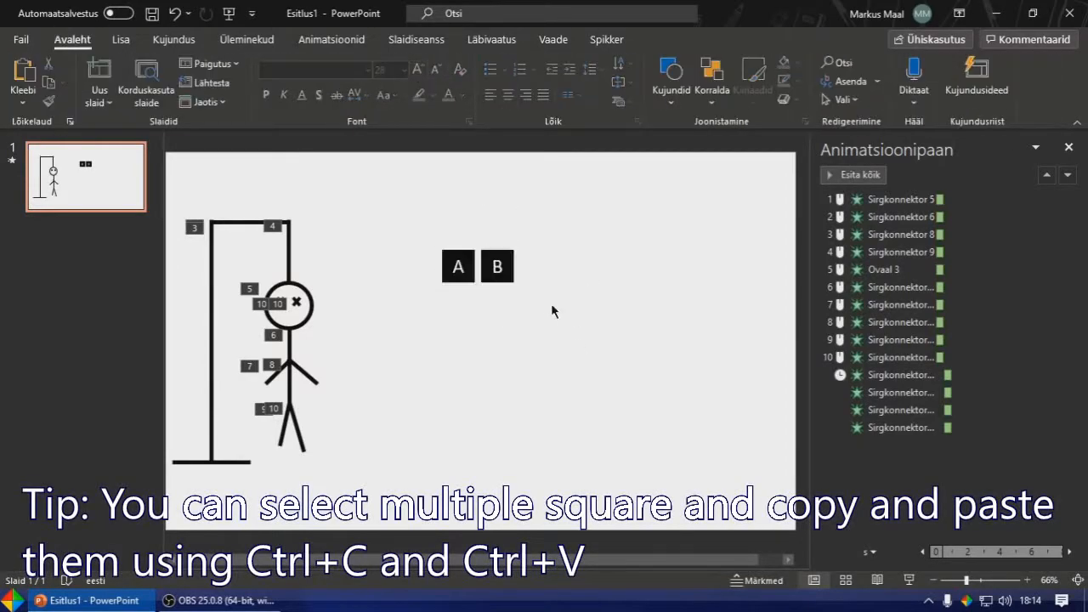
# Extend the A and B squares into a row of eight by duplicating them and relabelling the copies C to H
pyautogui.moveTo(582, 315); pyautogui.dragTo(396, 259)
pyautogui.hotkey('ctrl', 'c')
pyautogui.hotkey('ctrl', 'v')
pyautogui.moveTo(644, 261); pyautogui.dragTo(590, 261)
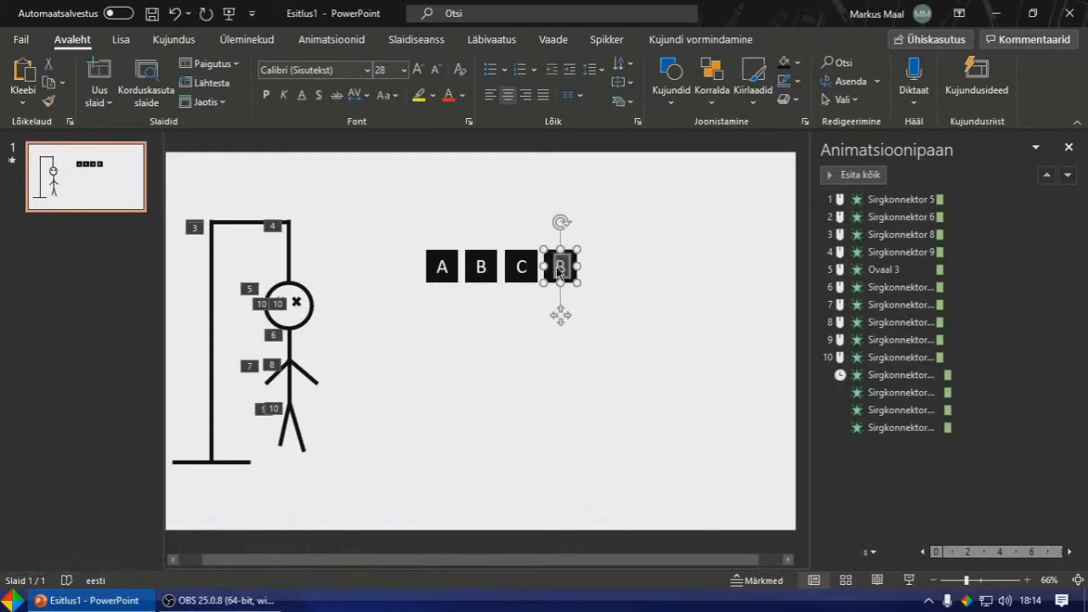
pyautogui.write('D')
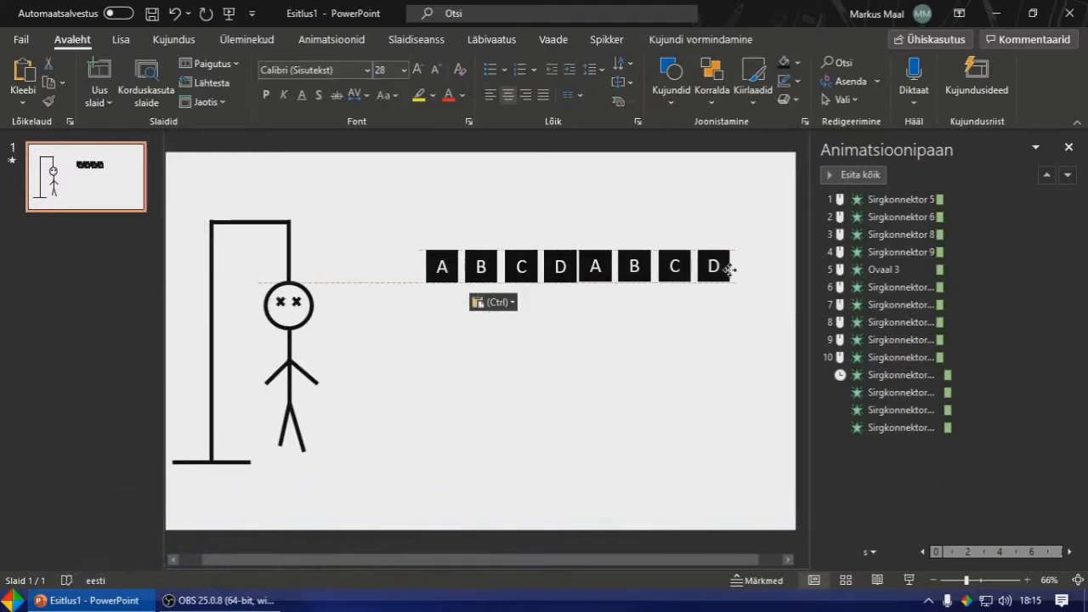
pyautogui.click(578, 301)
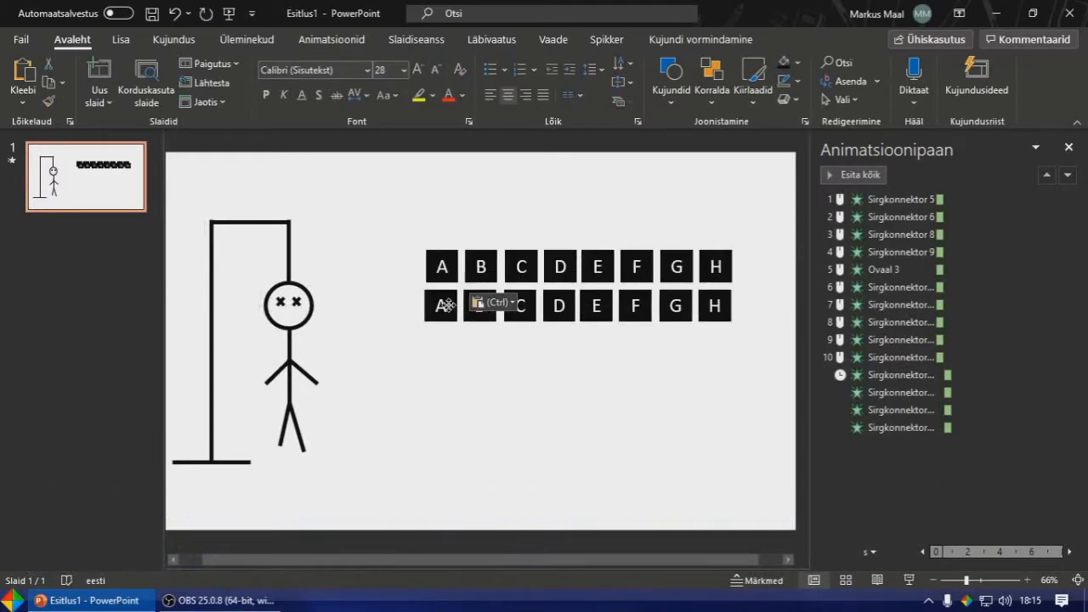
# Relabel the squares of the duplicated second row I, J, K, L, M, N, O and P
pyautogui.click(435, 303)
pyautogui.write('I')
pyautogui.click(479, 305)
pyautogui.write('J')
pyautogui.click(520, 305)
pyautogui.write('K')
pyautogui.click(558, 305)
pyautogui.write('L')
pyautogui.click(597, 305)
pyautogui.write('M')
pyautogui.click(636, 305)
pyautogui.click(677, 304)
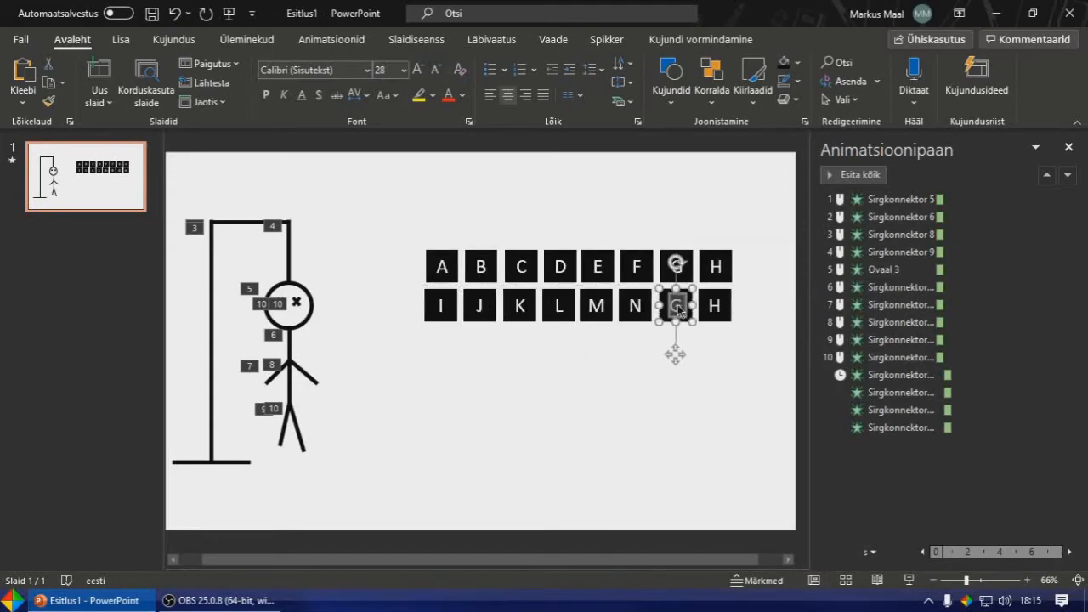
pyautogui.write('O')
pyautogui.click(714, 305)
pyautogui.write('P')
# Place a third row of squares below the second and relabel them Q, R, S, T, U, V, W and X
pyautogui.click(394, 350)
pyautogui.moveTo(747, 342); pyautogui.dragTo(441, 344)
pyautogui.doubleClick(441, 345)
pyautogui.write('Q')
pyautogui.doubleClick(480, 346)
pyautogui.write('R')
pyautogui.doubleClick(519, 347)
pyautogui.write('S')
pyautogui.doubleClick(559, 345)
pyautogui.write('T')
pyautogui.doubleClick(597, 345)
pyautogui.write('U')
pyautogui.doubleClick(637, 345)
pyautogui.write('X')
pyautogui.moveTo(757, 375); pyautogui.dragTo(641, 328)
# Copy the Q and R squares directly below themselves and relabel the copies Y and Z
pyautogui.moveTo(412, 374); pyautogui.dragTo(510, 323)
pyautogui.hotkey('ctrl', 'c')
pyautogui.hotkey('ctrl', 'v')
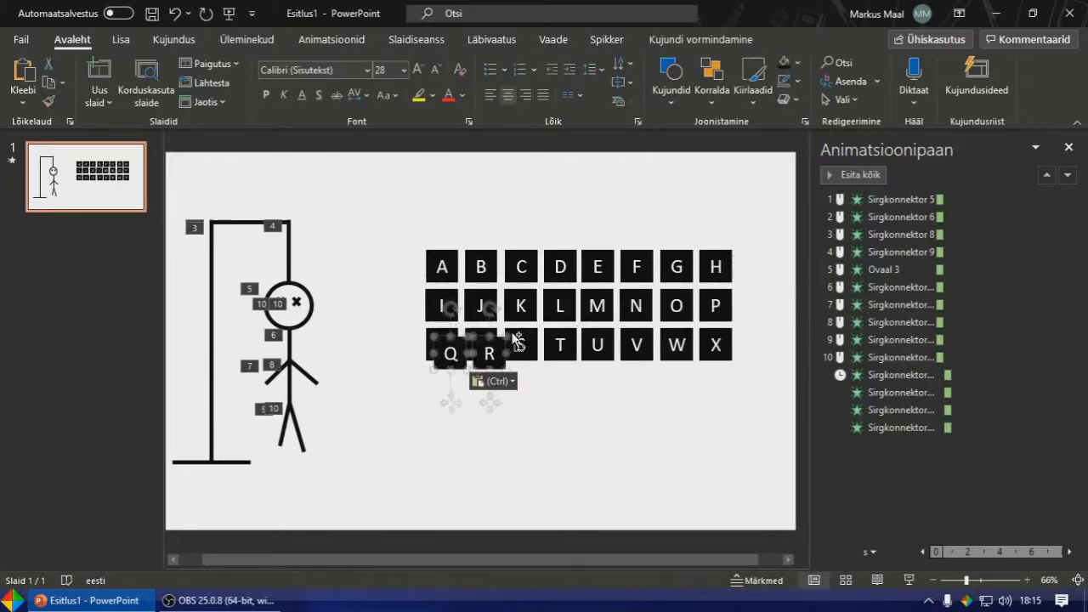
pyautogui.moveTo(459, 352); pyautogui.dragTo(451, 383)
pyautogui.doubleClick(442, 384)
pyautogui.write('Y')
pyautogui.doubleClick(483, 382)
pyautogui.write('Z')
# Move all the letter squares together slightly lower on the slide
pyautogui.moveTo(796, 450); pyautogui.dragTo(395, 221)
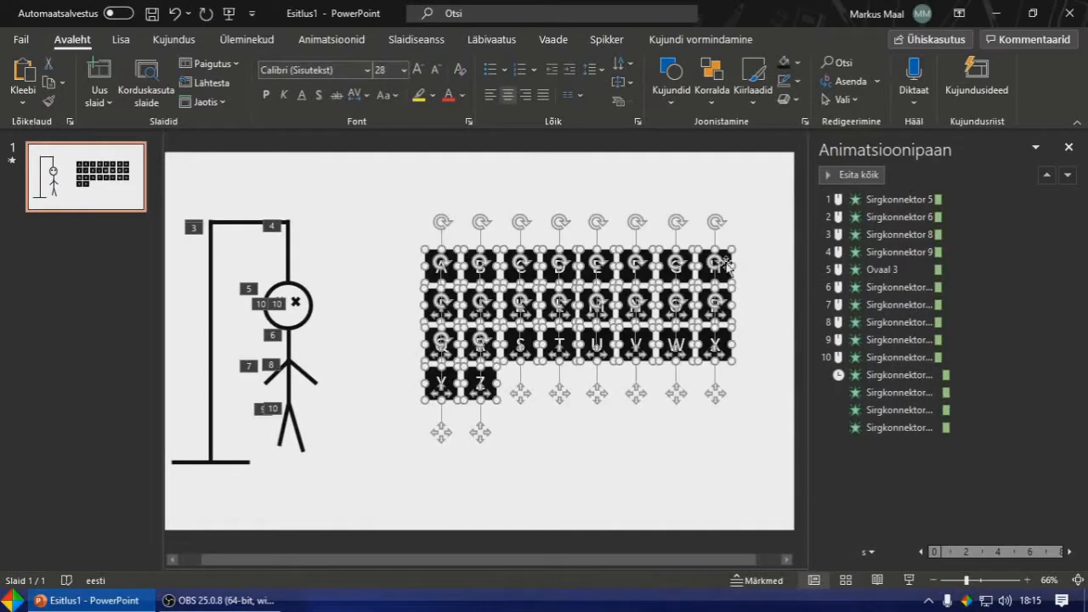
pyautogui.moveTo(725, 265); pyautogui.dragTo(731, 310)
pyautogui.click(727, 470)
# Draw a rectangle about 16.6 cm wide and 8.6 cm high that covers all the letter squares
pyautogui.click(123, 41)
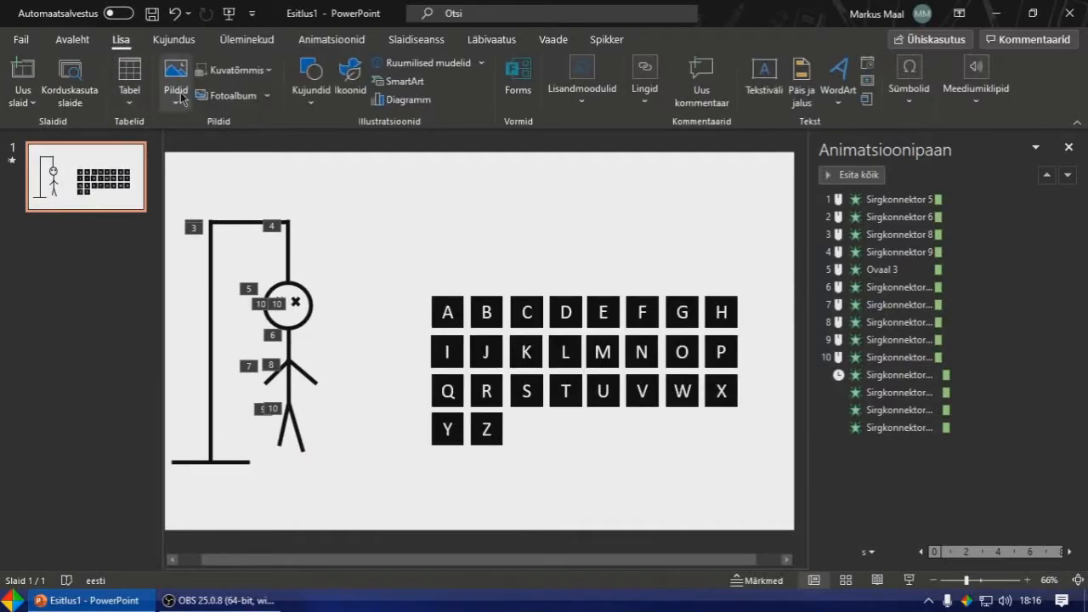
pyautogui.click(311, 75)
pyautogui.click(347, 143)
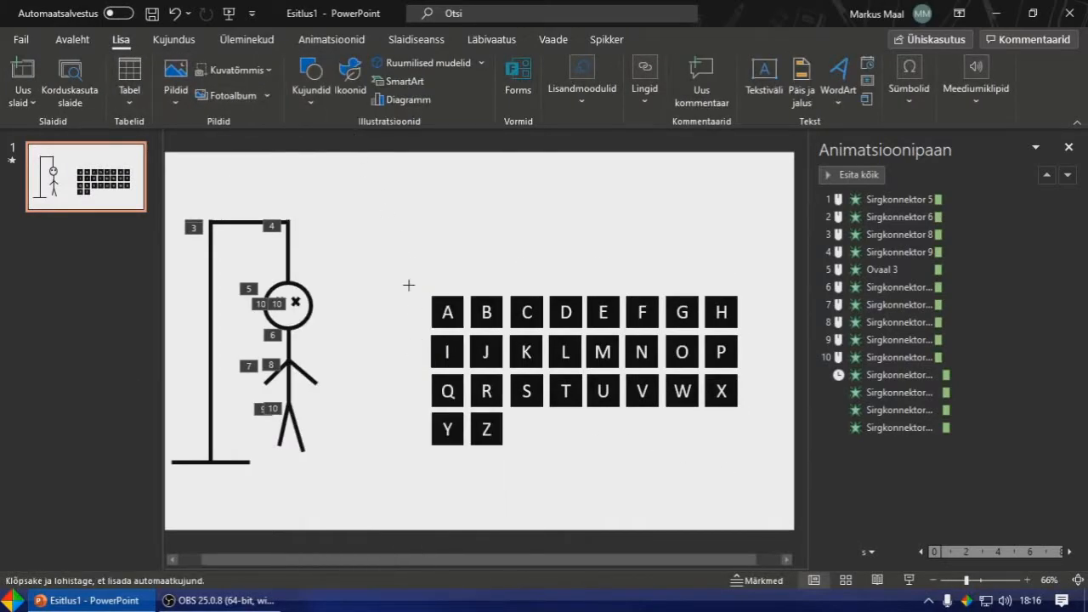
pyautogui.moveTo(423, 282); pyautogui.dragTo(751, 451)
# Send the large rectangle behind the letter squares and fill it with green
pyautogui.rightClick(612, 371)
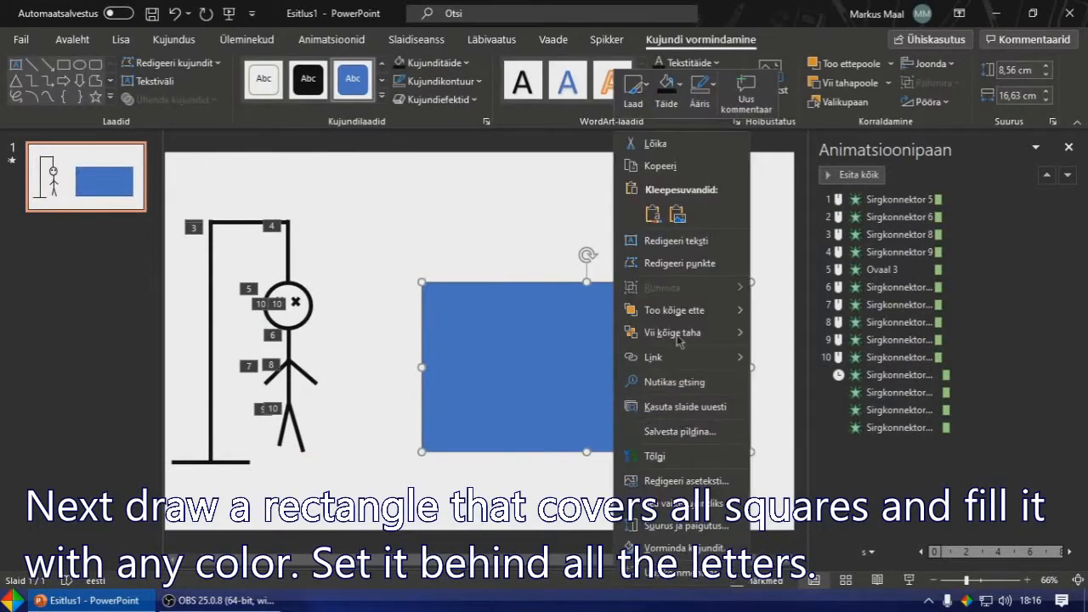
pyautogui.click(671, 334)
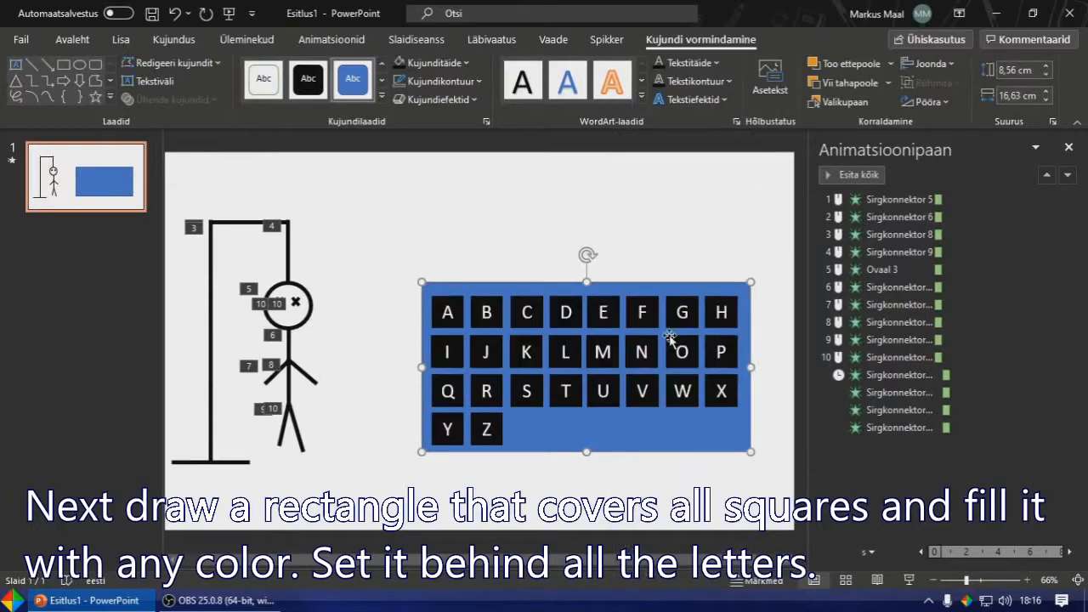
pyautogui.click(421, 69)
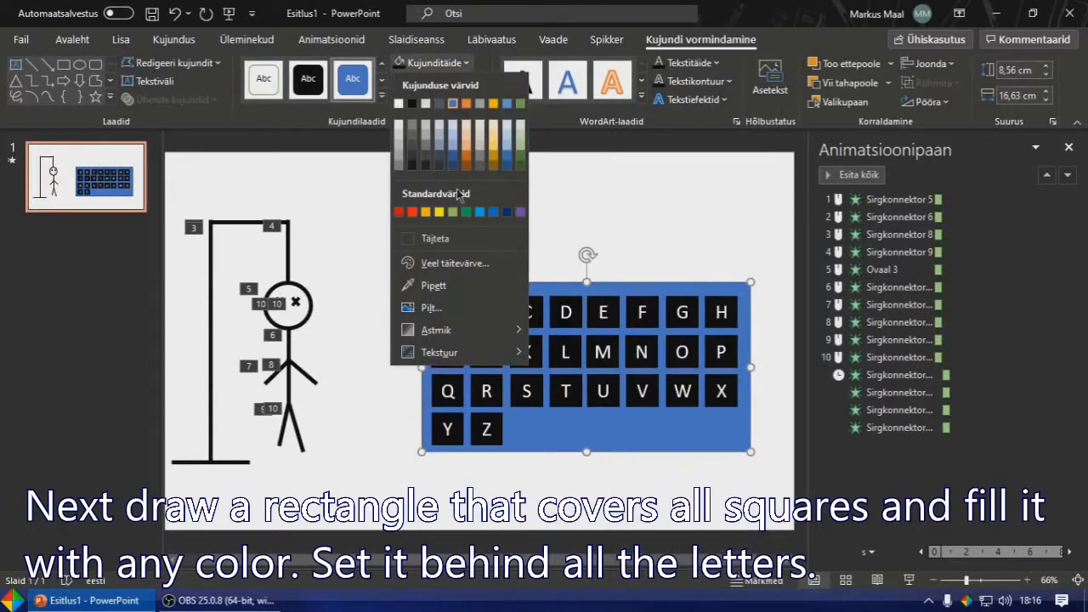
pyautogui.click(520, 104)
# Select the green rectangle with all the letter squares and merge them with Combine (Ühenda)
pyautogui.moveTo(779, 484); pyautogui.dragTo(389, 214)
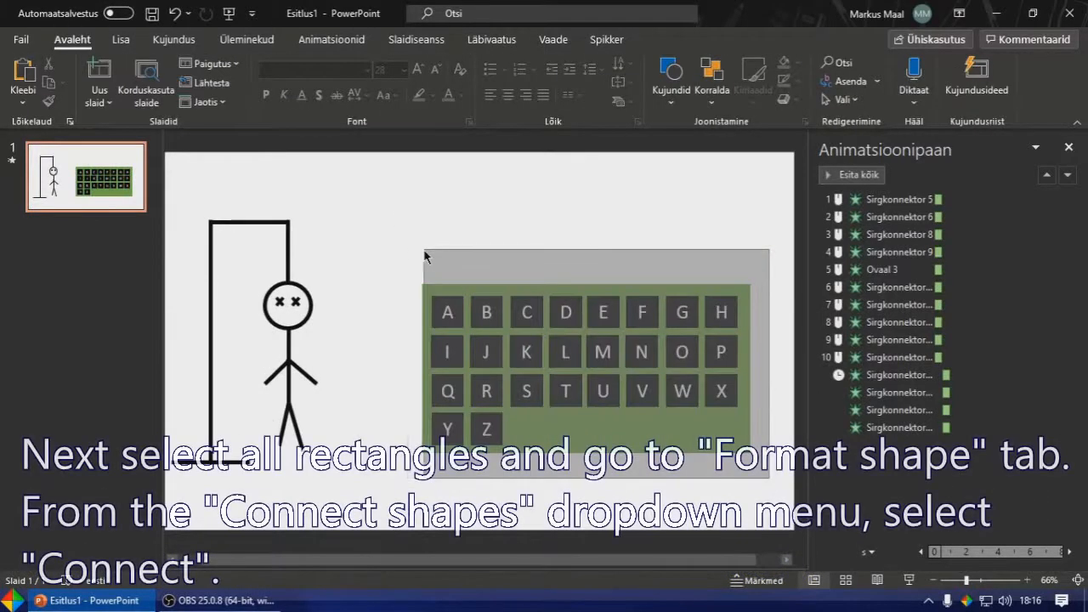
pyautogui.moveTo(425, 255); pyautogui.dragTo(418, 248)
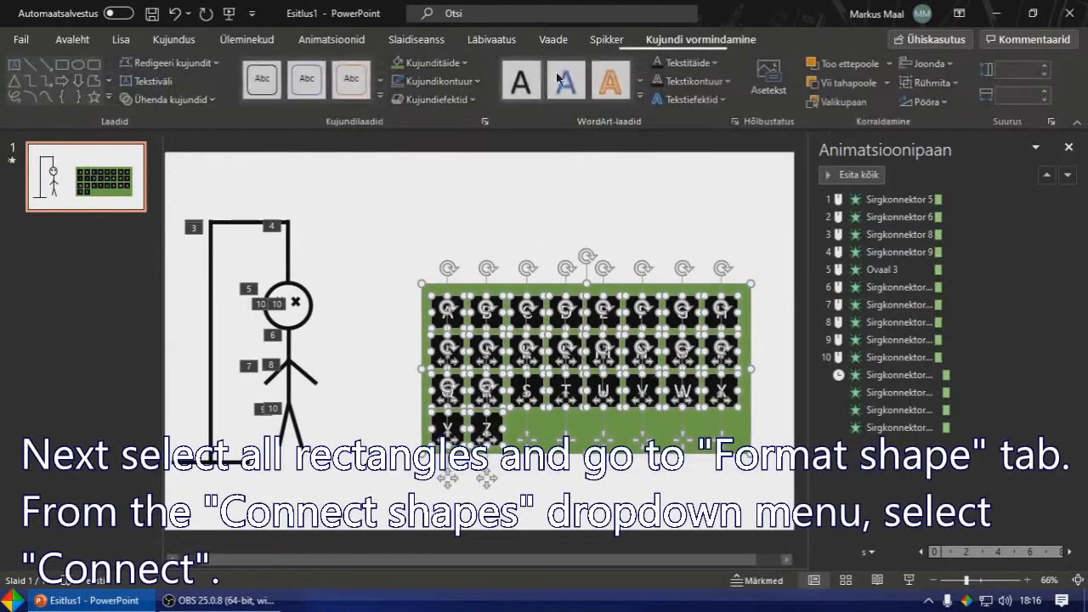
pyautogui.click(167, 99)
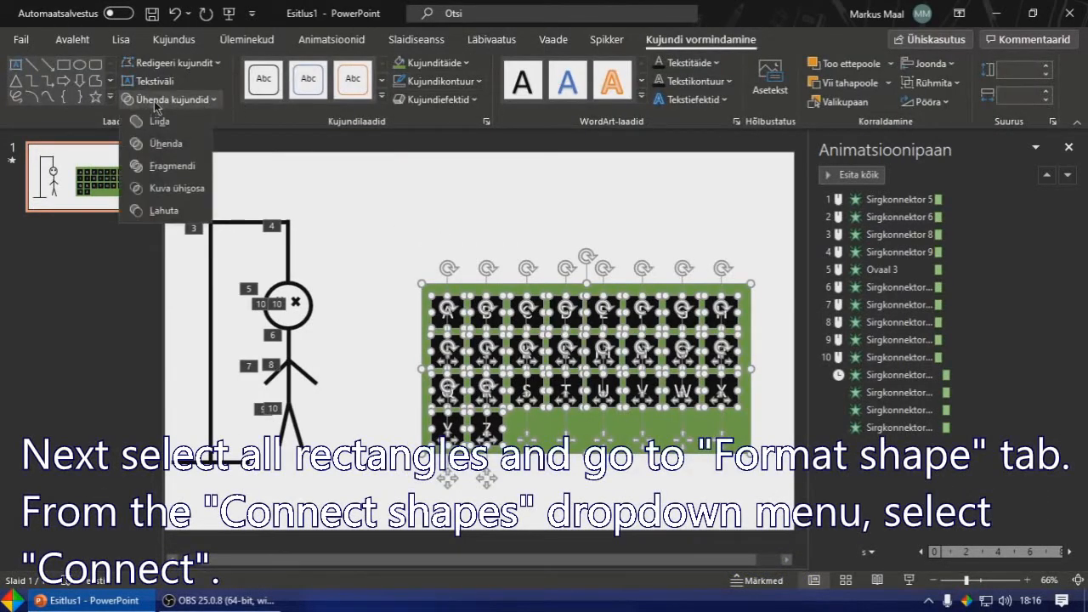
pyautogui.click(157, 153)
pyautogui.click(498, 210)
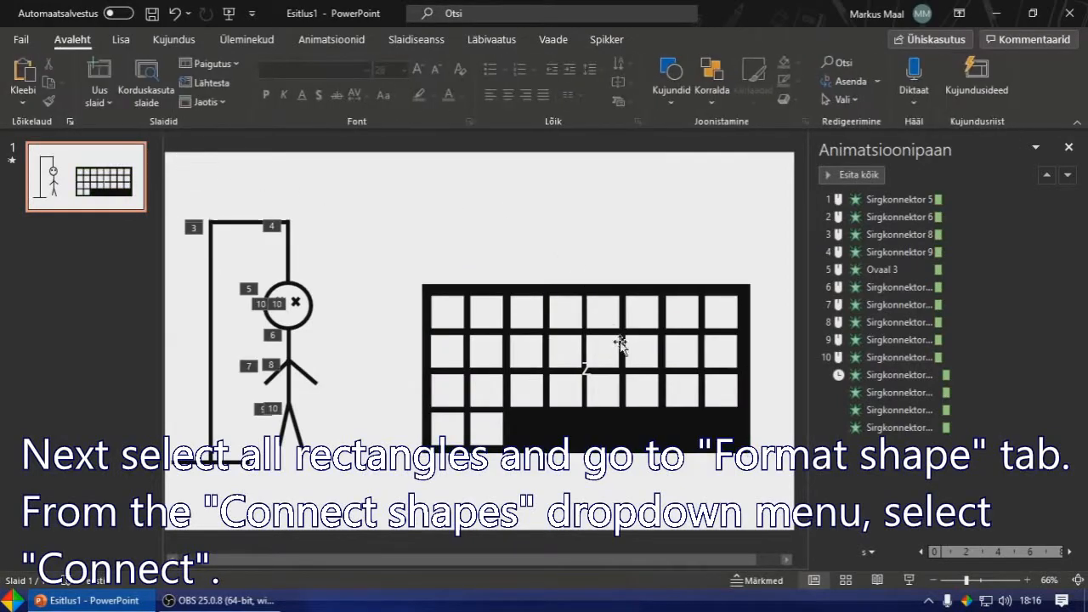
# Cut the combined grid shape to the clipboard, and undo both the cut and the merge
pyautogui.click(610, 441)
pyautogui.hotkey('ctrl', 'x')
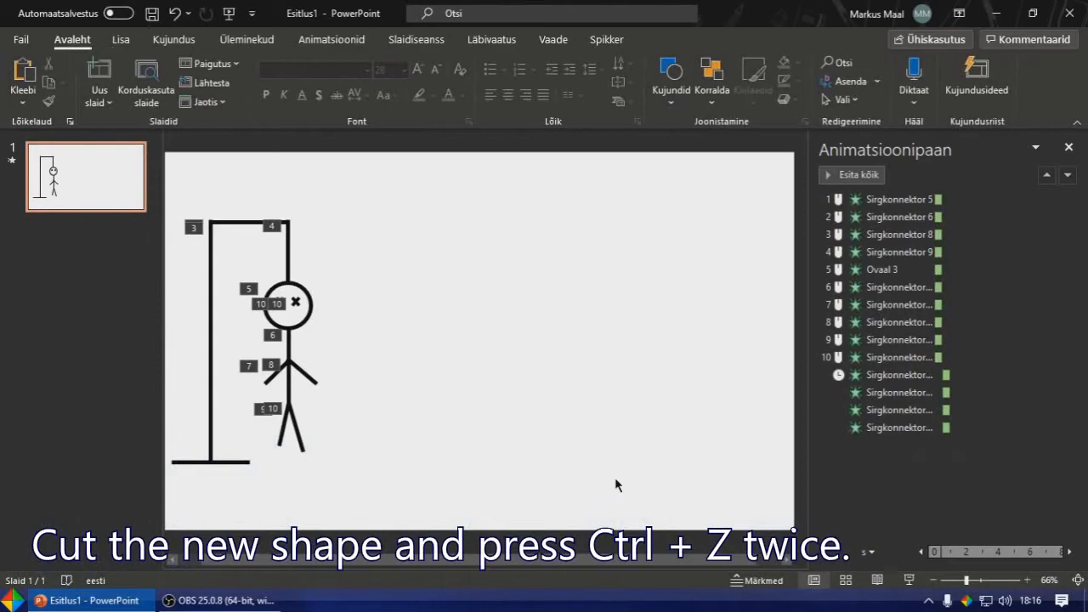
pyautogui.hotkey('ctrl', 'z')
pyautogui.hotkey('ctrl', 'z')
pyautogui.click(615, 483)
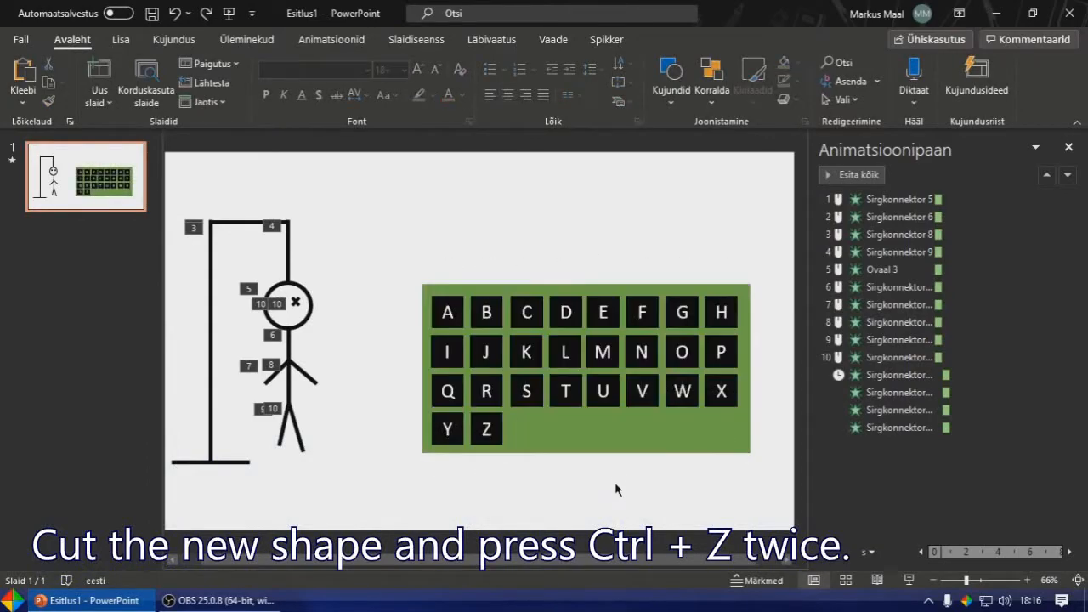
# Bring the green rectangle to the front and paste the cut grid shape without text, aligned exactly over it
pyautogui.click(609, 439)
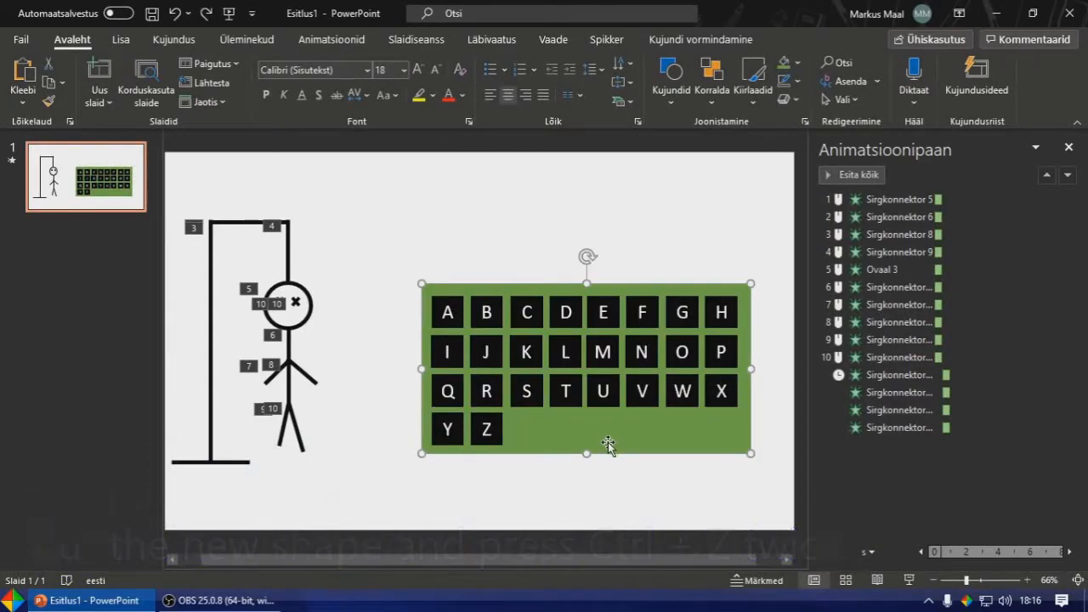
pyautogui.rightClick(608, 436)
pyautogui.click(641, 309)
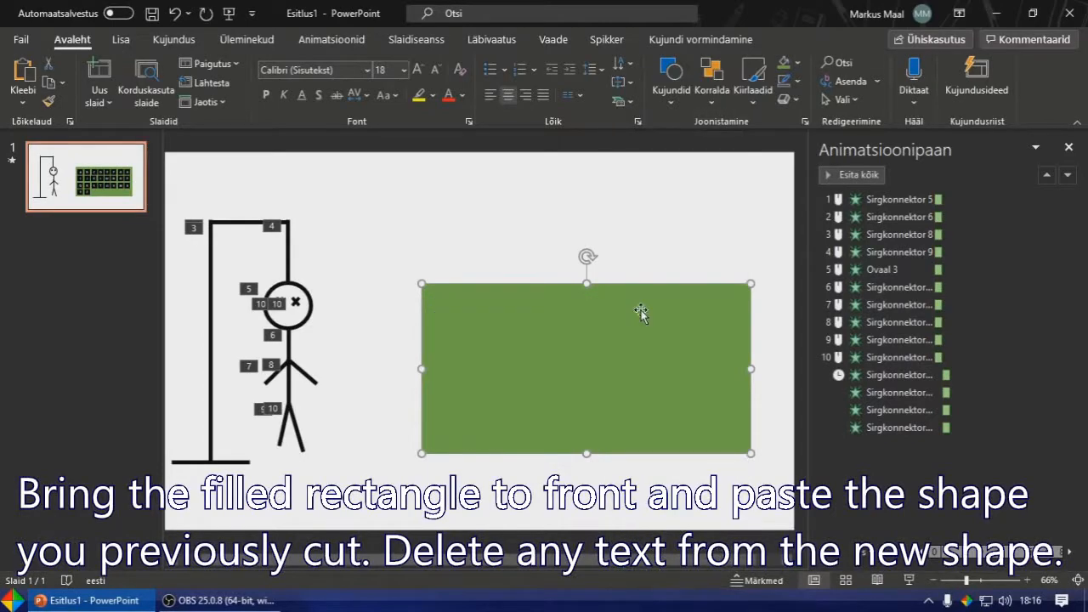
pyautogui.hotkey('ctrl', 'v')
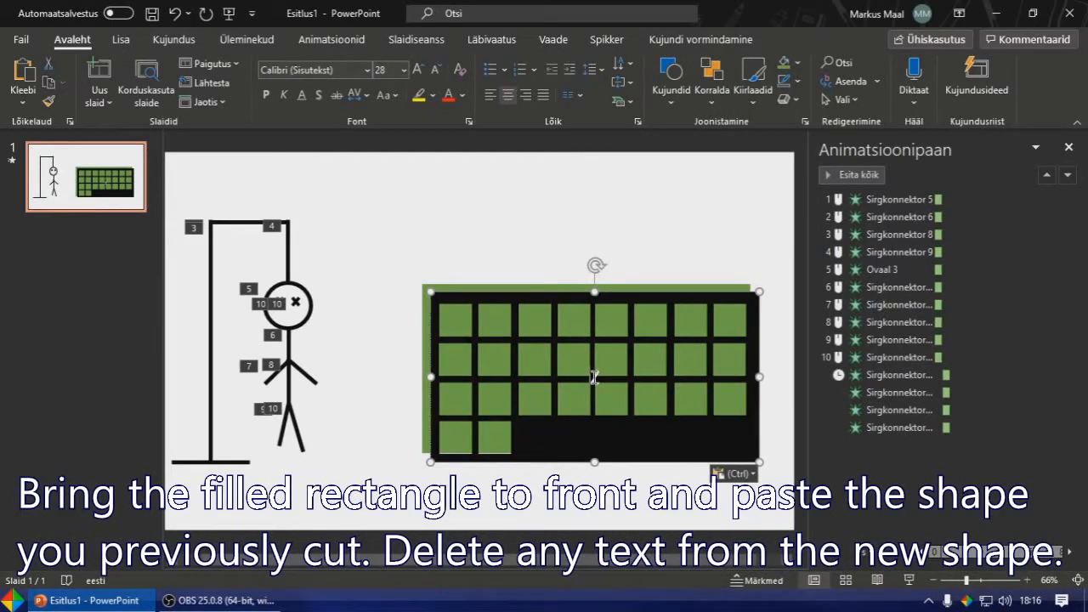
pyautogui.moveTo(636, 451)
pyautogui.mouseDown()
pyautogui.moveTo(632, 434)
pyautogui.moveTo(634, 443)
pyautogui.mouseUp()
pyautogui.click(630, 478)
# Give the green rectangle beneath the grid a custom black fill with 99% transparency
pyautogui.click(565, 389)
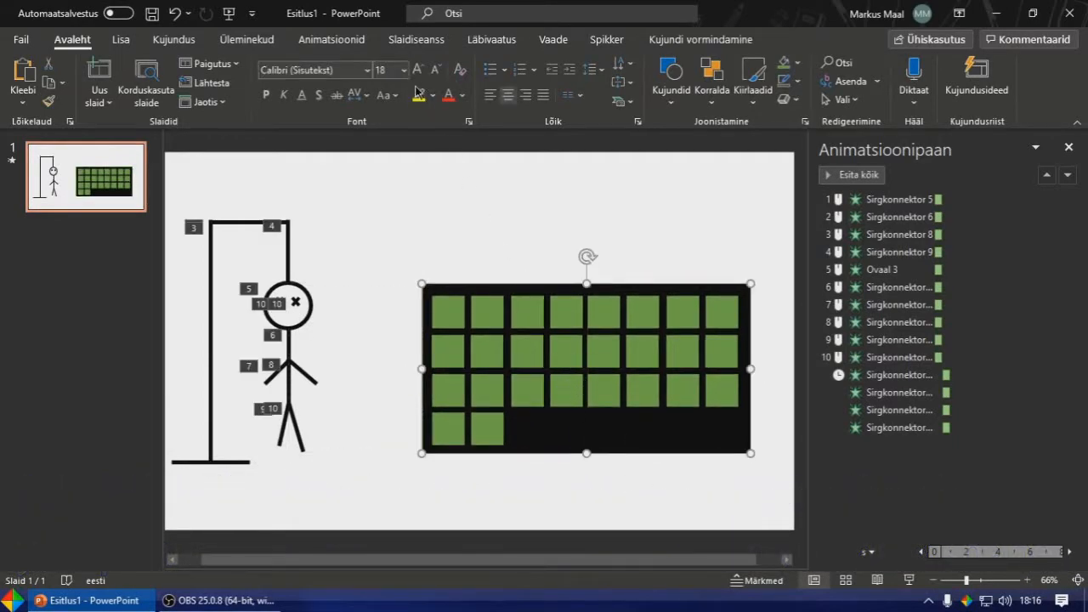
pyautogui.click(700, 39)
pyautogui.click(433, 63)
pyautogui.click(455, 262)
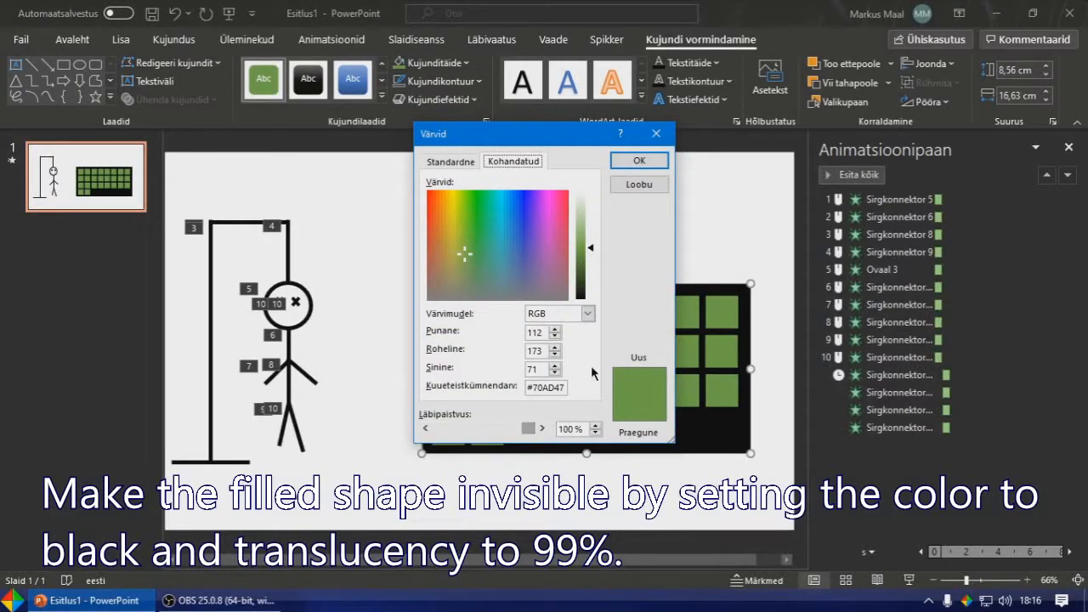
pyautogui.click(641, 159)
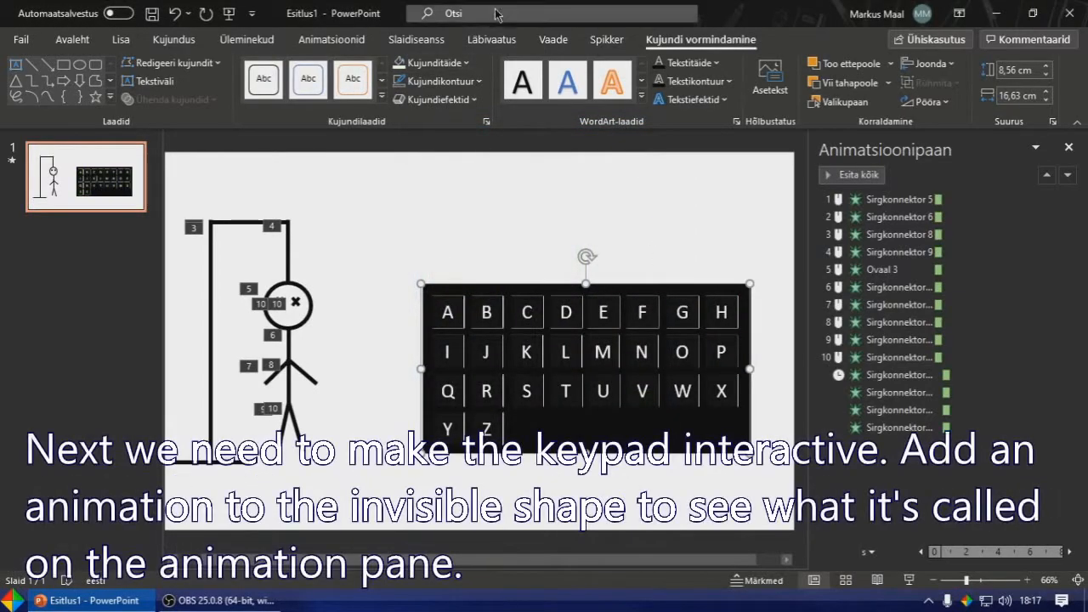
# Add a temporary animation to the transparent rectangle to find its object name in the animation list
pyautogui.click(331, 40)
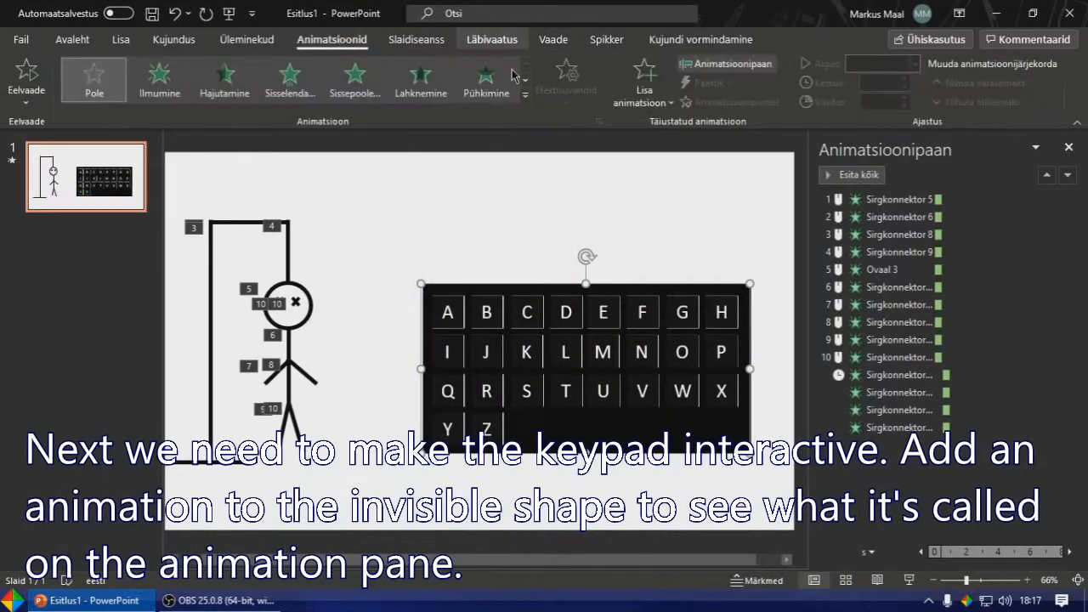
pyautogui.click(660, 91)
pyautogui.click(643, 163)
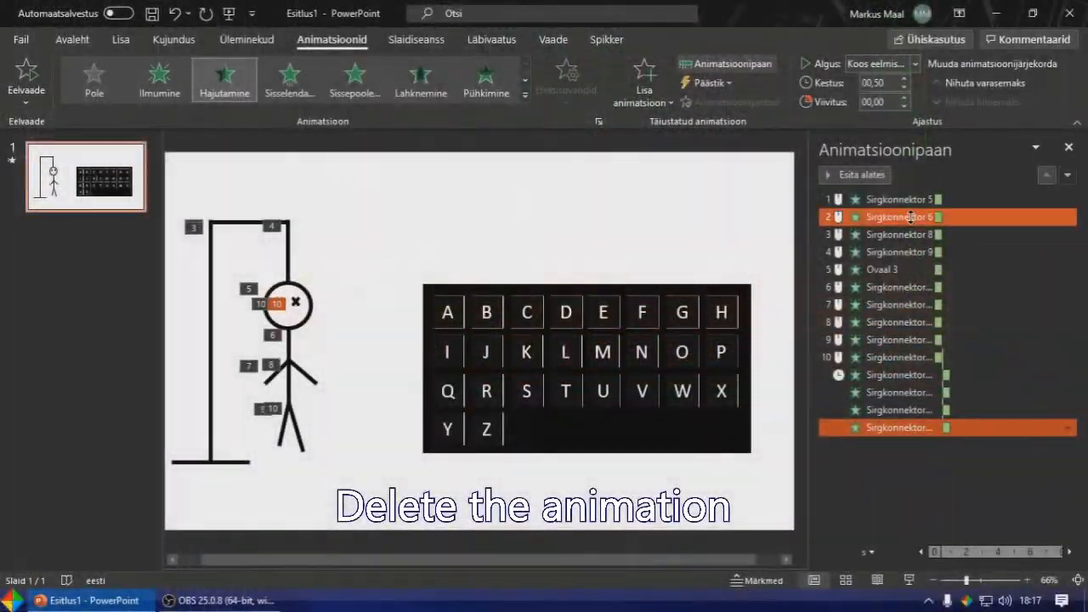
# Make the transparent rectangle "Ristkülik 59" the trigger object for all stick-figure animations
pyautogui.keyDown('shift'); pyautogui.click(1063, 199); pyautogui.keyUp('shift')
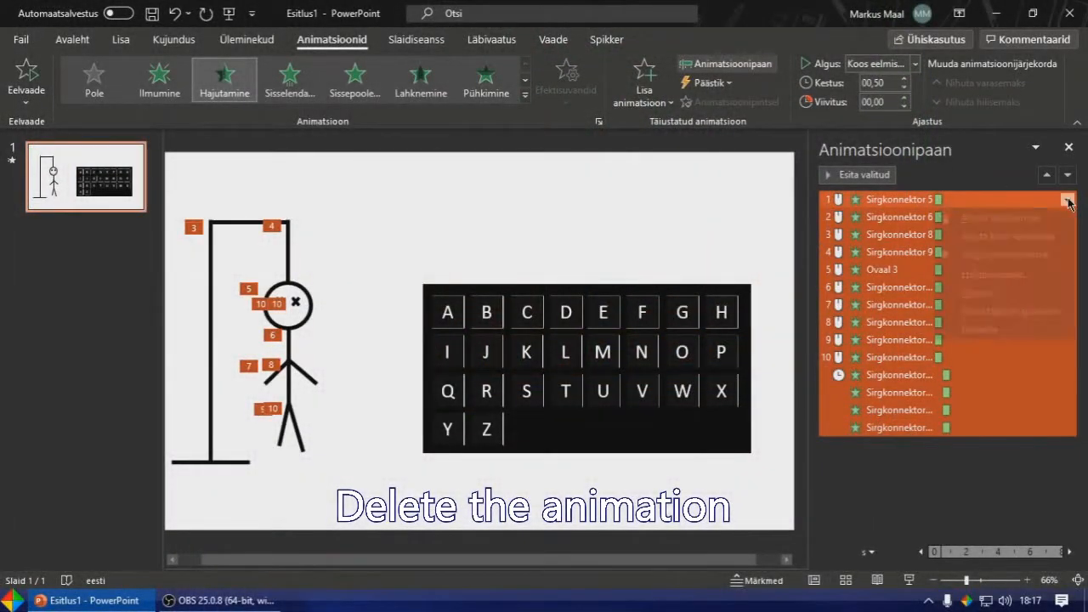
pyautogui.click(1066, 199)
pyautogui.click(1011, 292)
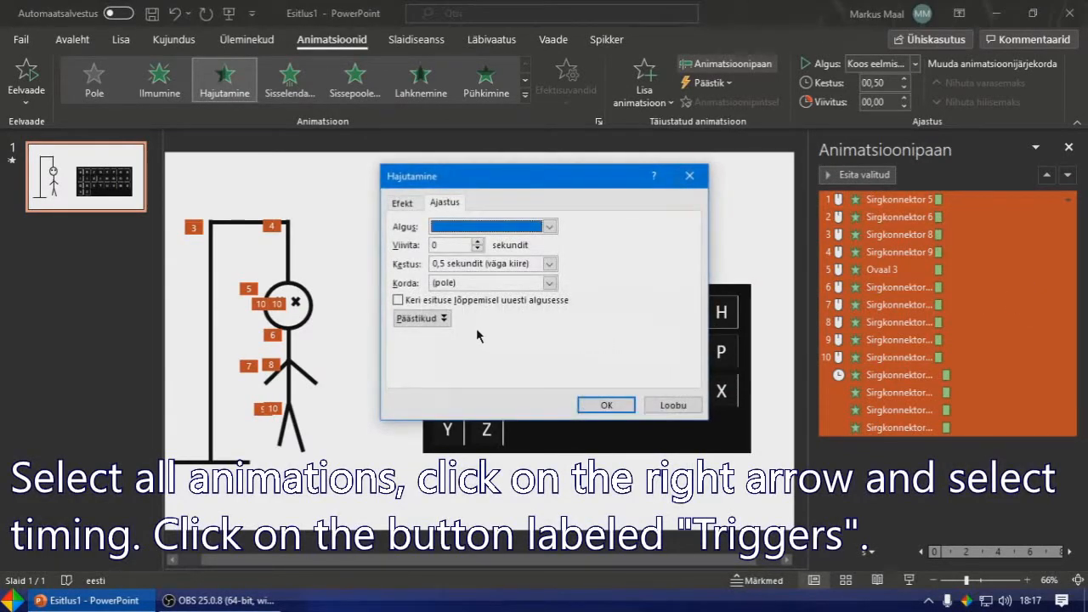
pyautogui.click(420, 325)
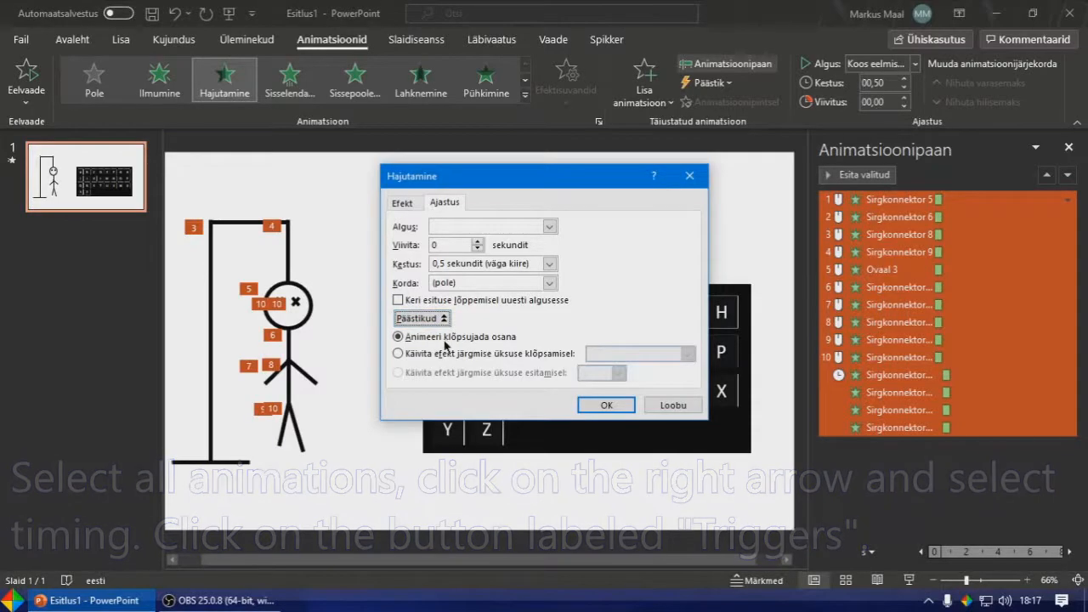
pyautogui.click(527, 354)
pyautogui.click(729, 358)
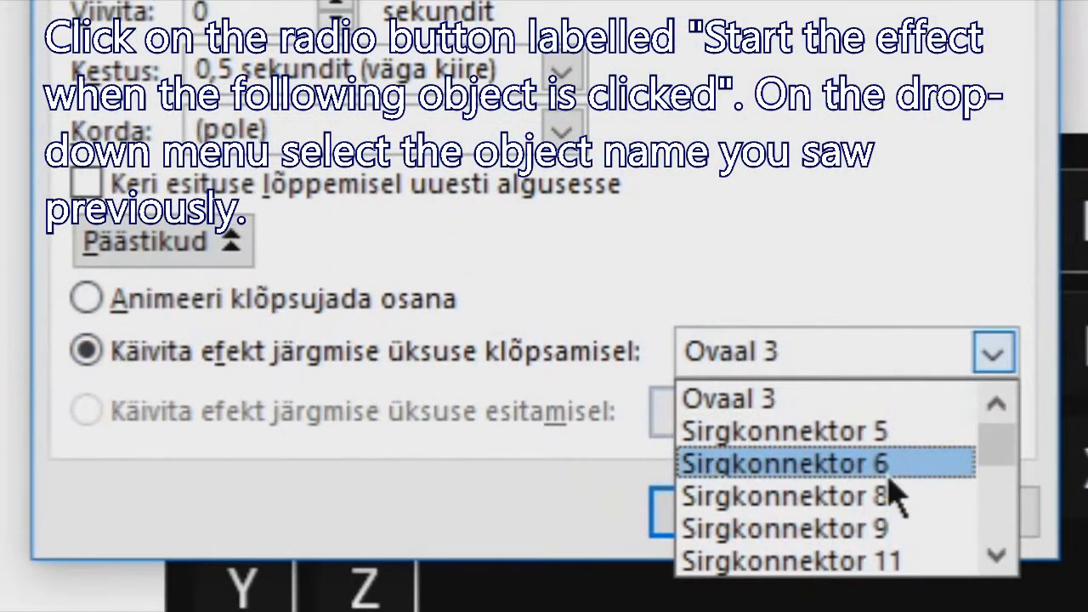
pyautogui.scroll(-6, 893, 493)
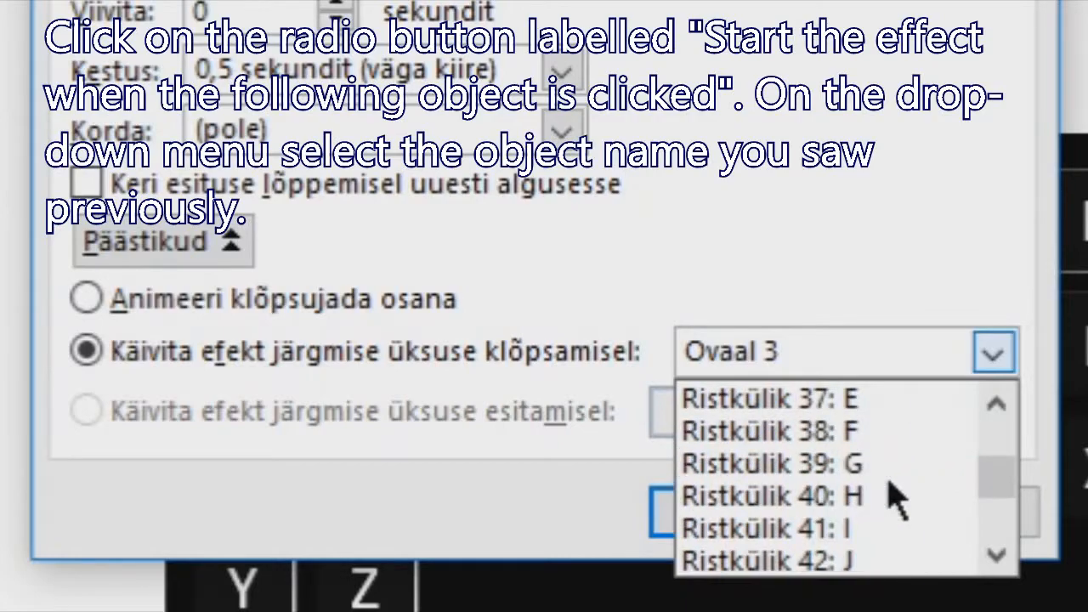
pyautogui.scroll(-1, 895, 500)
pyautogui.scroll(-2, 890, 506)
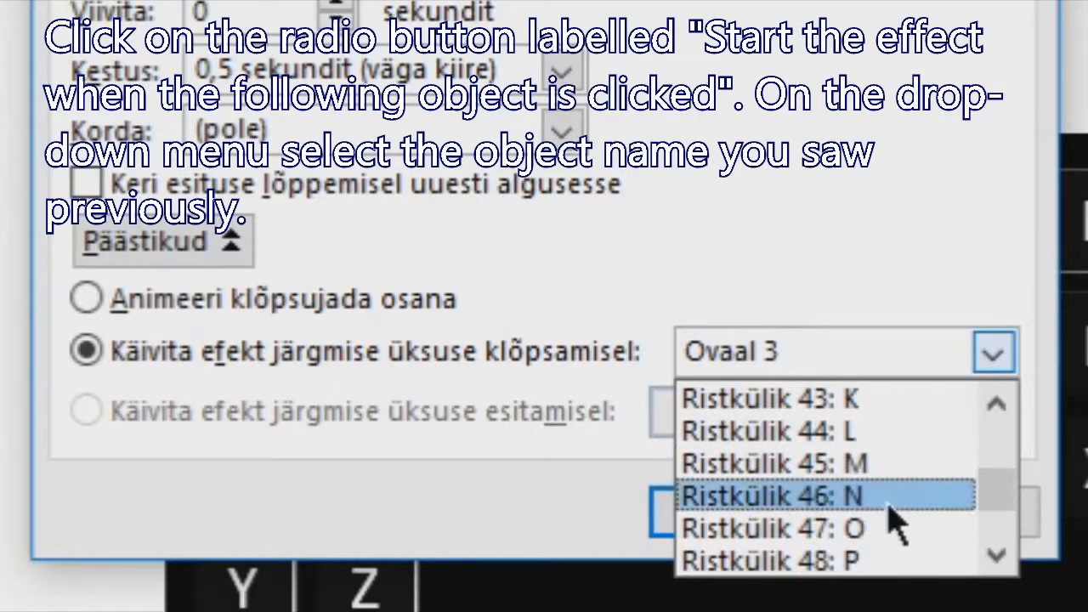
pyautogui.scroll(-3, 895, 523)
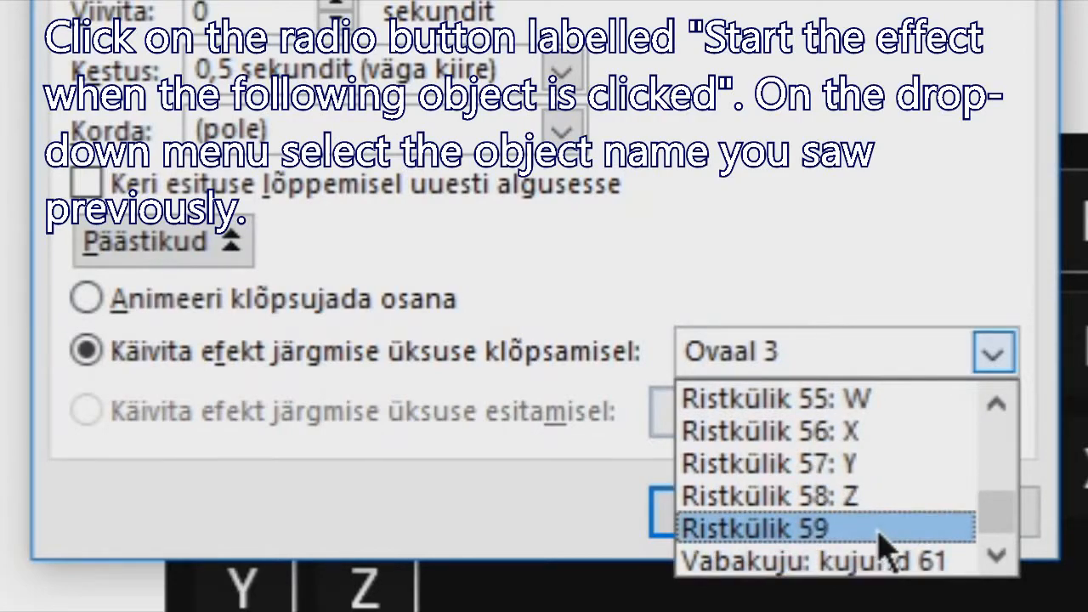
pyautogui.click(884, 529)
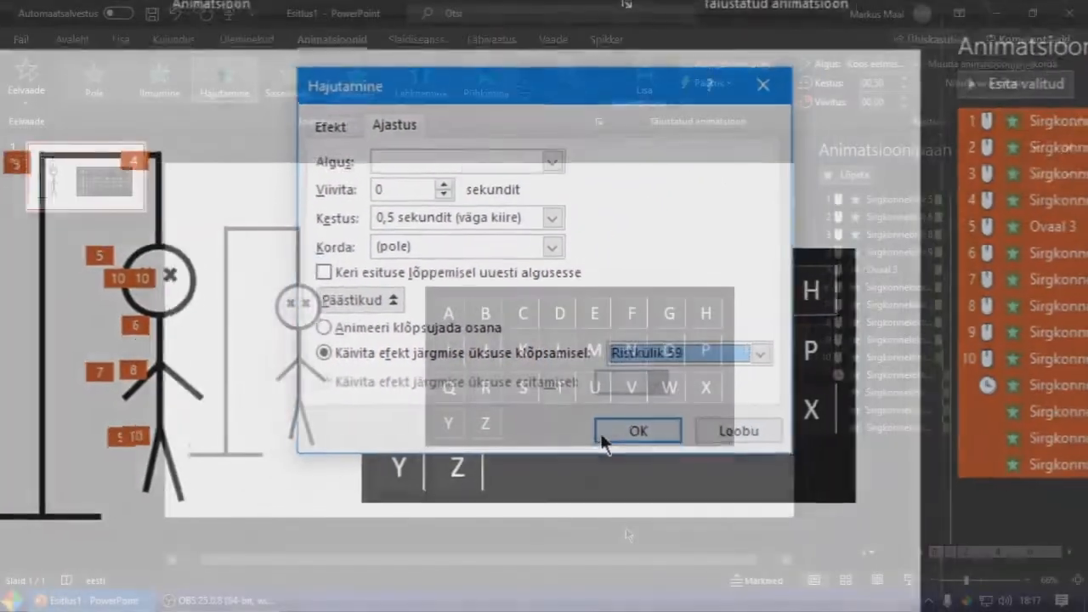
pyautogui.click(602, 431)
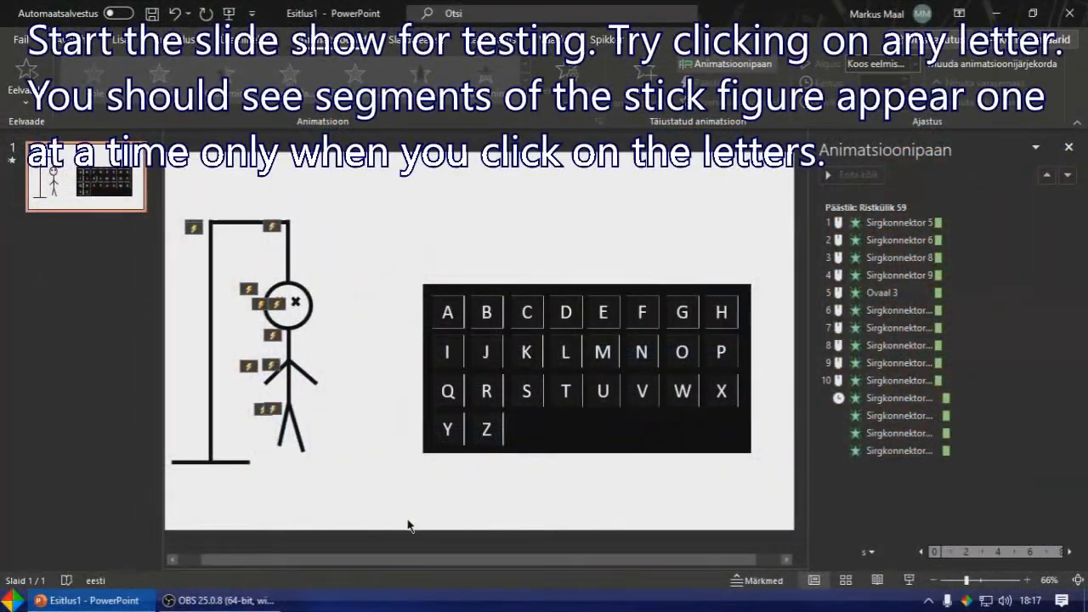
# Run the slide show and try several keypad letters to check how the hangman drawing builds up
pyautogui.press('F5')
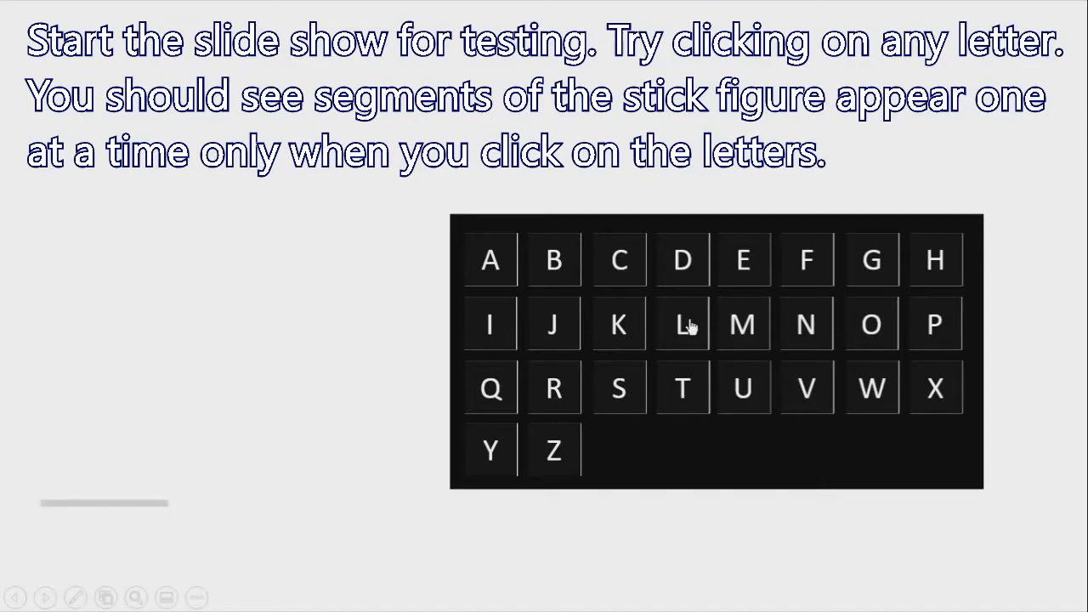
pyautogui.click(816, 374)
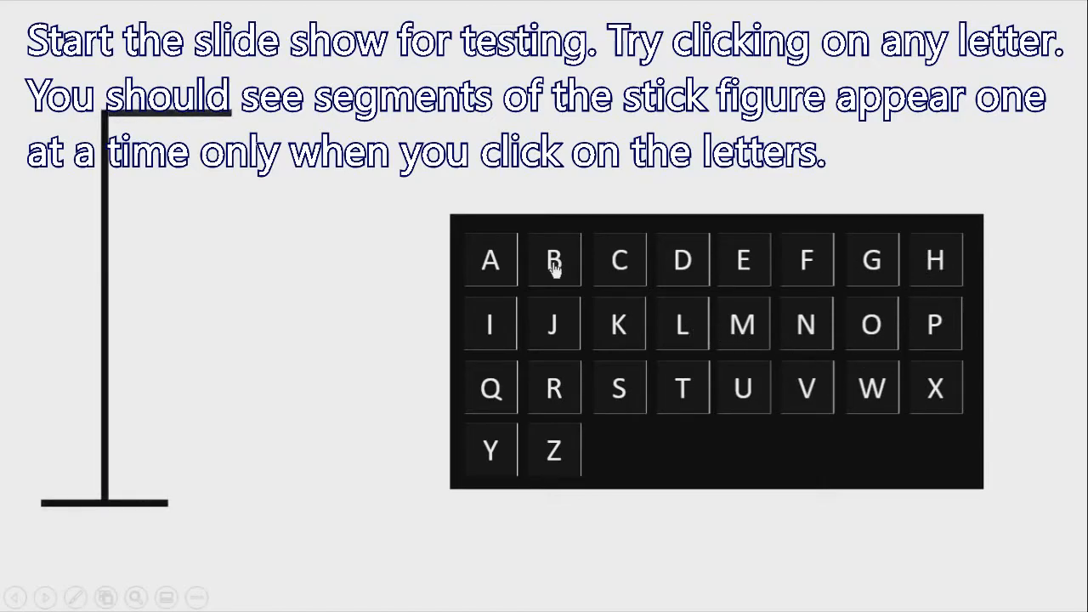
pyautogui.click(597, 362)
pyautogui.click(583, 405)
pyautogui.click(597, 355)
pyautogui.click(884, 294)
pyautogui.click(939, 418)
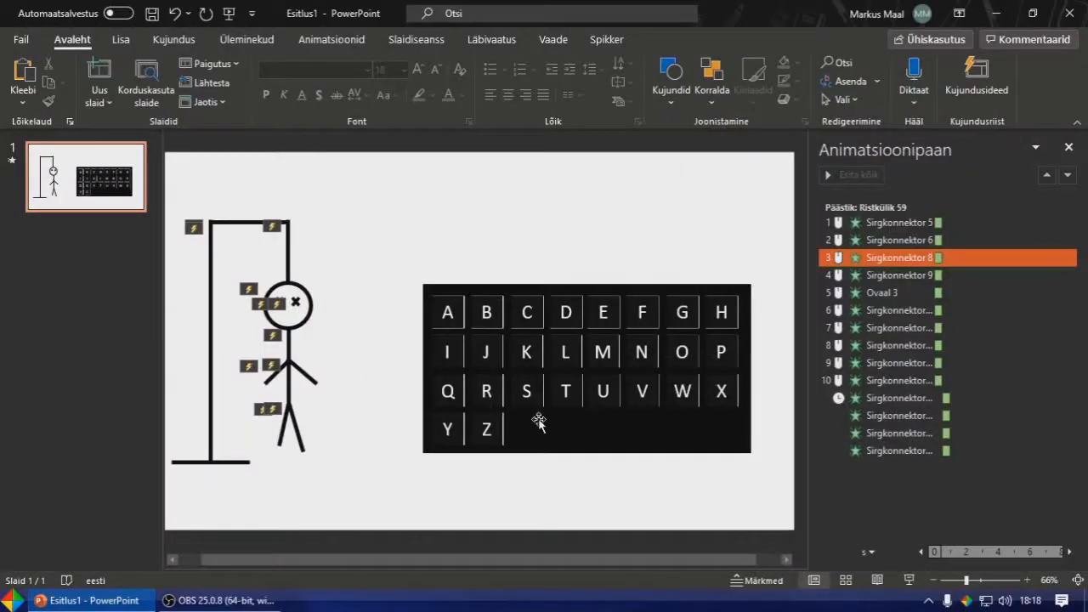
# Fill the keypad grid shape with gray and apply the largest gray glow variation to it
pyautogui.click(539, 417)
pyautogui.click(425, 62)
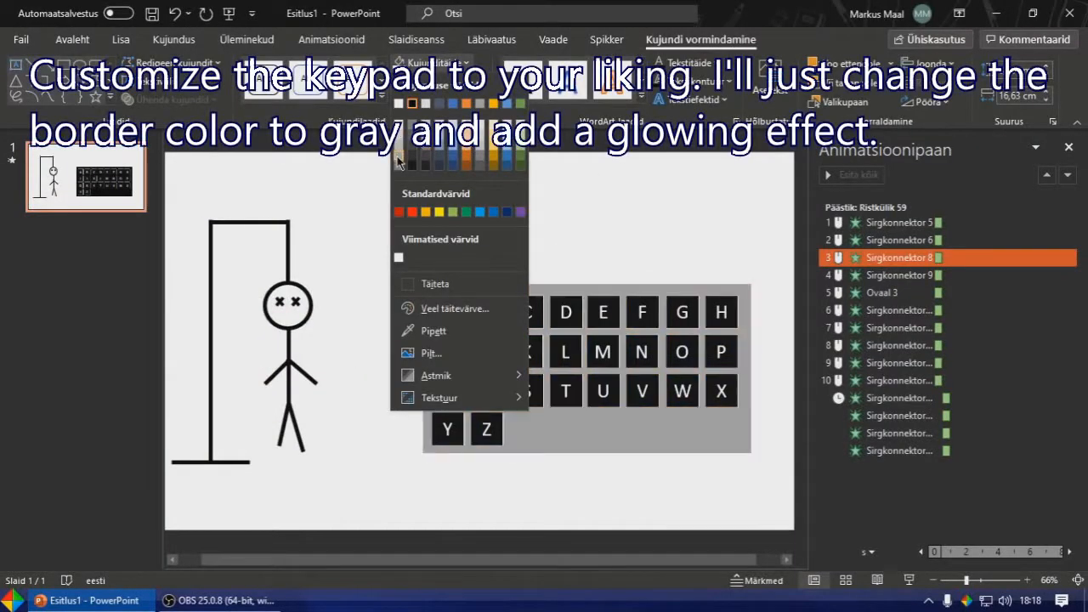
pyautogui.click(399, 156)
pyautogui.click(441, 99)
pyautogui.moveTo(458, 249)
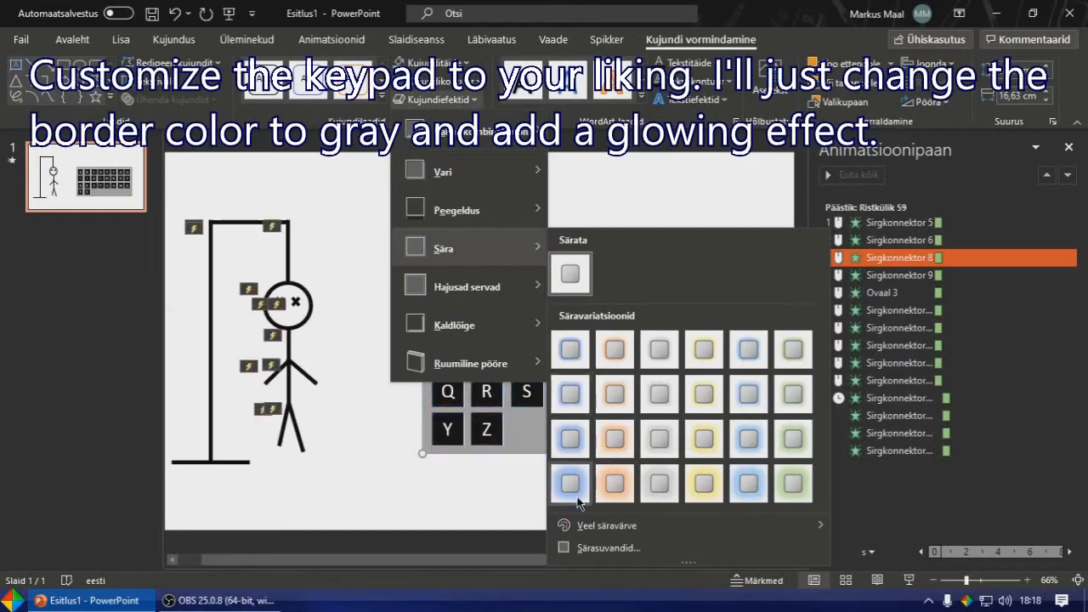
pyautogui.click(659, 483)
# Preview the restyled keypad in the slide show, try one letter, and return to editing
pyautogui.press('F5')
pyautogui.click(684, 330)
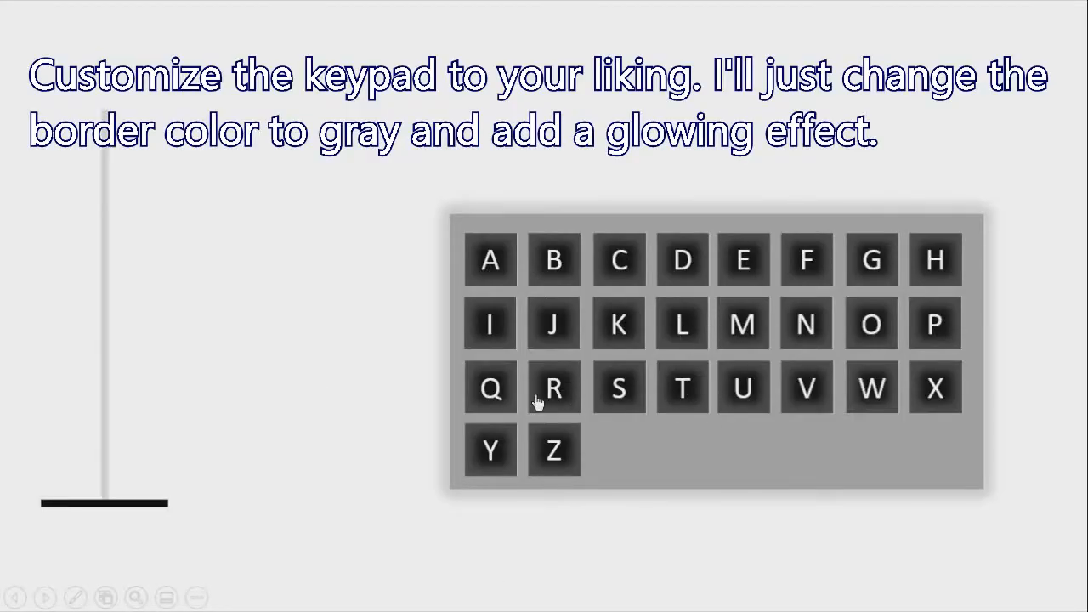
pyautogui.press('Escape')
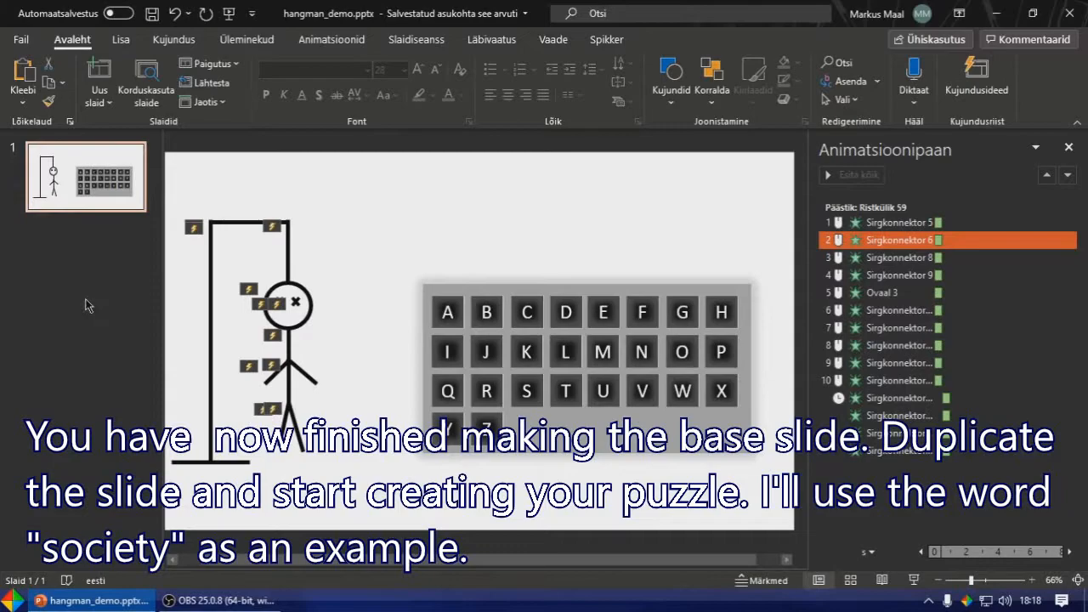
# Duplicate the finished base slide for the puzzle
pyautogui.hotkey('ctrl', 'd')
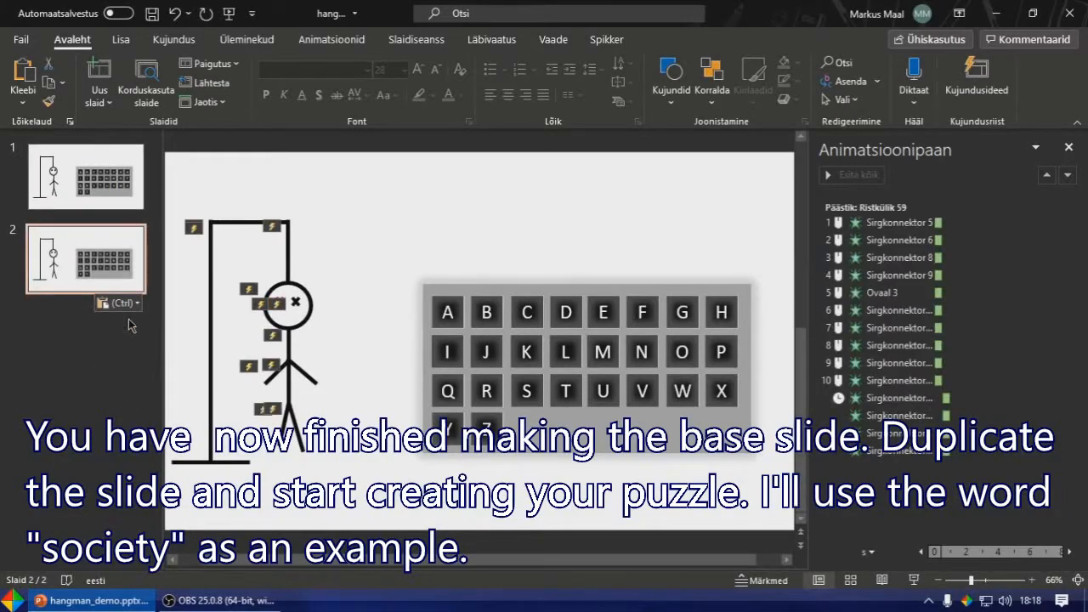
pyautogui.click(132, 351)
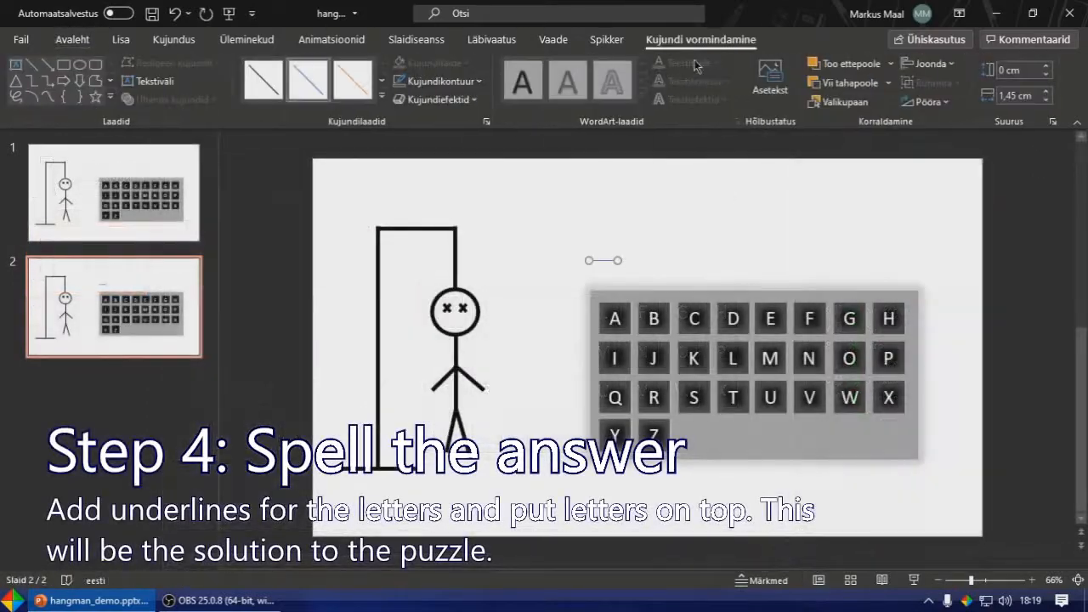
# Set the short line above the keypad to a black outline with 6 pt weight
pyautogui.click(432, 82)
pyautogui.click(413, 122)
pyautogui.click(441, 81)
pyautogui.moveTo(476, 372)
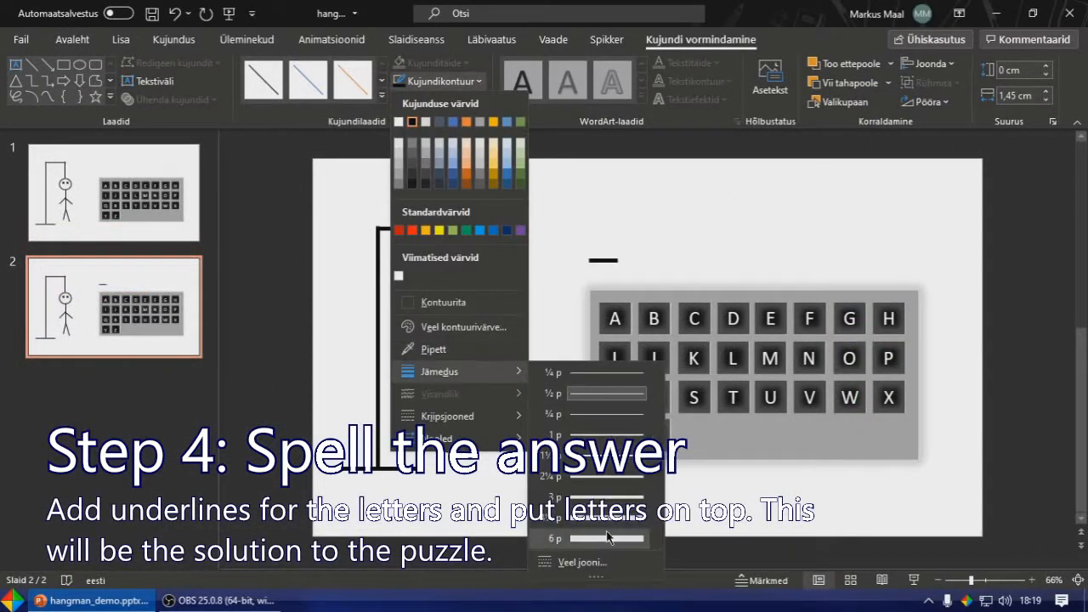
pyautogui.click(607, 538)
pyautogui.click(689, 252)
# Duplicate the underline into a row of seven evenly spaced underlines above the keypad
pyautogui.click(612, 258)
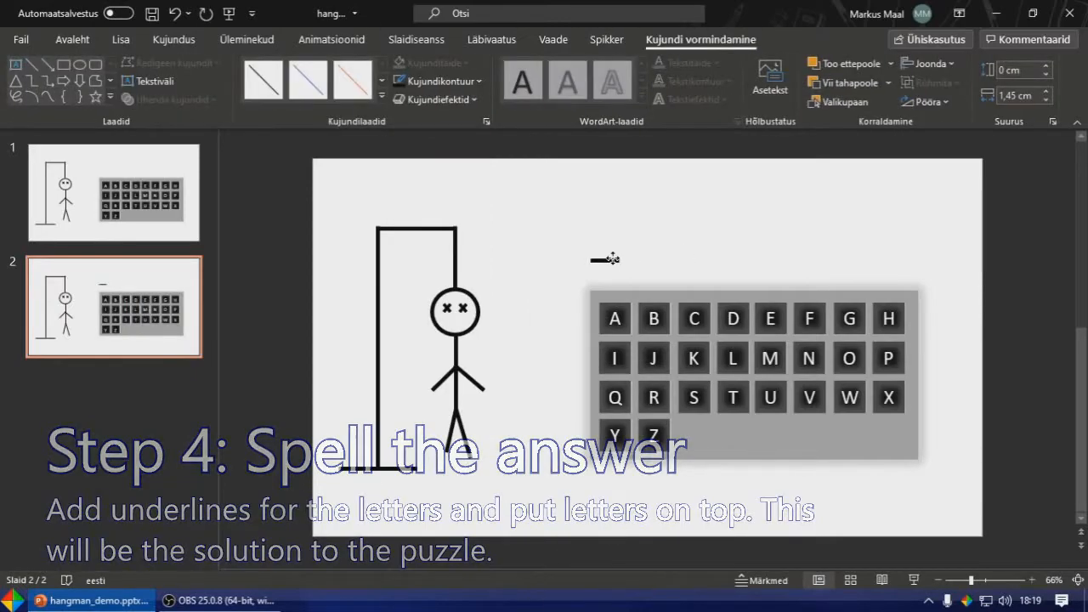
pyautogui.hotkey('ctrl', 'd')
pyautogui.moveTo(616, 268); pyautogui.dragTo(587, 272)
pyautogui.click(687, 252)
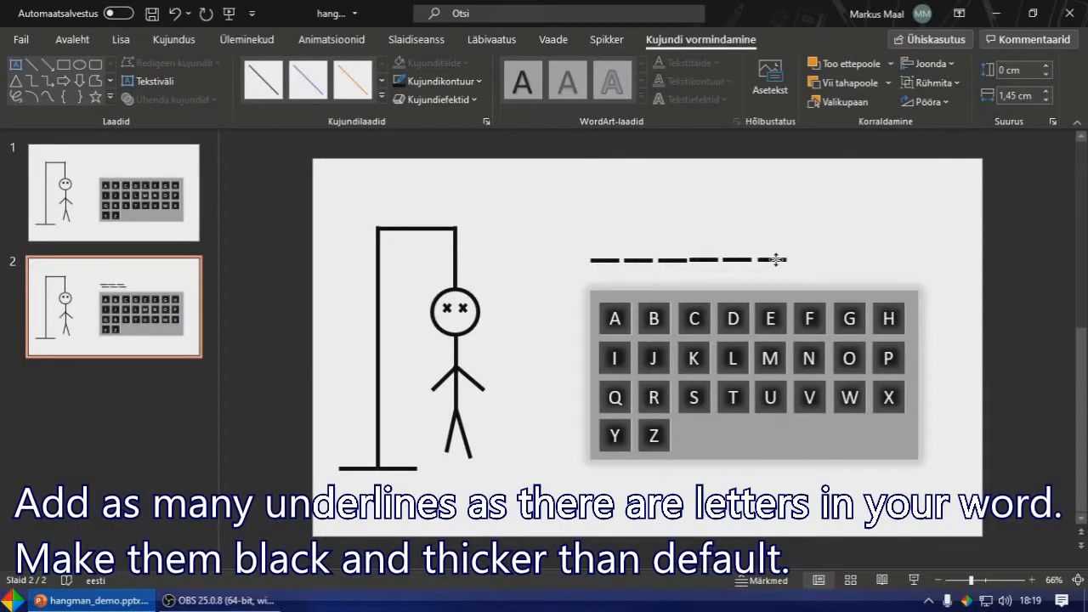
pyautogui.moveTo(782, 264); pyautogui.dragTo(782, 263)
pyautogui.click(813, 263)
pyautogui.moveTo(684, 231); pyautogui.dragTo(820, 281)
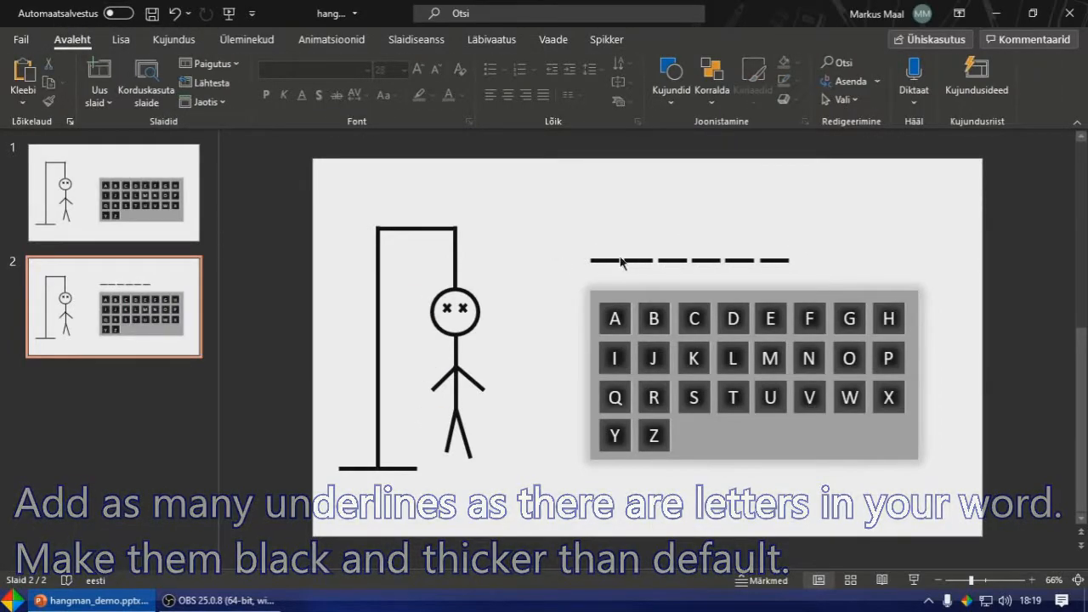
pyautogui.moveTo(779, 261); pyautogui.dragTo(811, 253)
# Add a text box with the letter "S" over the first underline
pyautogui.scroll(3, 839, 270)
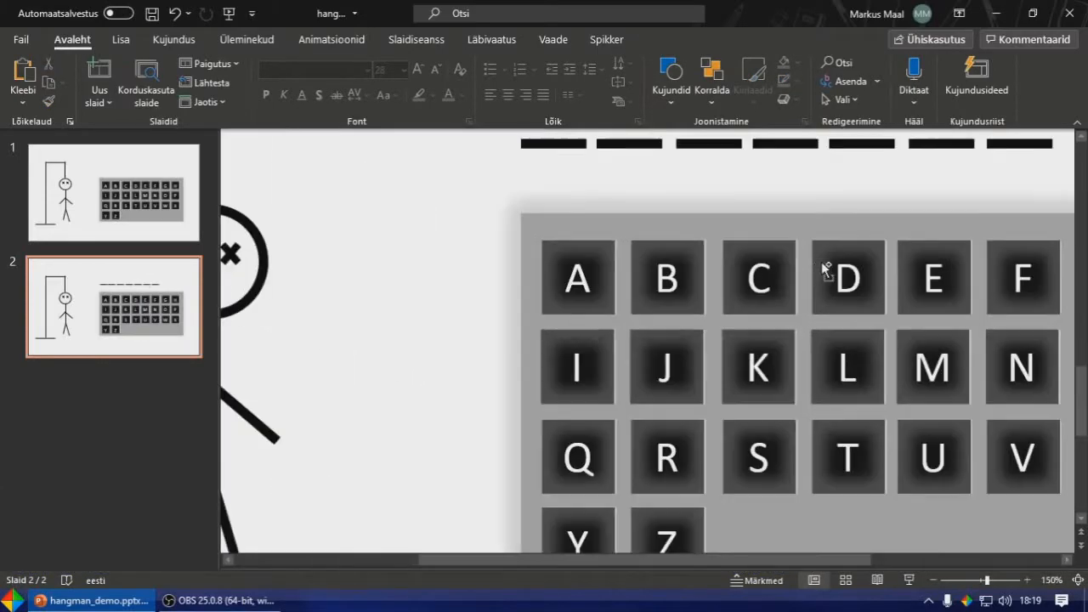
pyautogui.scroll(-1, 867, 318)
pyautogui.scroll(2, 867, 318)
pyautogui.click(129, 40)
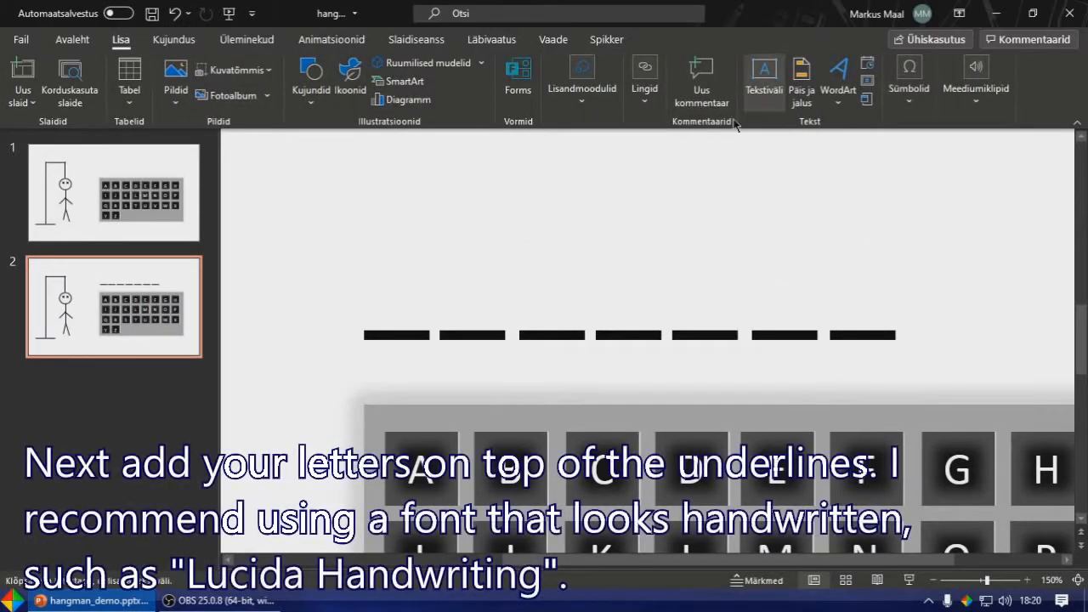
pyautogui.click(761, 104)
pyautogui.click(385, 287)
pyautogui.write('S')
pyautogui.moveTo(407, 282); pyautogui.dragTo(391, 271)
# Format the "S" in Lucida Handwriting at size 40 and position it above the first underline
pyautogui.click(418, 70)
pyautogui.click(418, 70)
pyautogui.click(418, 70)
pyautogui.click(417, 69)
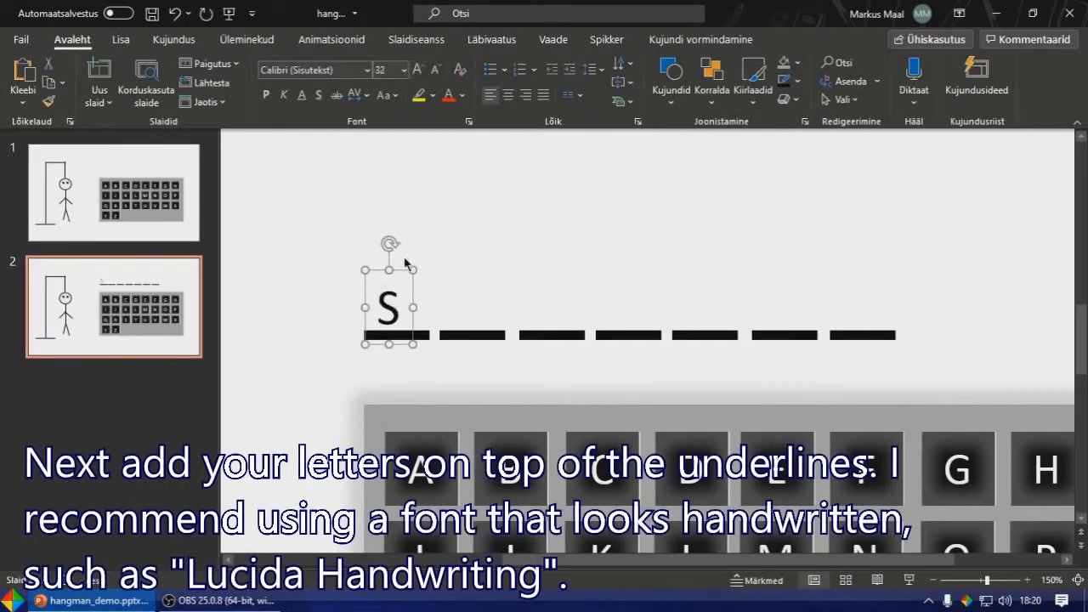
pyautogui.doubleClick(418, 70)
pyautogui.click(367, 70)
pyautogui.moveTo(489, 106); pyautogui.dragTo(486, 276)
pyautogui.click(416, 279)
pyautogui.moveTo(415, 278); pyautogui.dragTo(406, 253)
# Copy the "S" text box above the second and third underlines, changing the copies to "O" and "C"
pyautogui.hotkey('ctrl', 'c')
pyautogui.click(449, 221)
pyautogui.hotkey('ctrl', 'v')
pyautogui.click(479, 300)
pyautogui.write('O')
pyautogui.moveTo(506, 254); pyautogui.dragTo(499, 254)
pyautogui.click(541, 268)
pyautogui.hotkey('ctrl', 'v')
pyautogui.moveTo(409, 252); pyautogui.dragTo(564, 259)
pyautogui.write('C')
# Place text box copies above the last four underlines and change them to "I", "E", "T" and "Y"
pyautogui.click(637, 306)
pyautogui.hotkey('ctrl', 'v')
pyautogui.moveTo(405, 253); pyautogui.dragTo(723, 243)
pyautogui.doubleClick(633, 293)
pyautogui.write('I')
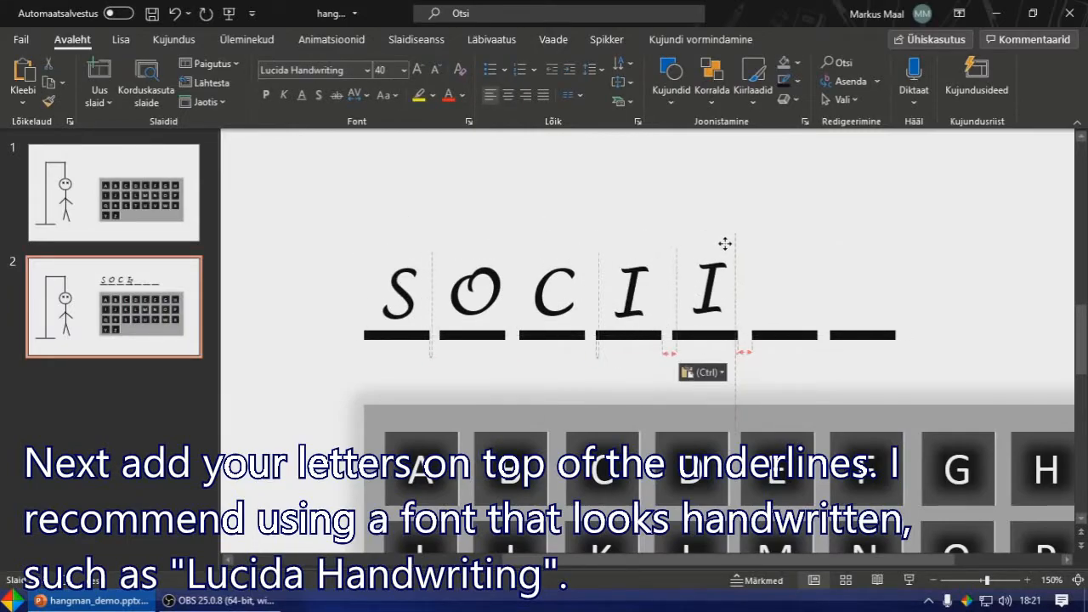
pyautogui.doubleClick(703, 293)
pyautogui.write('E')
pyautogui.moveTo(650, 253); pyautogui.dragTo(804, 250)
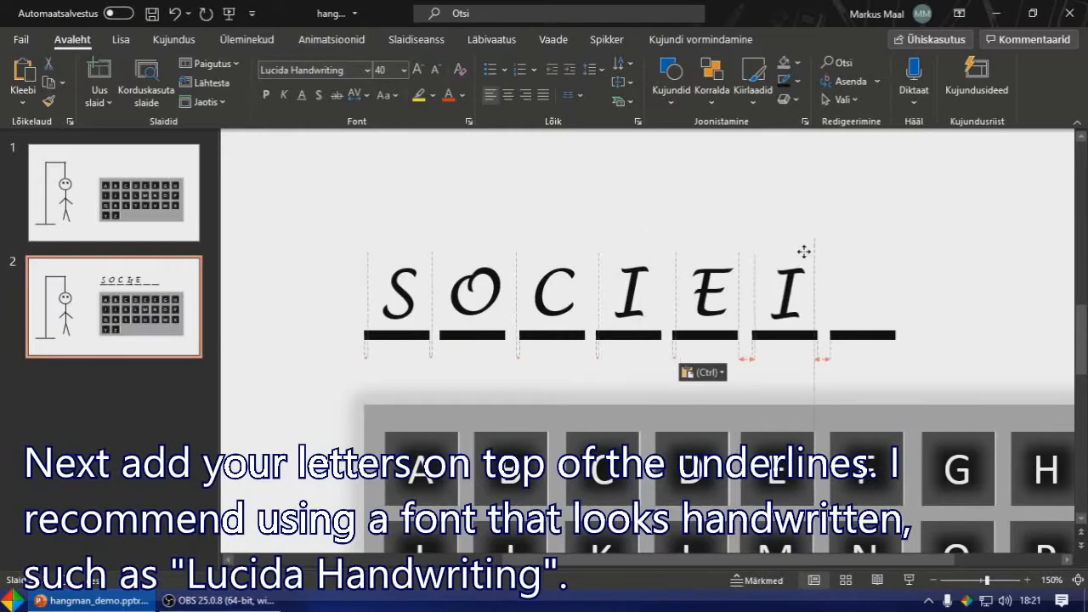
pyautogui.write('T')
pyautogui.hotkey('ctrl', 'v')
pyautogui.moveTo(659, 268); pyautogui.dragTo(884, 250)
pyautogui.write('Y')
pyautogui.click(928, 270)
pyautogui.scroll(-7, 467, 242)
pyautogui.scroll(2, 470, 268)
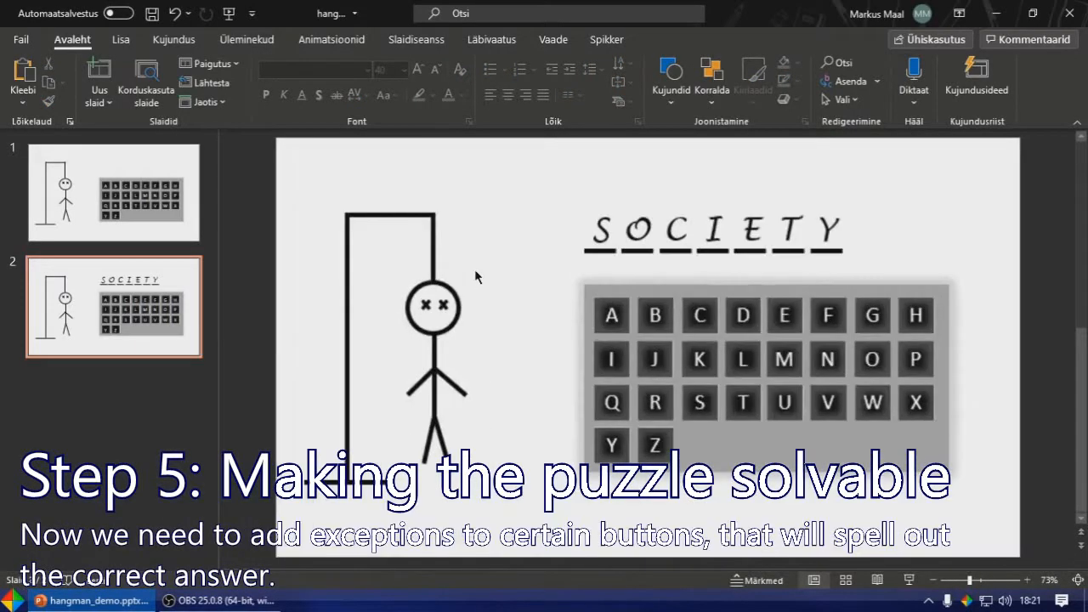
pyautogui.scroll(4, 474, 269)
pyautogui.scroll(-4, 474, 270)
pyautogui.scroll(3, 475, 270)
pyautogui.scroll(-3, 474, 270)
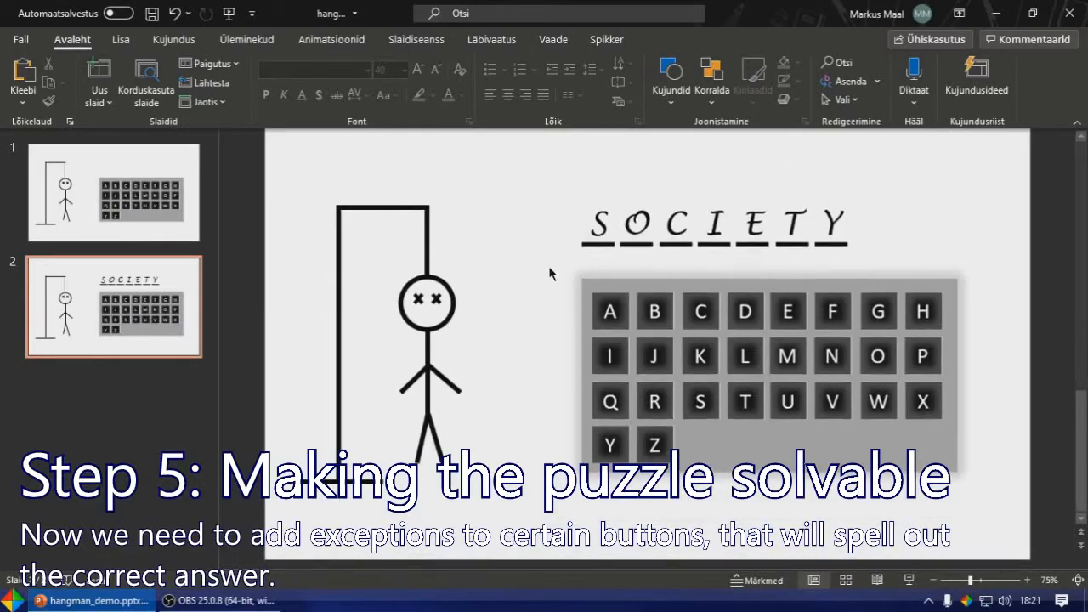
pyautogui.moveTo(872, 243); pyautogui.dragTo(930, 253)
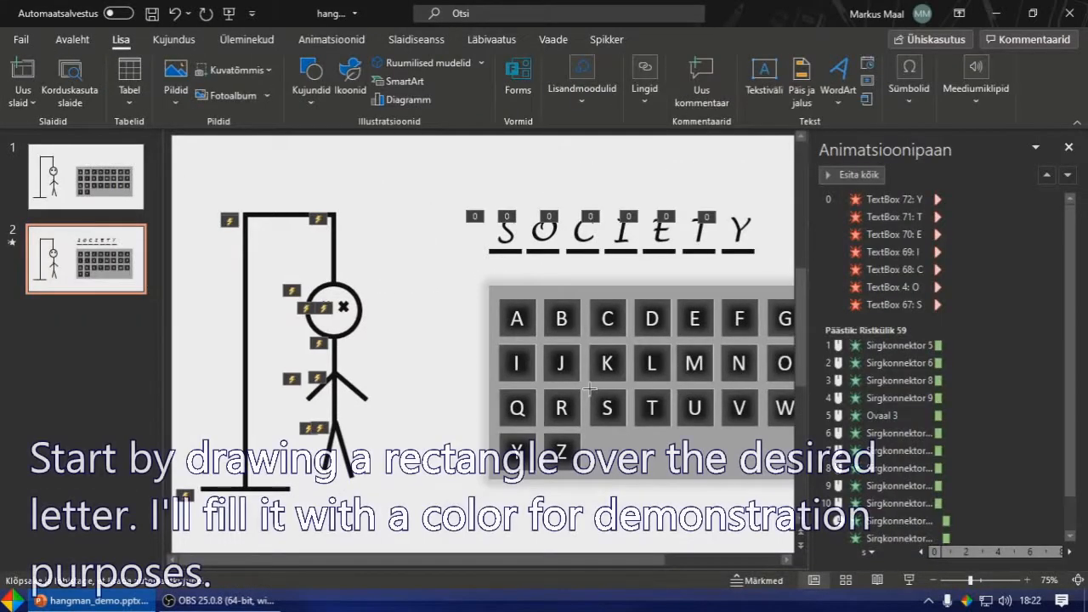
# Cover the S key with a rectangle about 1.59 cm wide and 1.65 cm high, filled green without an outline
pyautogui.moveTo(589, 389); pyautogui.dragTo(626, 426)
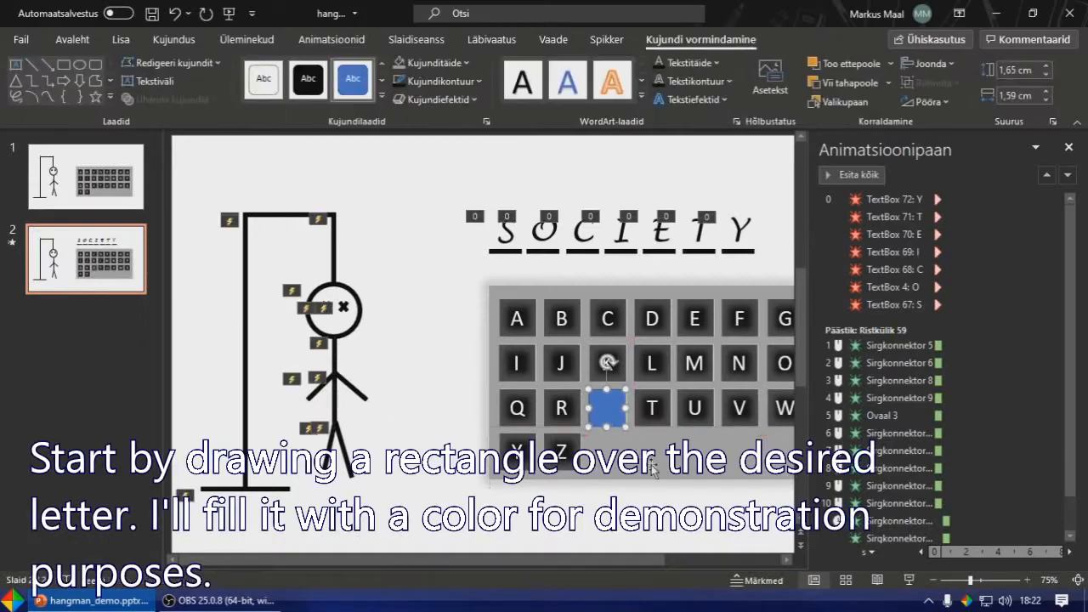
pyautogui.click(415, 65)
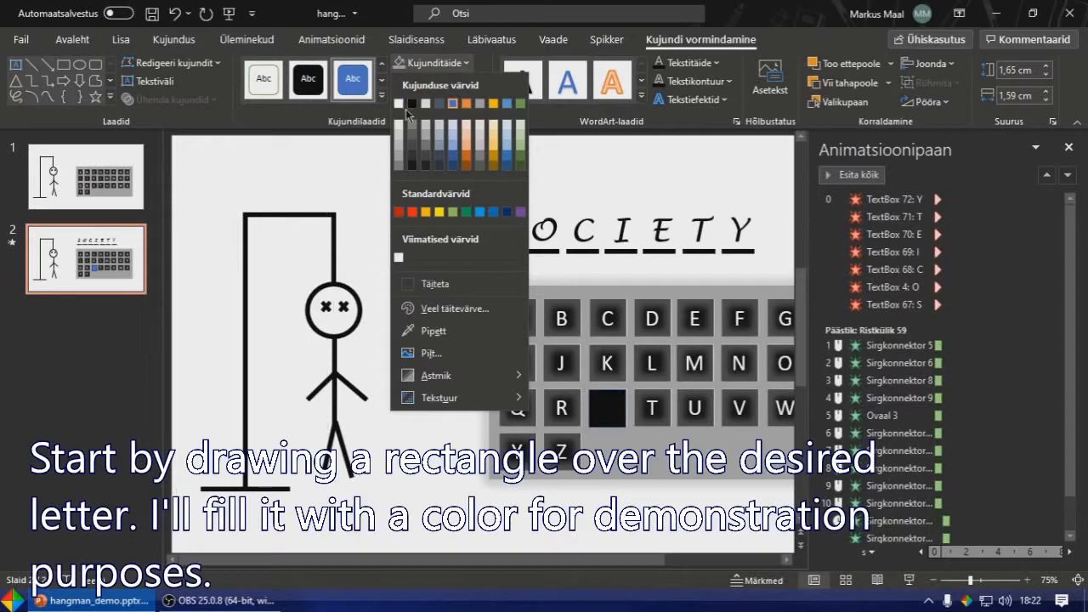
pyautogui.click(399, 103)
pyautogui.click(433, 68)
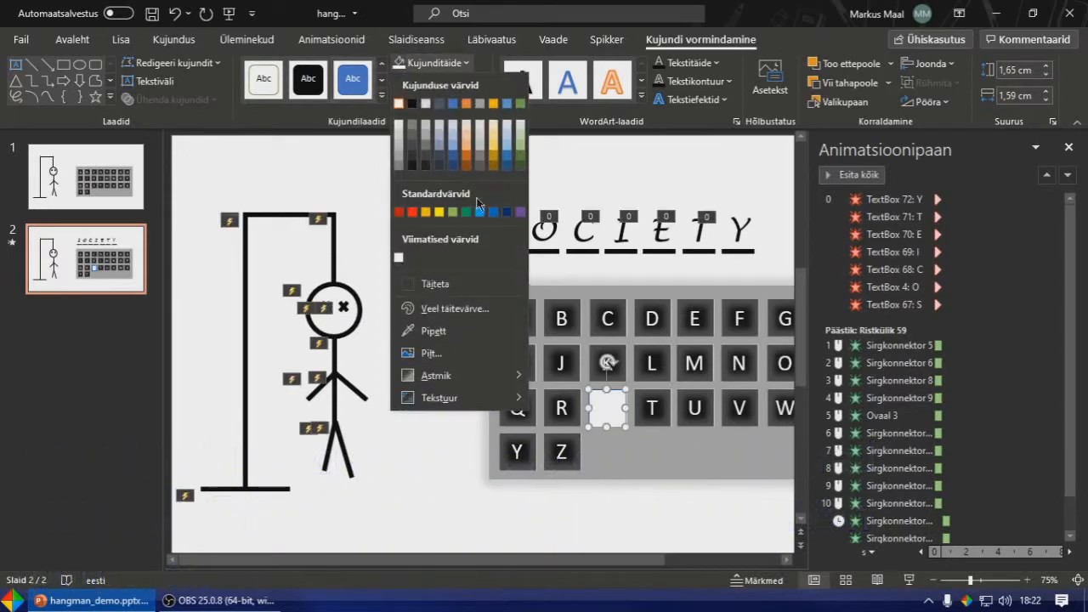
pyautogui.click(470, 209)
pyautogui.click(423, 85)
pyautogui.click(454, 301)
pyautogui.click(461, 318)
pyautogui.click(611, 395)
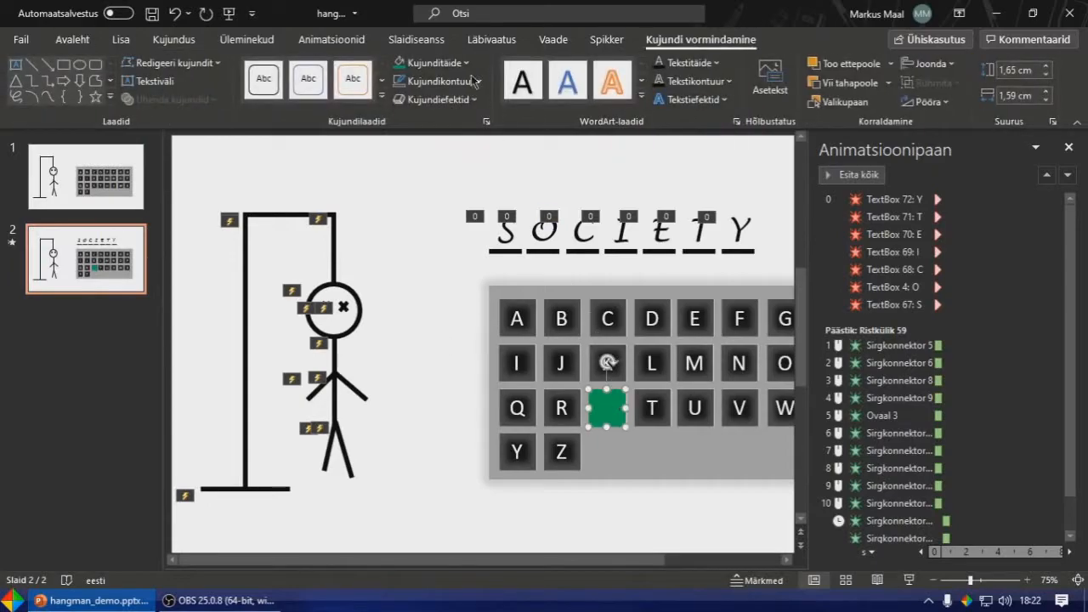
# Add a Disappear exit animation to the green rectangle covering the S key
pyautogui.click(332, 39)
pyautogui.click(655, 79)
pyautogui.click(655, 79)
pyautogui.click(646, 94)
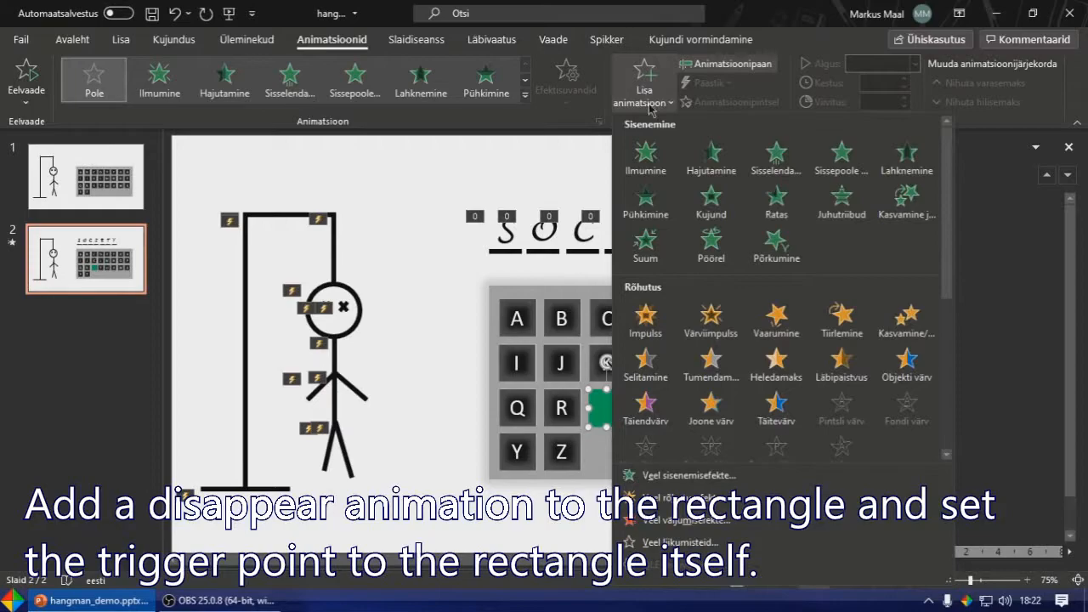
pyautogui.scroll(-3, 710, 319)
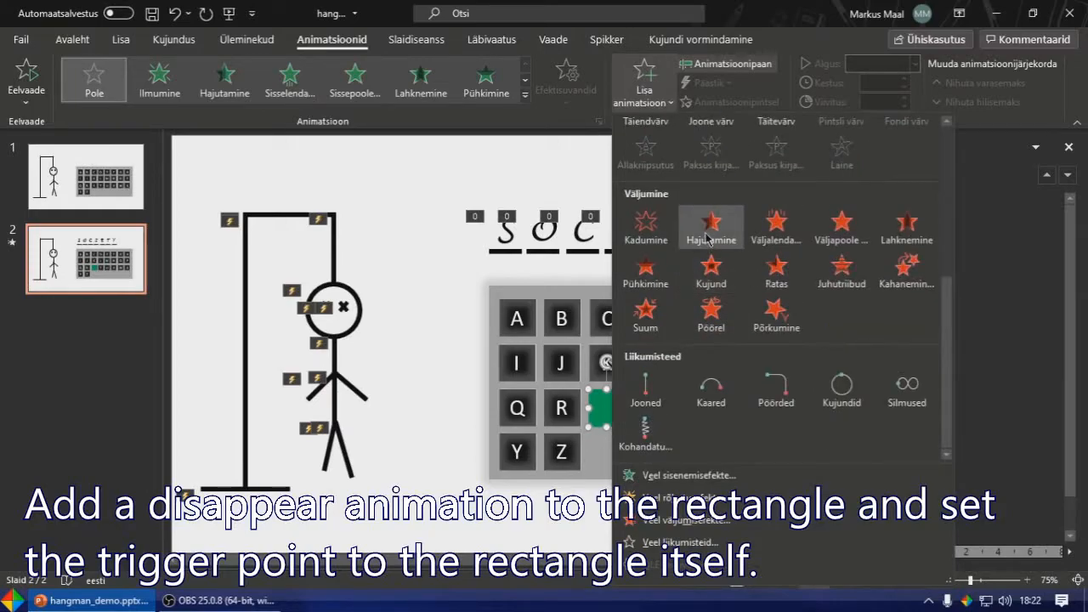
pyautogui.click(646, 228)
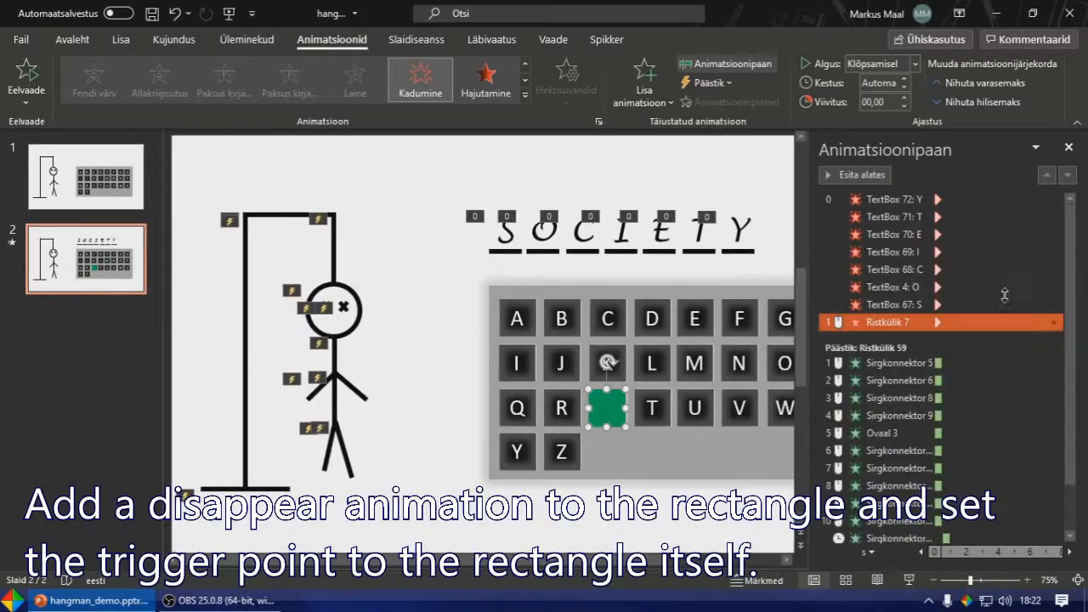
# Set the shape "Ristkülik 51: S" as the trigger for the green rectangle's Disappear animation
pyautogui.click(1054, 322)
pyautogui.click(992, 410)
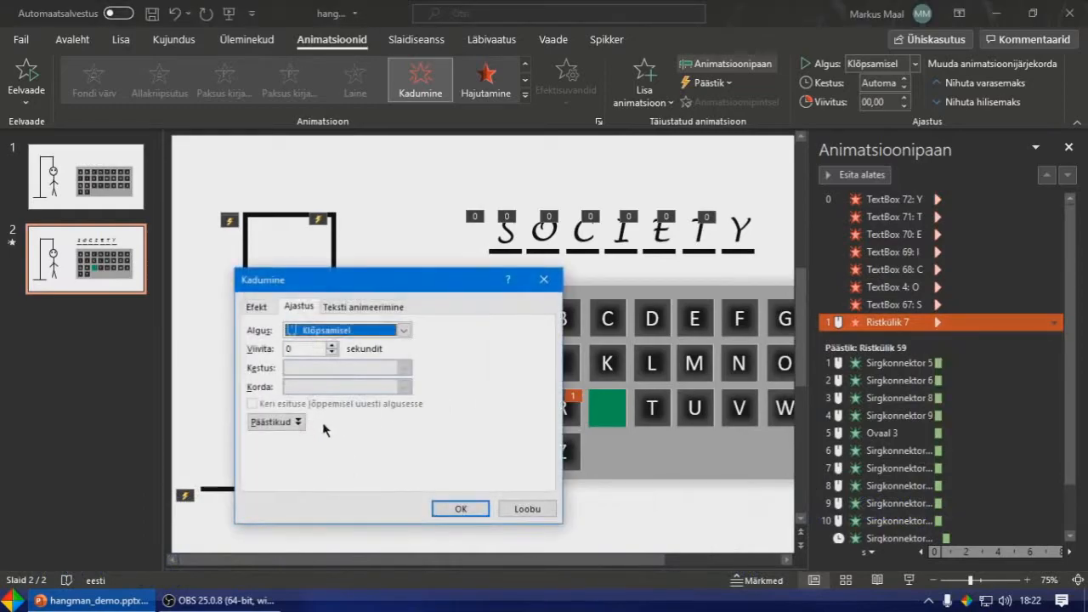
pyautogui.click(277, 422)
pyautogui.click(299, 465)
pyautogui.click(460, 509)
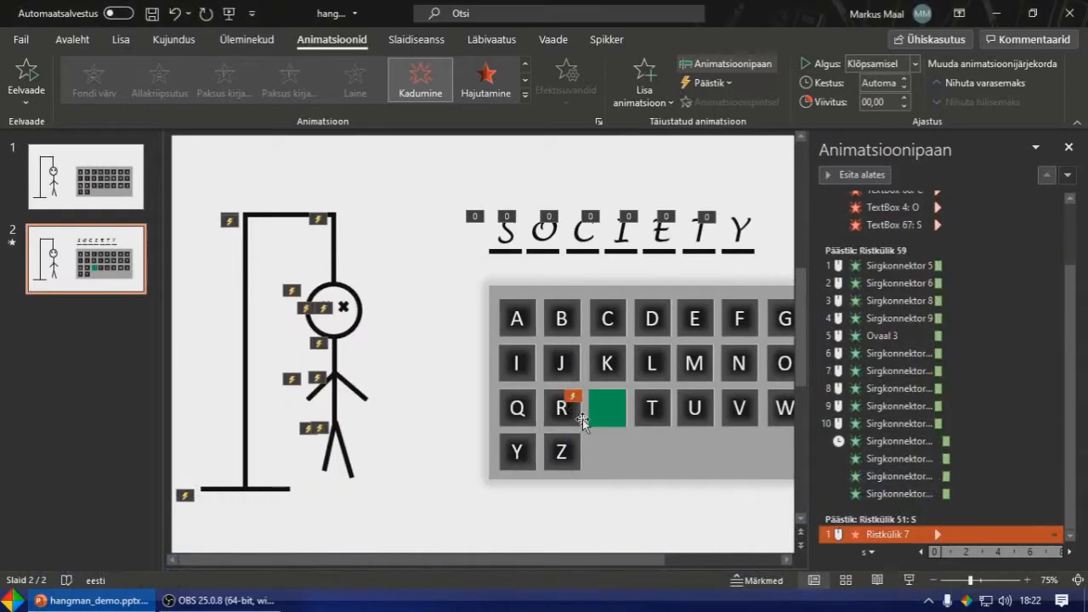
# Add a Fade entrance animation to the "S" in the answer and set it to start with previous
pyautogui.click(492, 245)
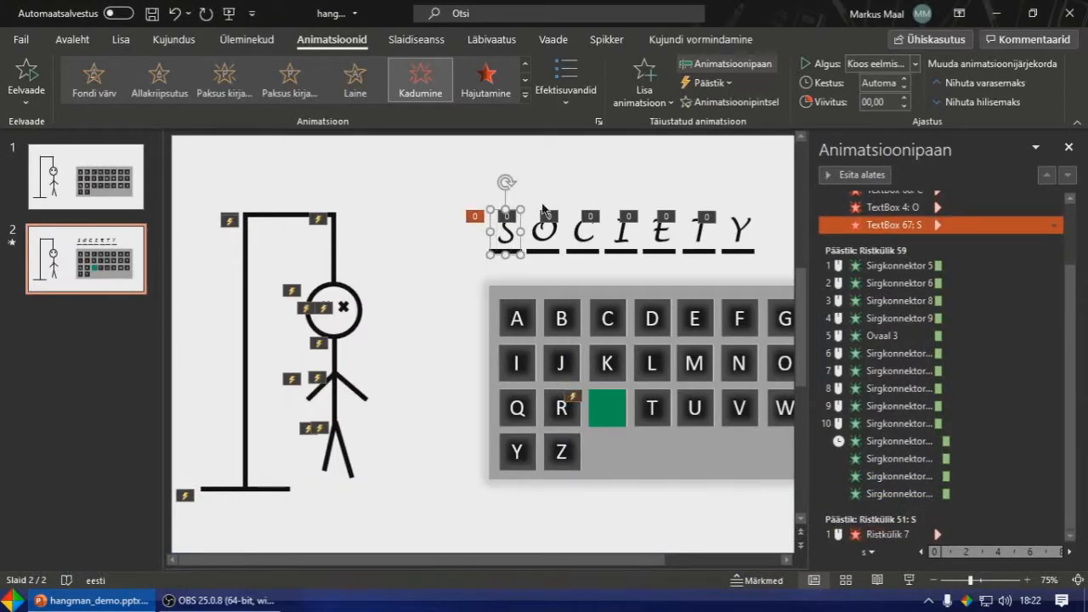
pyautogui.click(644, 85)
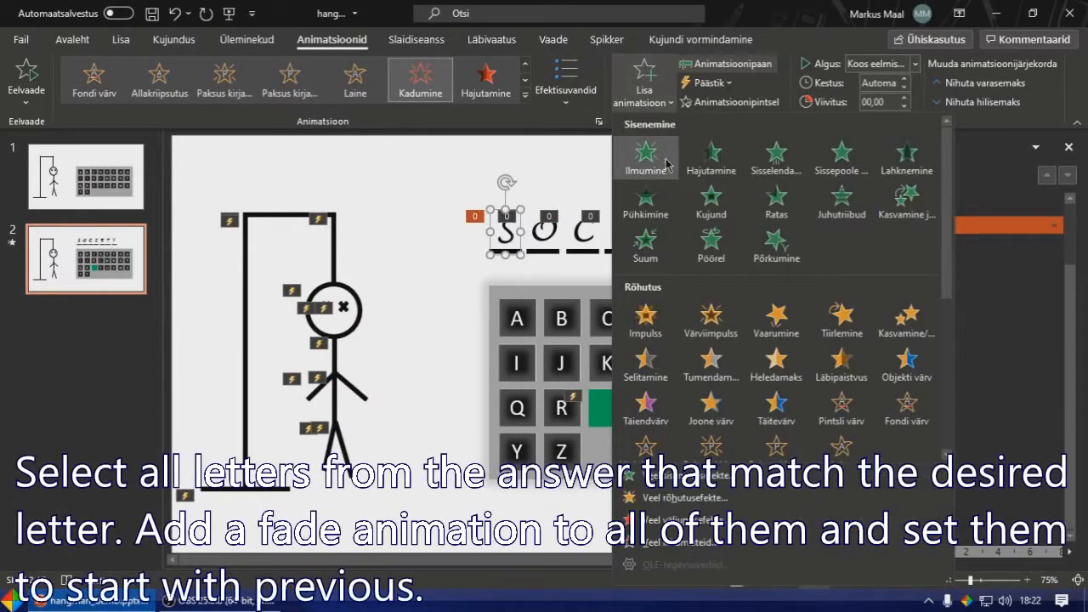
pyautogui.click(705, 162)
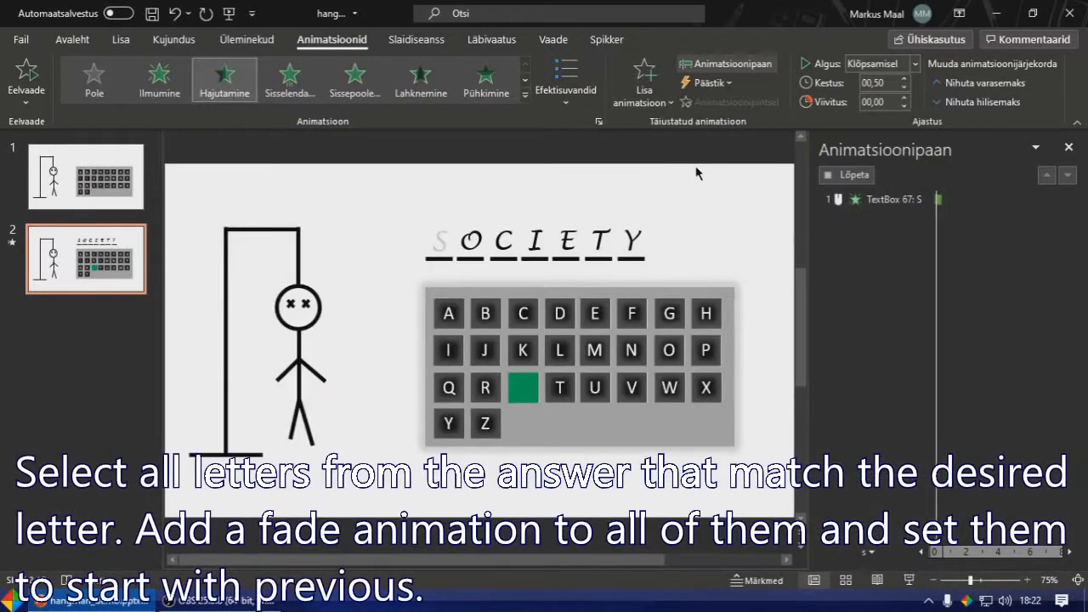
pyautogui.click(914, 64)
pyautogui.click(880, 94)
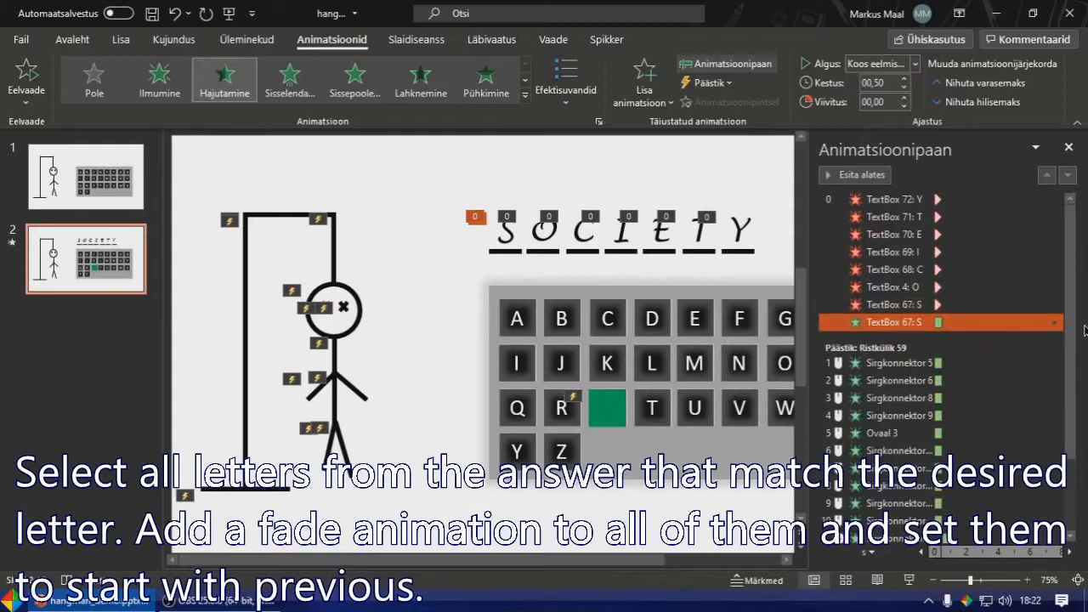
# Set the shape "Ristkülik 51: S" as the trigger for the answer letter S's Fade animation
pyautogui.click(1054, 322)
pyautogui.click(995, 413)
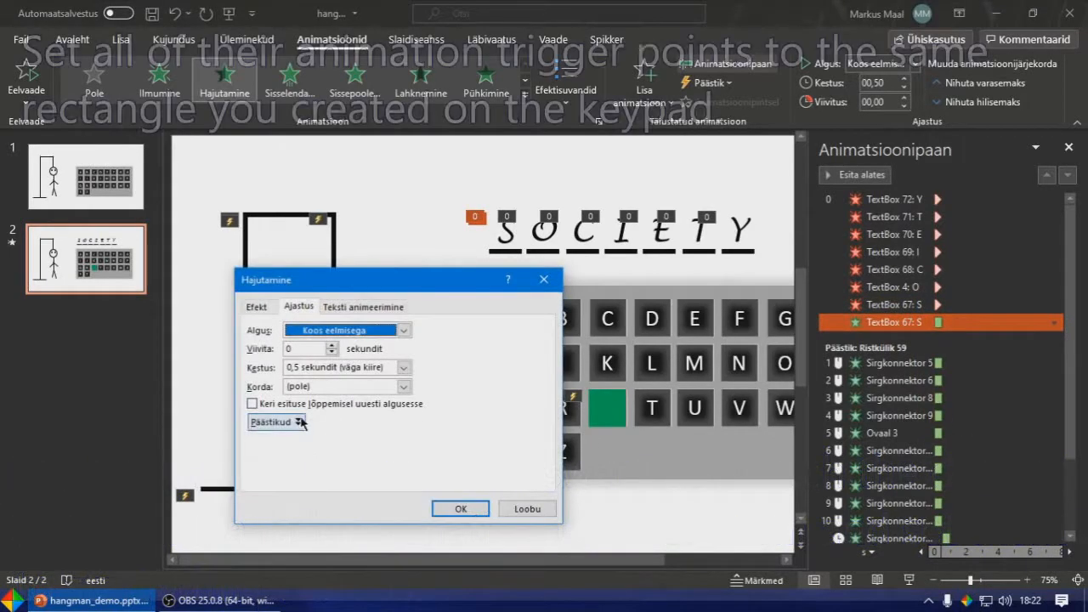
pyautogui.click(300, 423)
pyautogui.click(252, 458)
pyautogui.click(540, 457)
pyautogui.scroll(-10, 501, 501)
pyautogui.scroll(1, 508, 504)
pyautogui.click(493, 493)
pyautogui.click(459, 509)
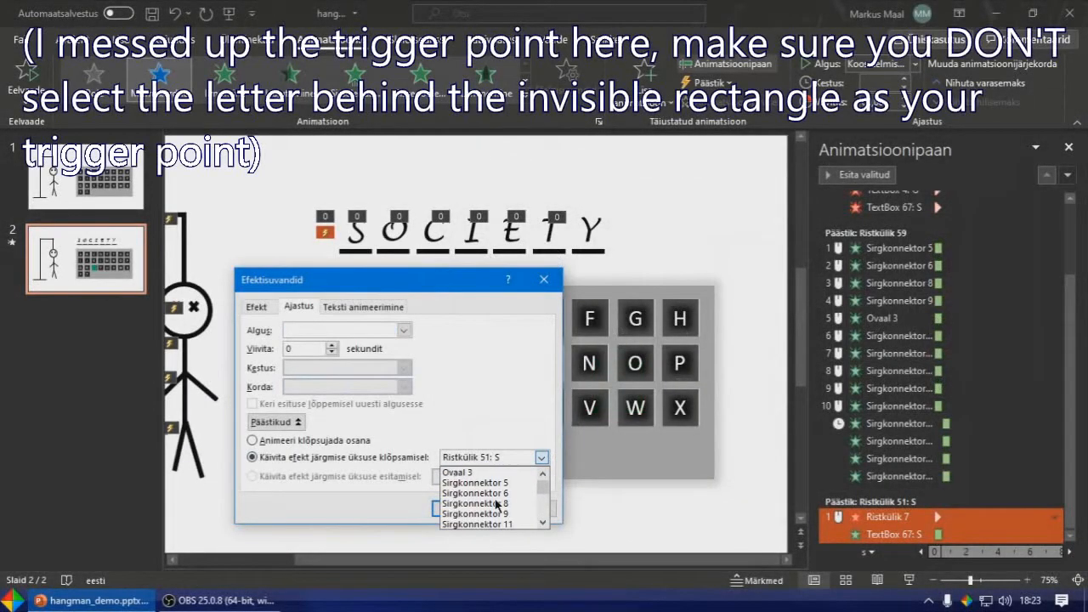
# Change the trigger of both the rectangle's Disappear and the letter S's Fade animation to the rectangle "Ristkülik 7"
pyautogui.scroll(-3, 497, 504)
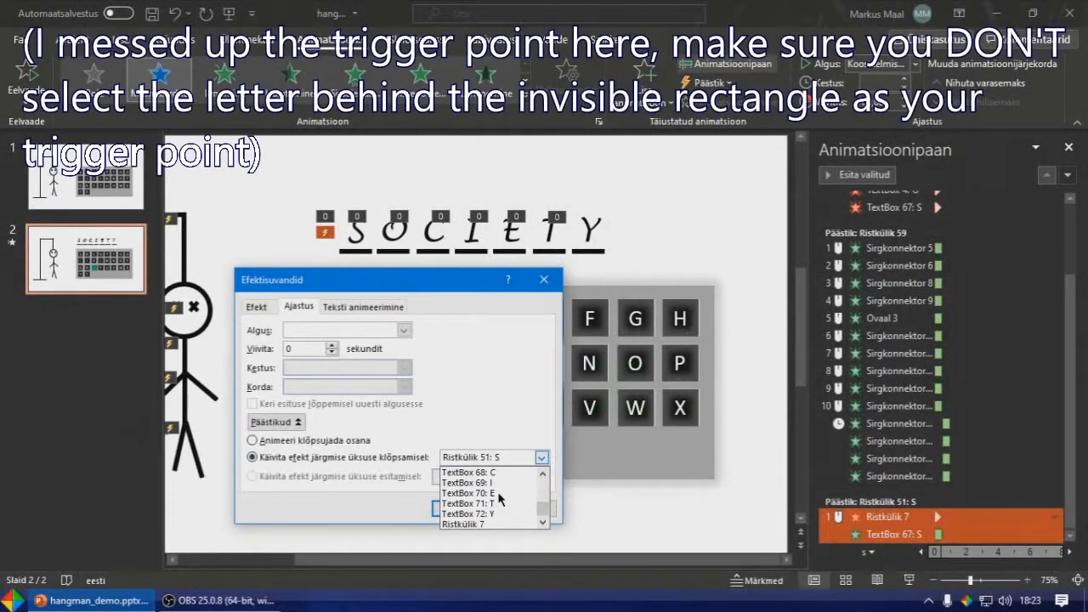
pyautogui.click(505, 524)
pyautogui.click(453, 508)
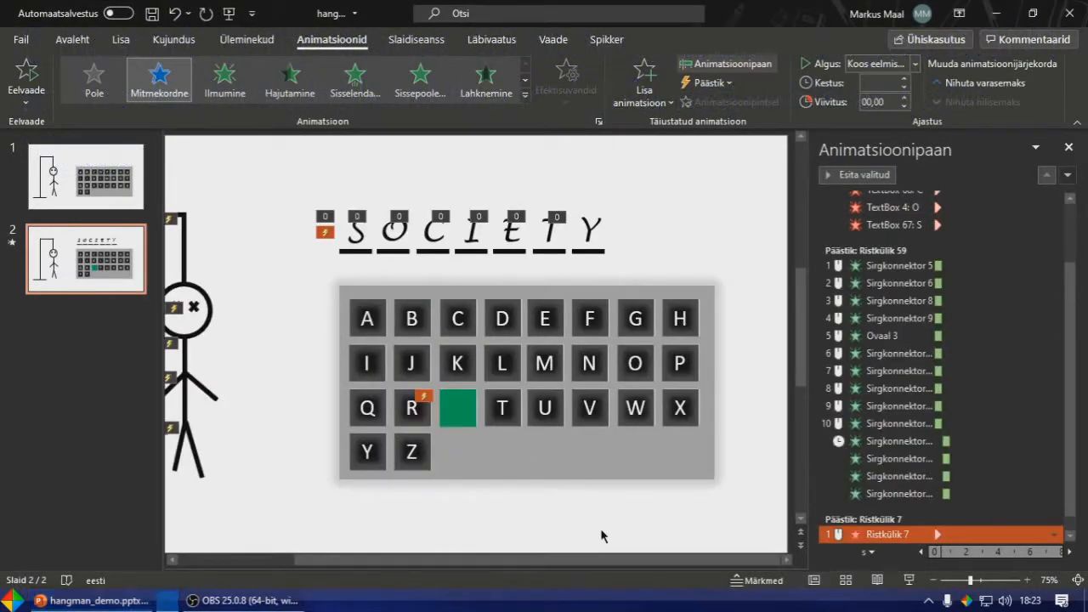
# Test the green rectangle over the S key in a slide show of the current slide, and exit the show
pyautogui.hotkey('shift', 'F5')
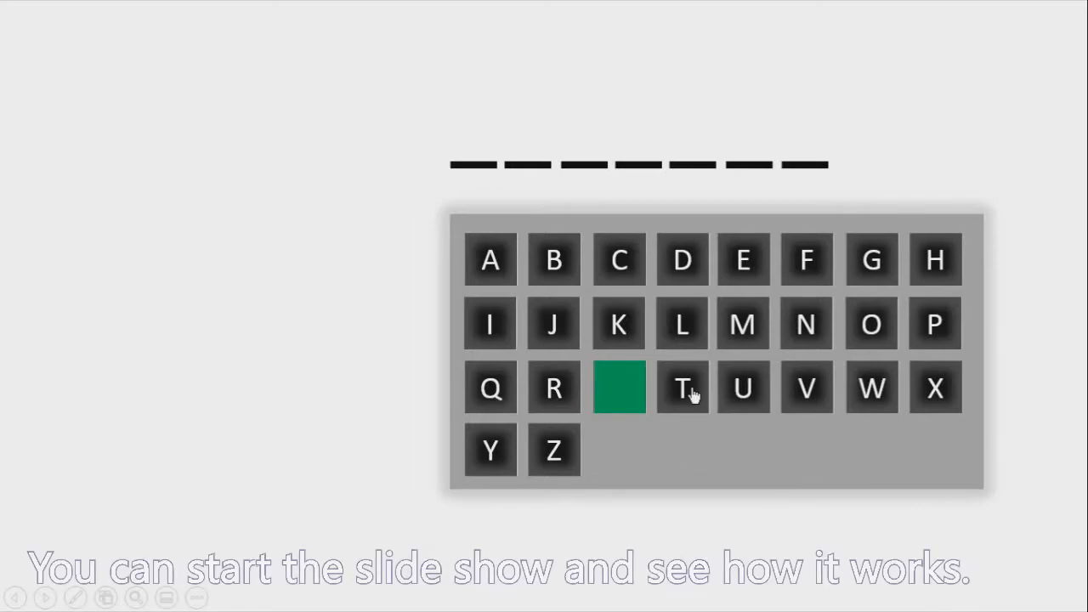
pyautogui.click(614, 401)
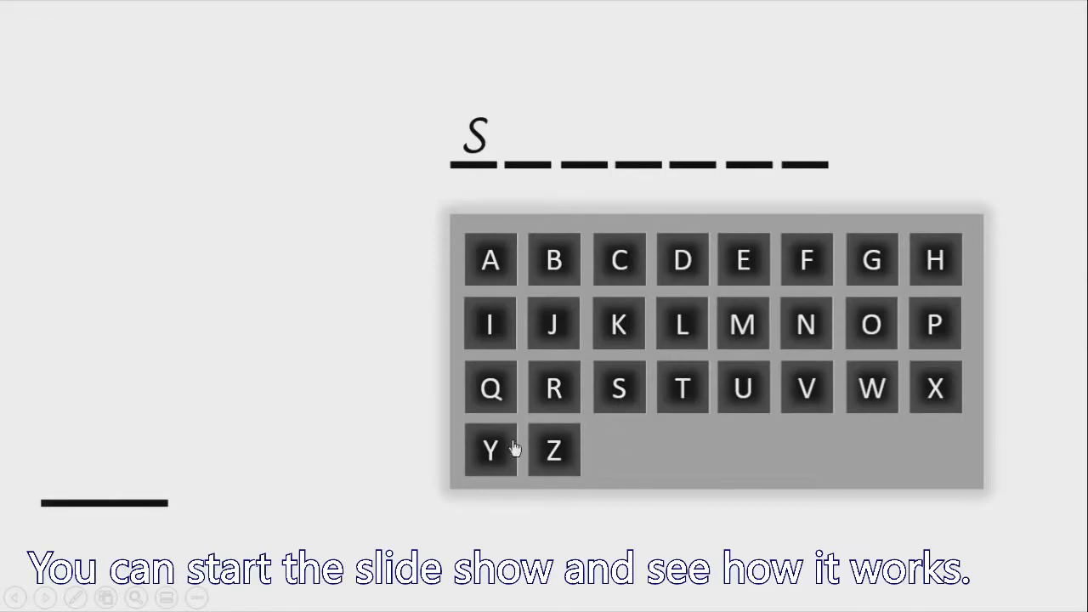
pyautogui.press('Escape')
# Make the green rectangle over the S key practically invisible with a fill transparency of 99%
pyautogui.click(458, 408)
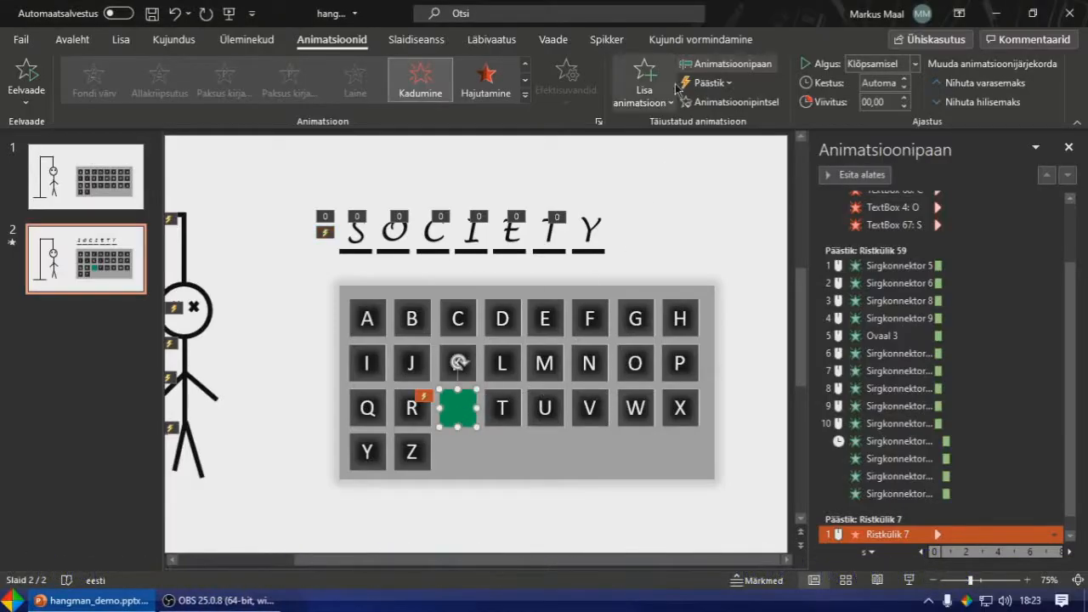
pyautogui.click(701, 39)
pyautogui.click(430, 63)
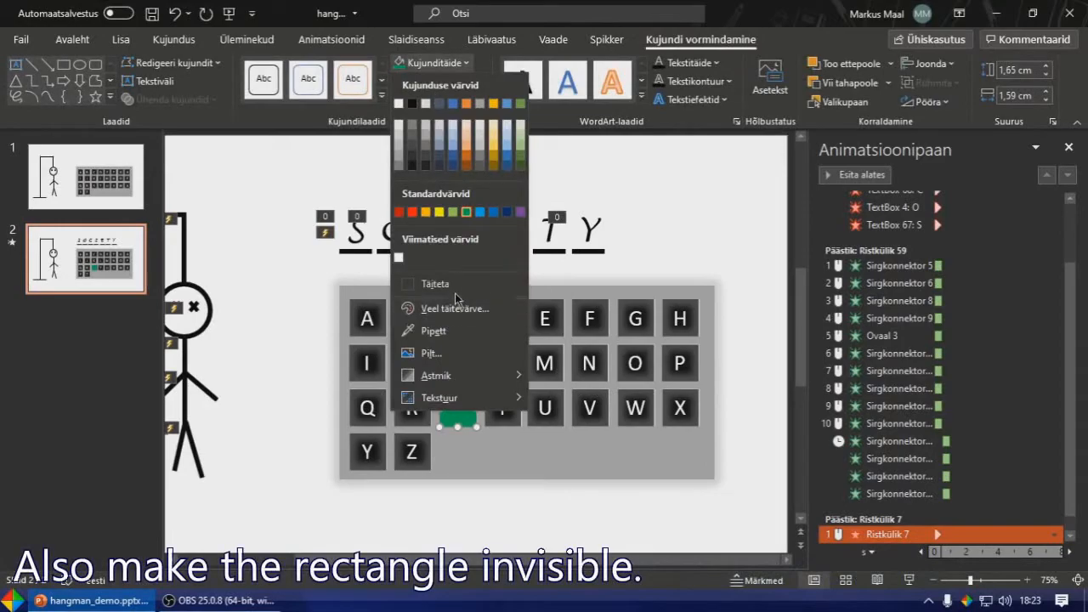
pyautogui.click(446, 304)
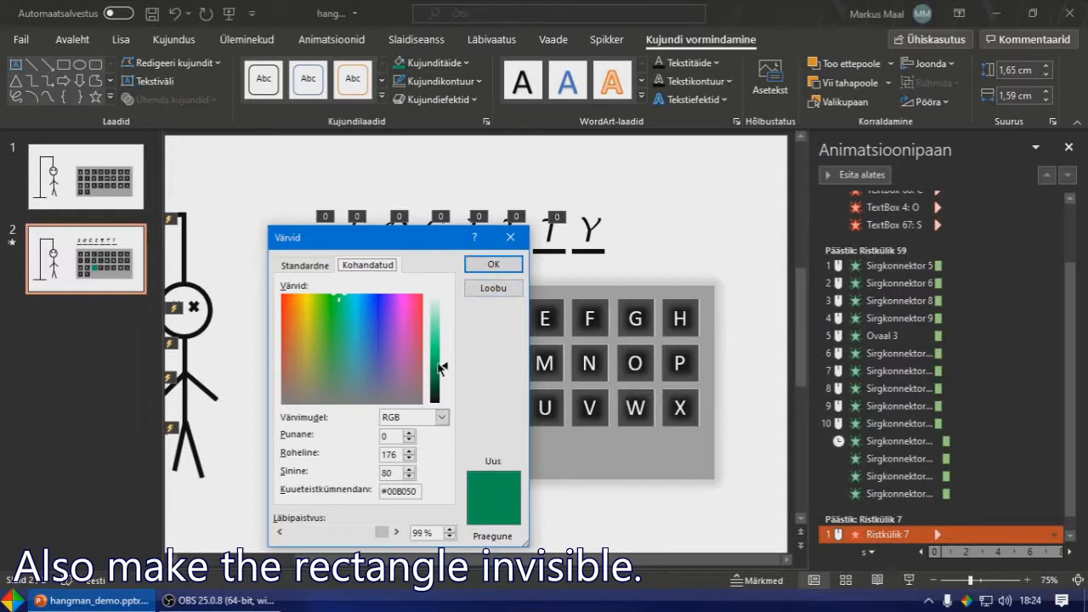
pyautogui.click(510, 264)
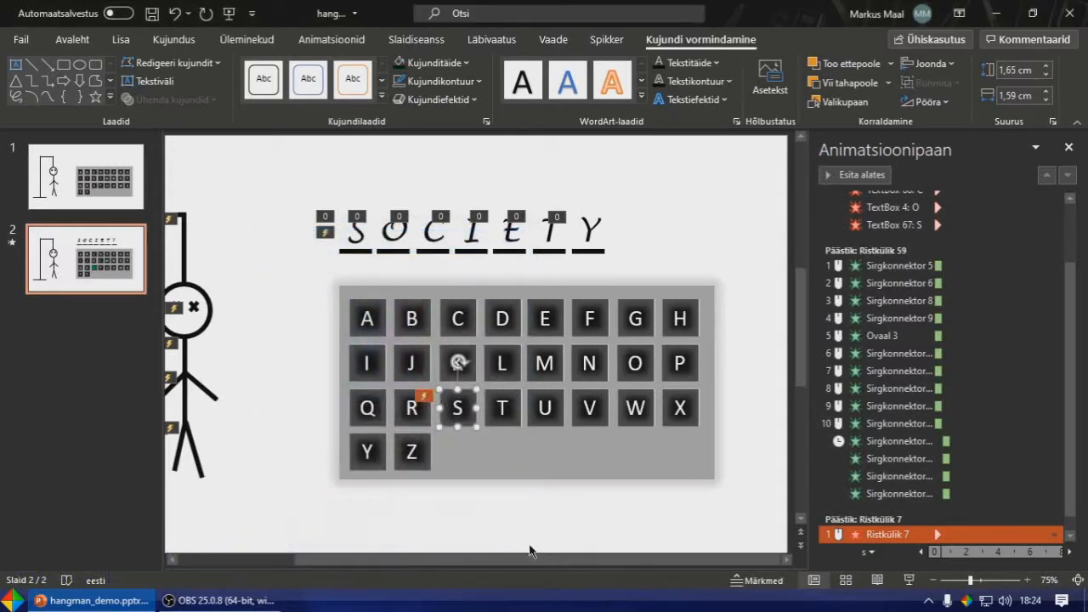
# Copy the transparent rectangle from the S key and place the copy exactly over the O key
pyautogui.click(501, 546)
pyautogui.click(465, 413)
pyautogui.hotkey('ctrl', 'c')
pyautogui.hotkey('ctrl', 'v')
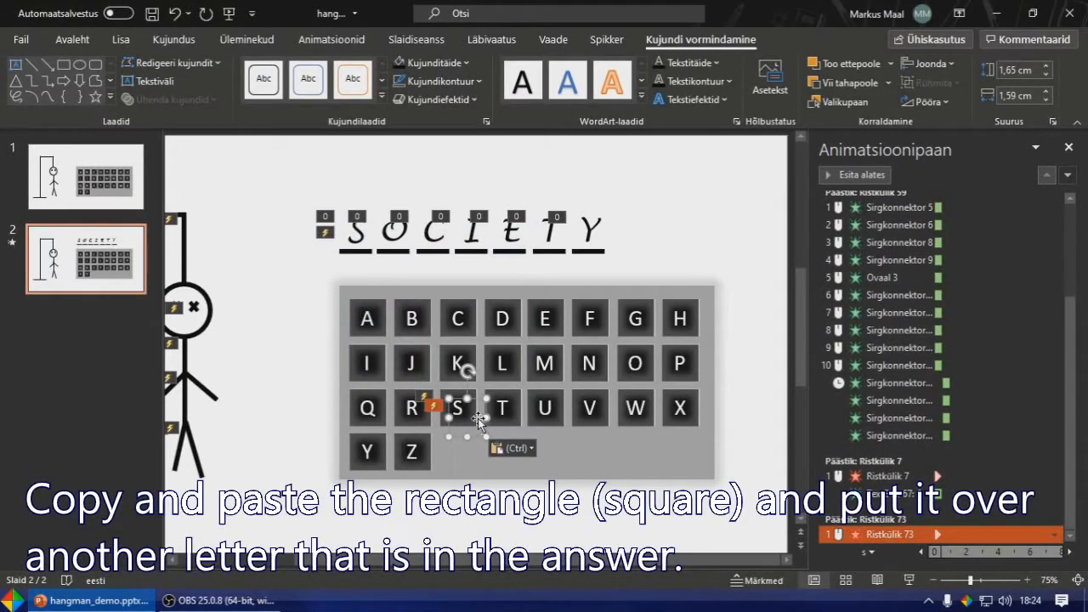
pyautogui.moveTo(467, 425); pyautogui.dragTo(516, 431)
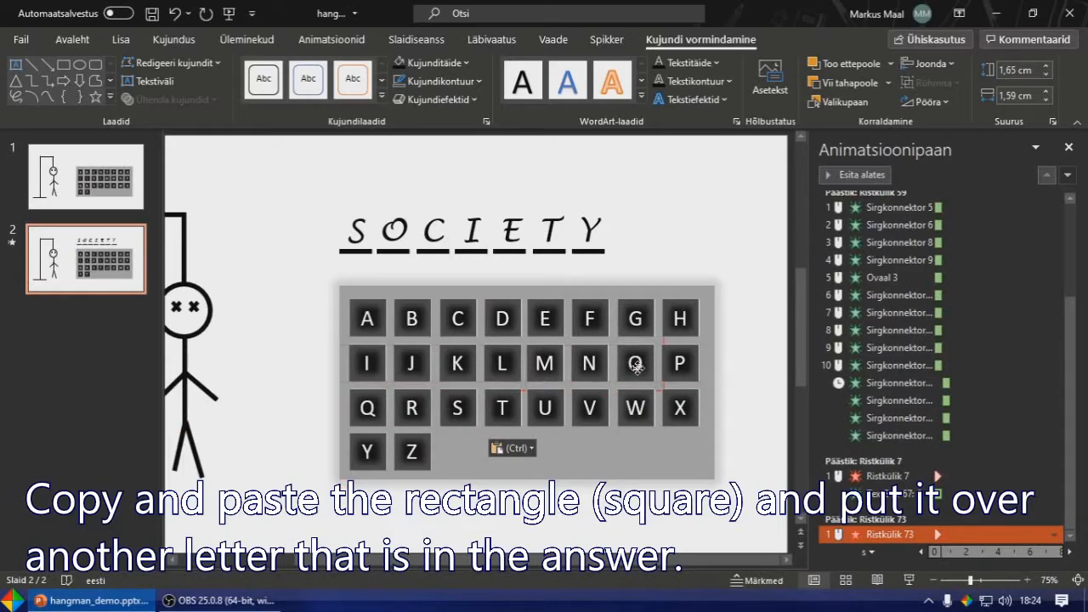
pyautogui.moveTo(637, 367); pyautogui.dragTo(639, 374)
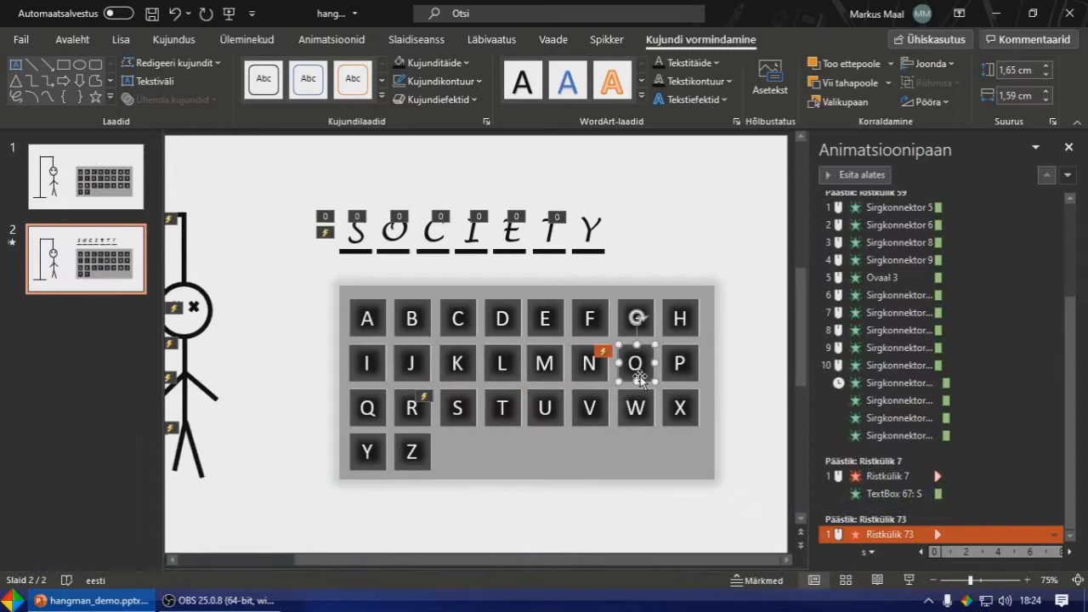
# Add a Fade entrance animation to the "O" in the answer and set it to start with previous
pyautogui.click(393, 234)
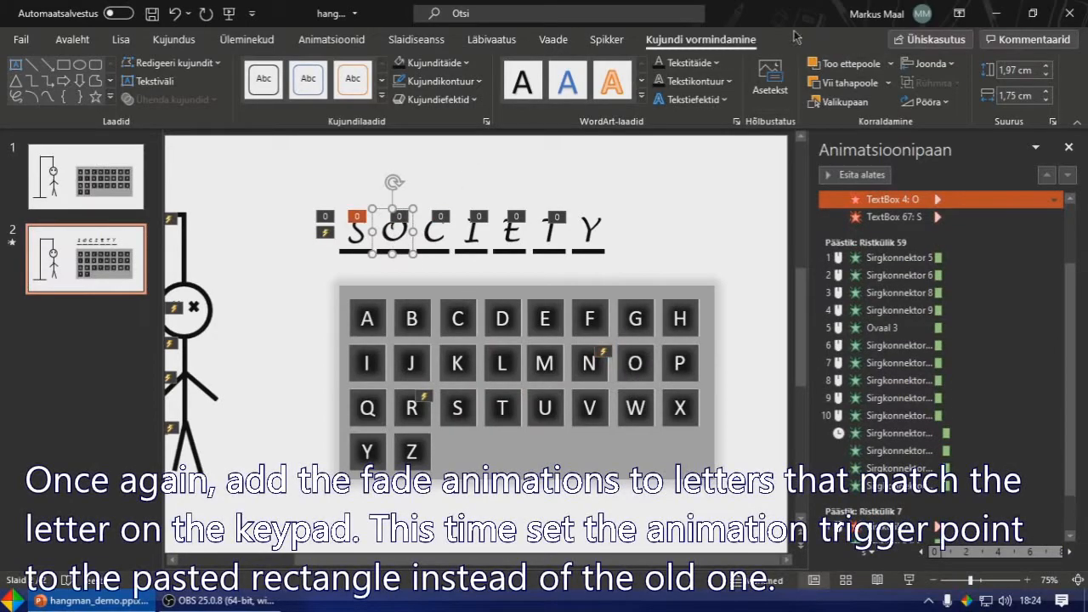
pyautogui.click(365, 40)
pyautogui.click(650, 79)
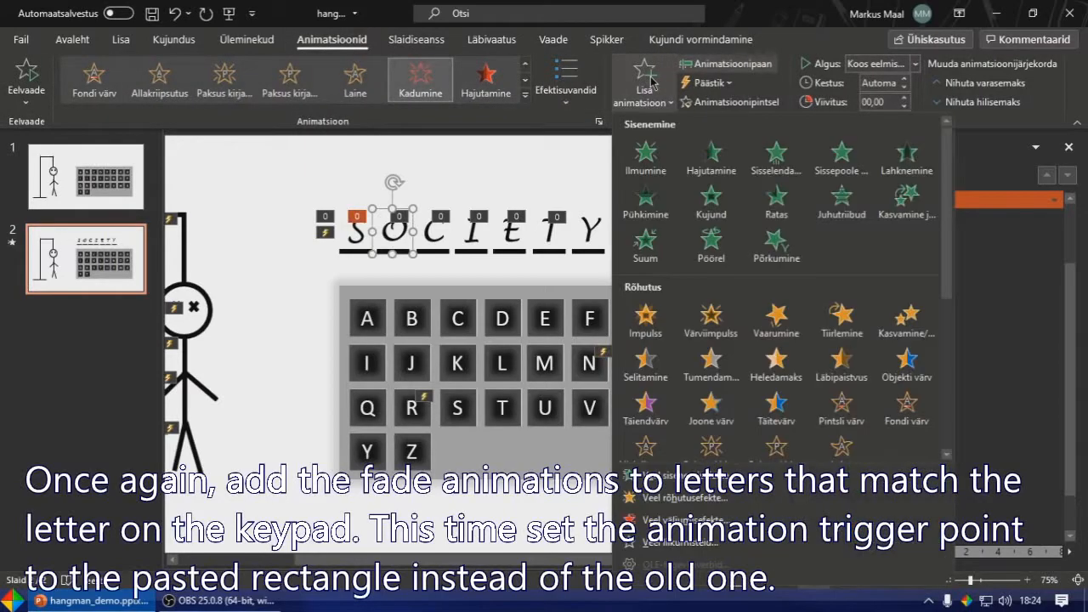
pyautogui.click(711, 155)
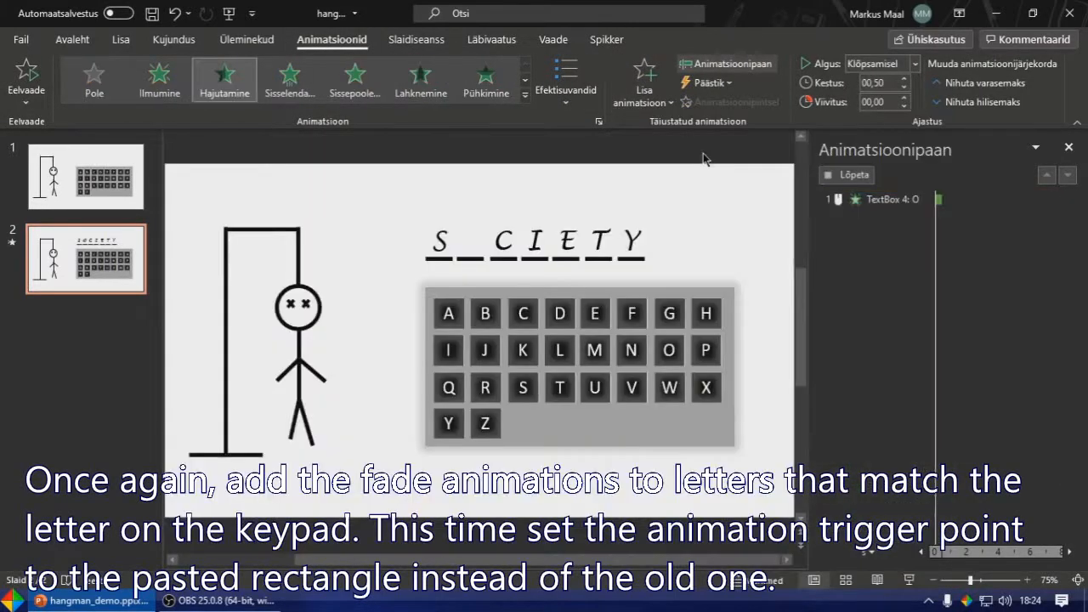
pyautogui.click(909, 64)
pyautogui.click(875, 99)
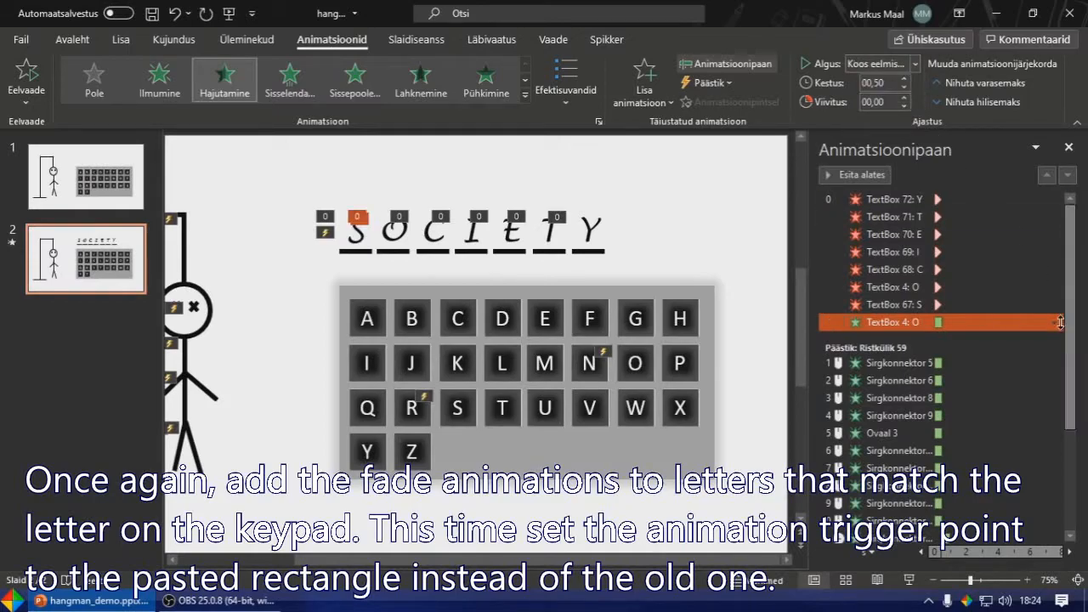
# Set the rectangle over the O key, "Ristkülik 73", as the trigger for the letter O's Fade animation
pyautogui.click(1054, 322)
pyautogui.click(999, 423)
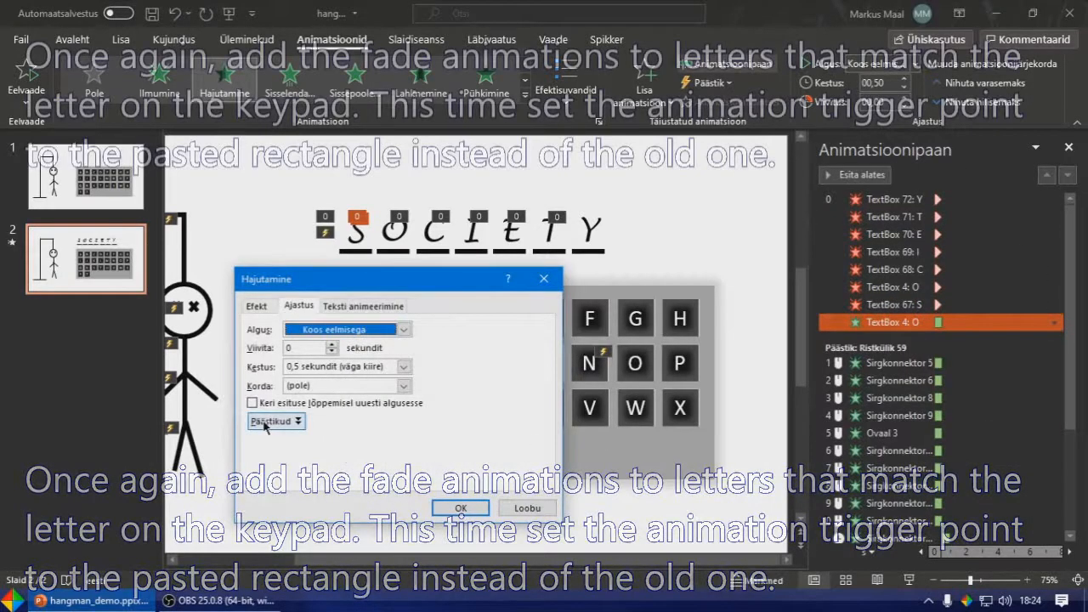
pyautogui.click(423, 459)
pyautogui.click(541, 457)
pyautogui.scroll(-8, 510, 501)
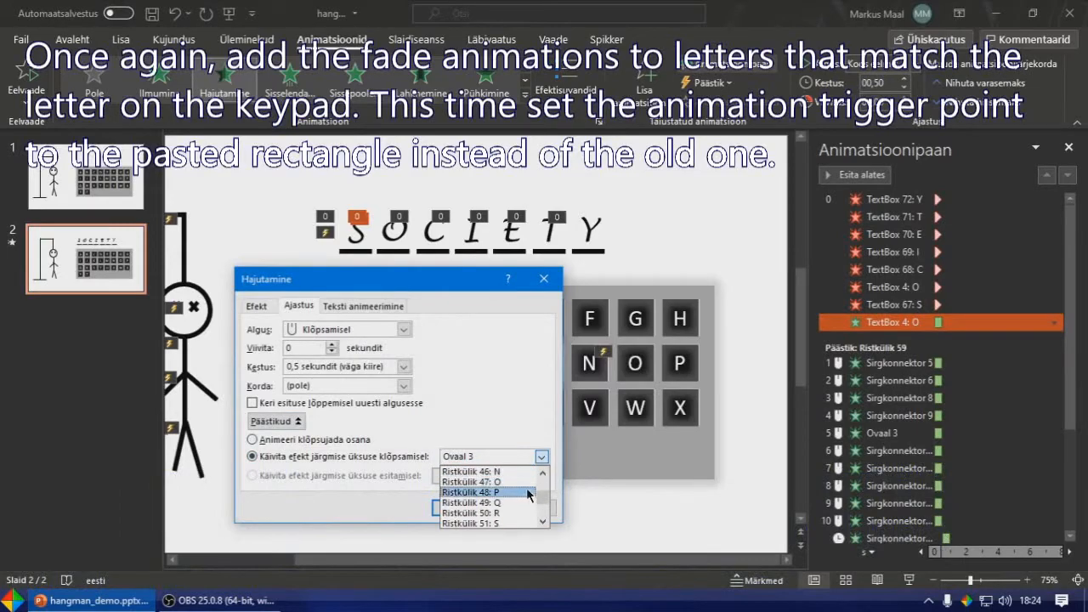
pyautogui.click(513, 524)
pyautogui.click(451, 507)
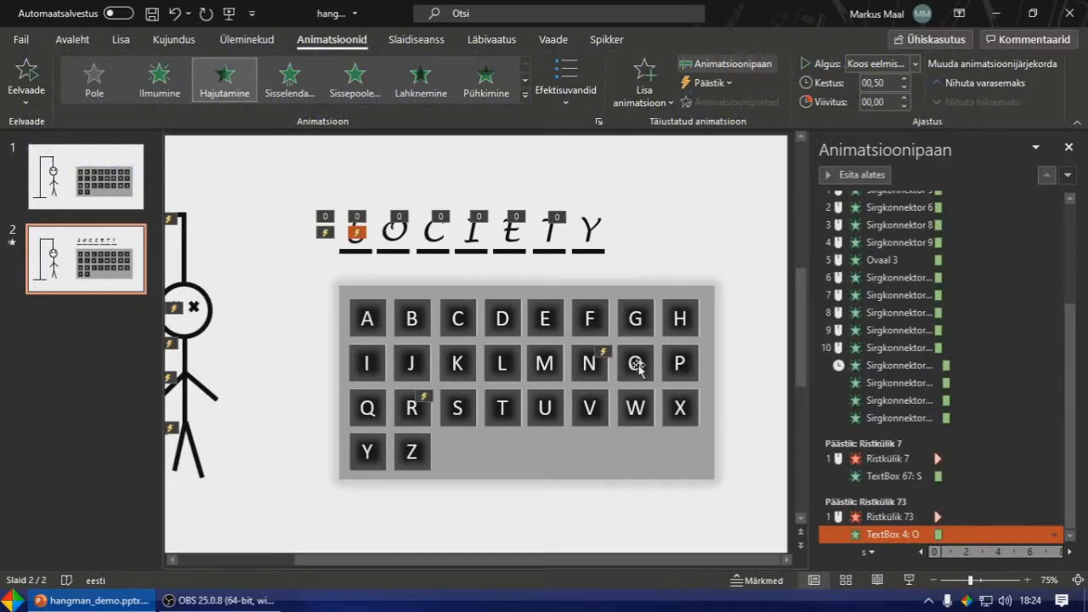
# Paste a transparent rectangle over the C key and give the answer letter "C" a Fade entrance triggered by that rectangle
pyautogui.hotkey('ctrl', 'v')
pyautogui.click(433, 229)
pyautogui.click(645, 85)
pyautogui.click(709, 178)
pyautogui.scroll(-5, 931, 206)
# Paste a transparent rectangle over the I key and add a Fade entrance starting with previous to the answer letter "I"
pyautogui.hotkey('ctrl', 'v')
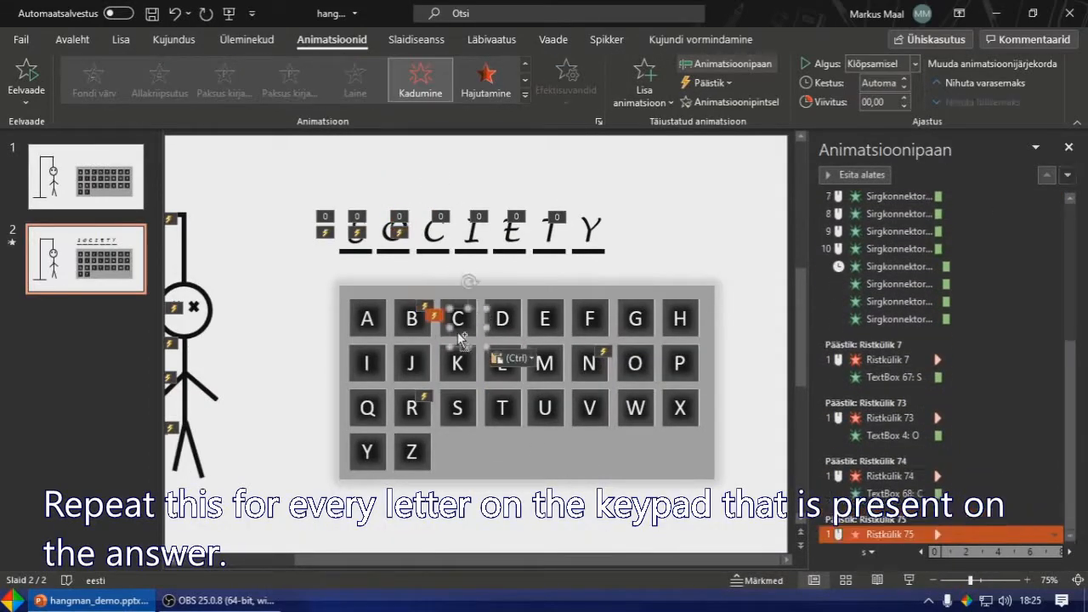
pyautogui.click(367, 364)
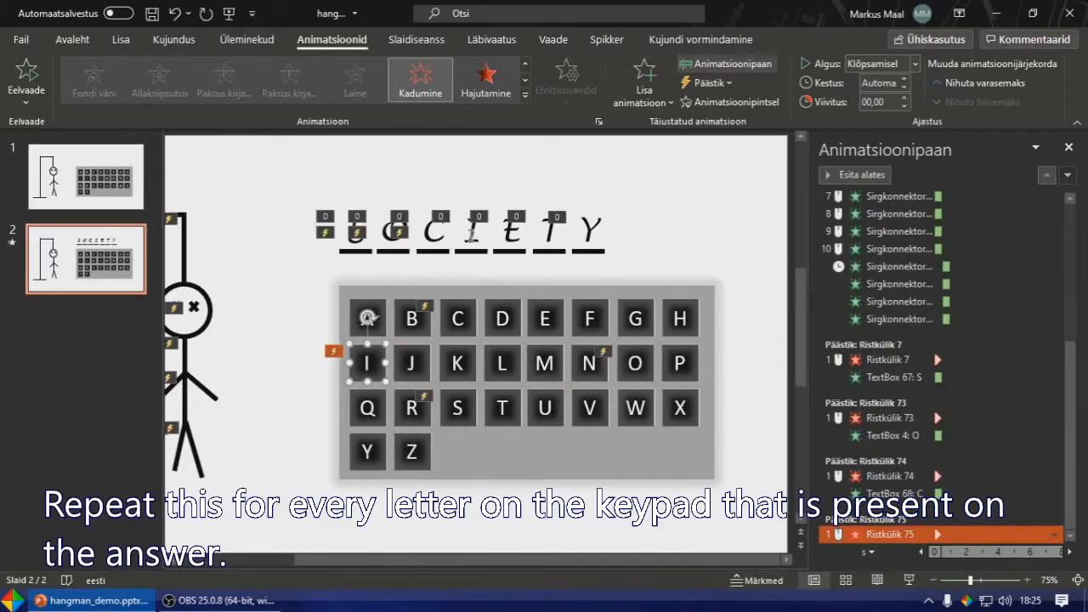
pyautogui.click(472, 236)
pyautogui.click(644, 88)
pyautogui.scroll(-3, 789, 328)
pyautogui.scroll(3, 789, 328)
pyautogui.click(709, 148)
pyautogui.click(1054, 323)
pyautogui.click(993, 359)
pyautogui.click(1054, 323)
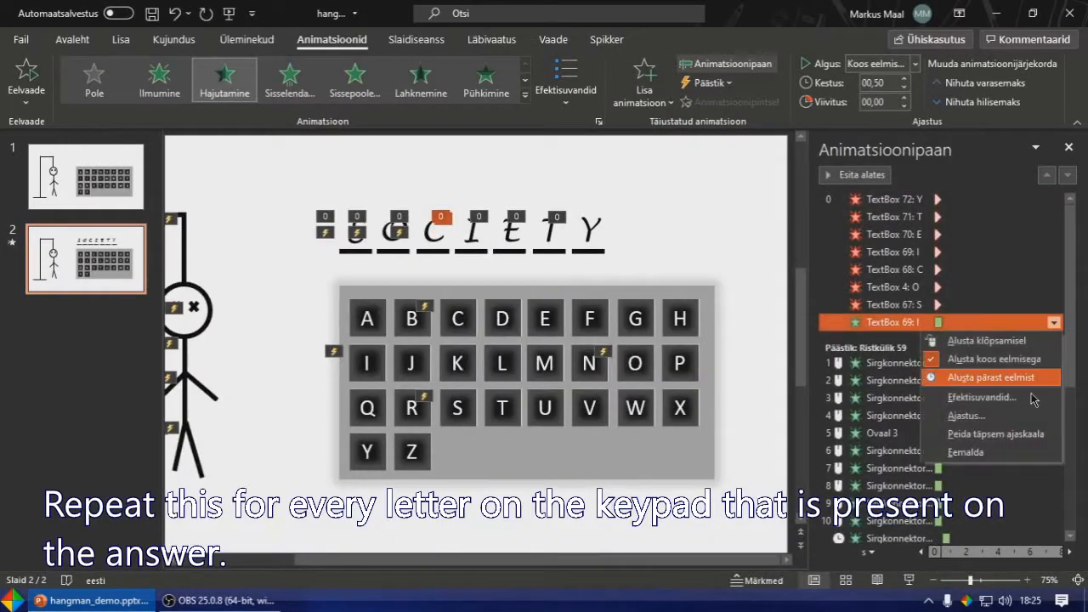
# Set the rectangle over the I key, "Ristkülik 75", as the trigger for the letter I's Fade animation
pyautogui.click(1011, 415)
pyautogui.click(276, 420)
pyautogui.click(340, 456)
pyautogui.click(544, 456)
pyautogui.scroll(-10, 493, 497)
pyautogui.click(480, 509)
pyautogui.click(463, 517)
# Check which animations belong to the rectangles over the C and I keys, moving the C key's rectangle aside and restoring it
pyautogui.click(469, 329)
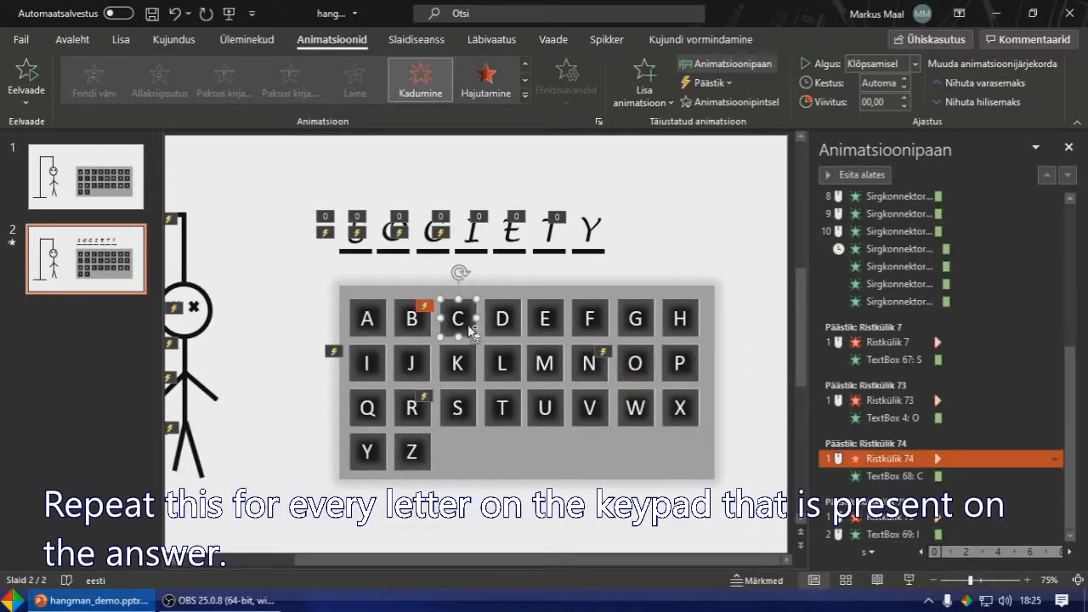
pyautogui.click(909, 535)
pyautogui.moveTo(457, 317); pyautogui.dragTo(520, 333)
pyautogui.click(451, 316)
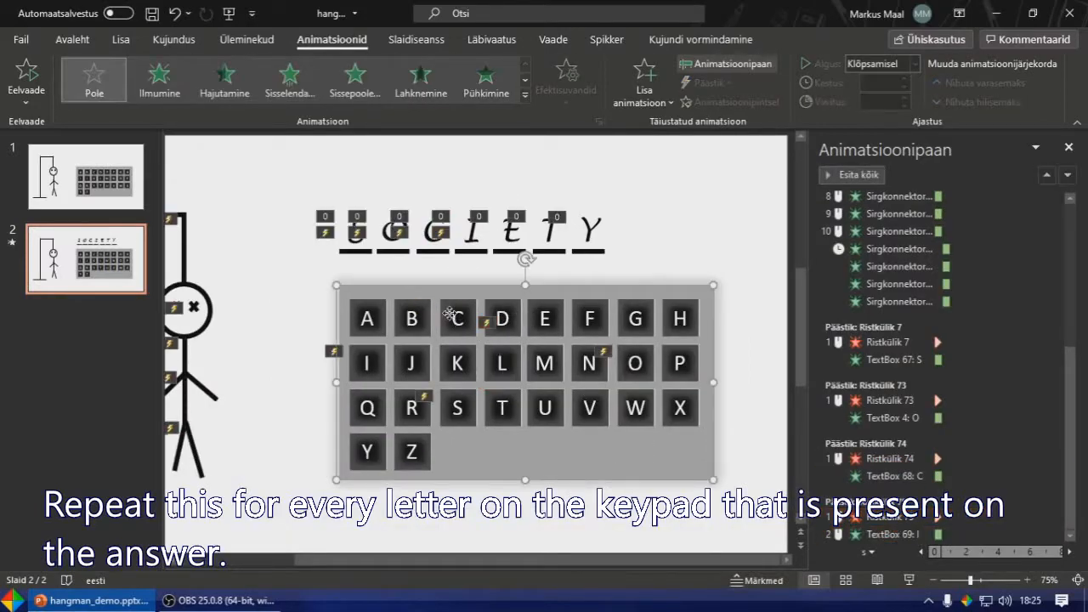
pyautogui.click(451, 316)
pyautogui.click(875, 519)
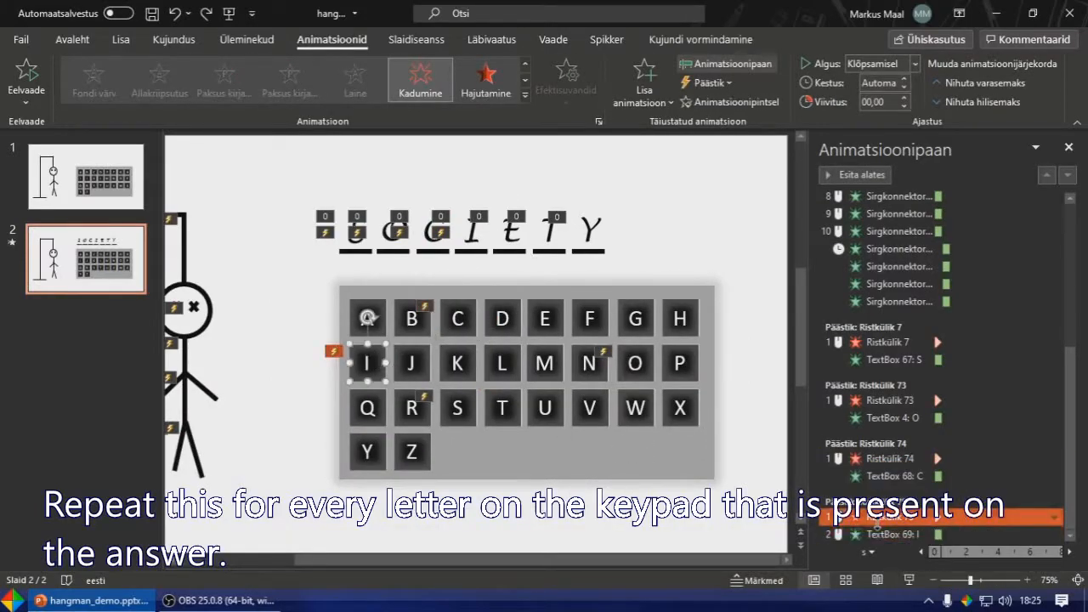
# Paste a transparent rectangle over the E key and give the answer letter "E" a with-previous Fade entrance triggered by that rectangle
pyautogui.click(550, 320)
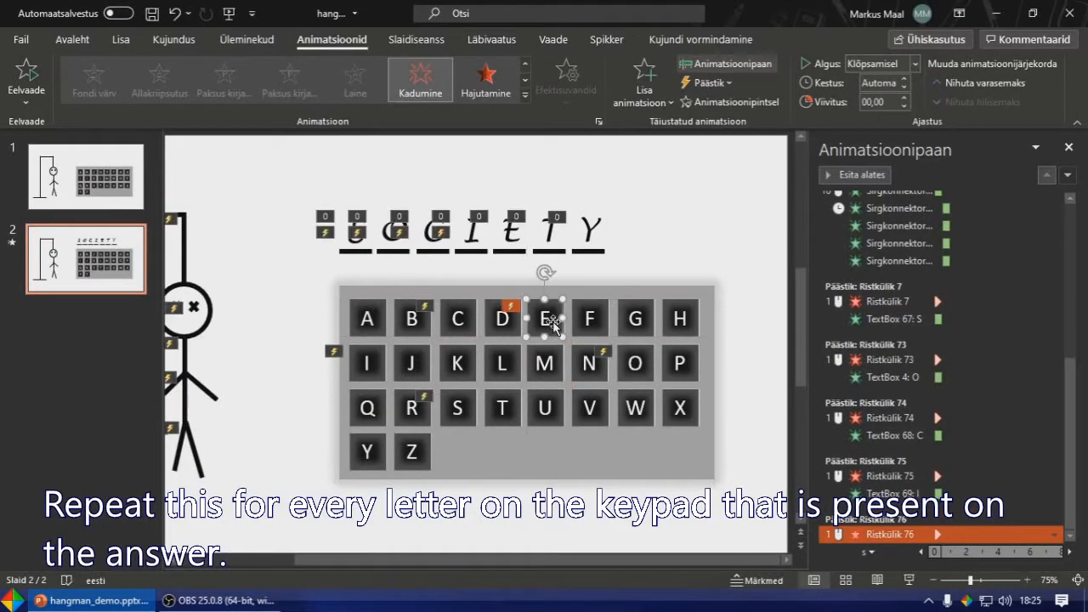
pyautogui.click(516, 231)
pyautogui.click(646, 85)
pyautogui.click(711, 159)
pyautogui.click(853, 68)
pyautogui.click(888, 102)
pyautogui.click(626, 534)
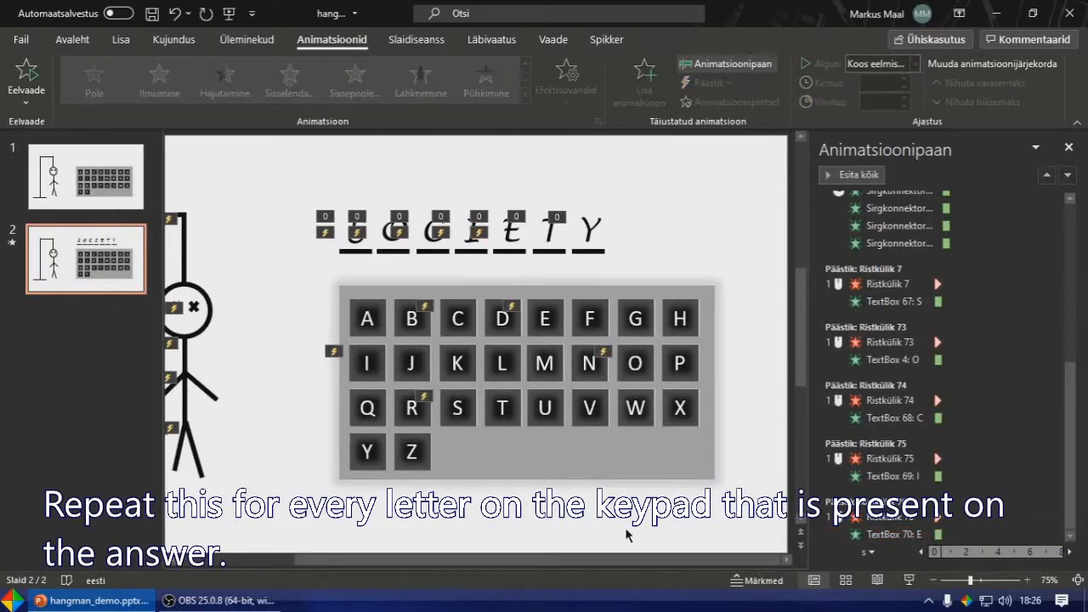
# Paste a transparent rectangle over the T key and make it trigger a with-previous Fade entrance on the answer letter "T"
pyautogui.hotkey('ctrl', 'v')
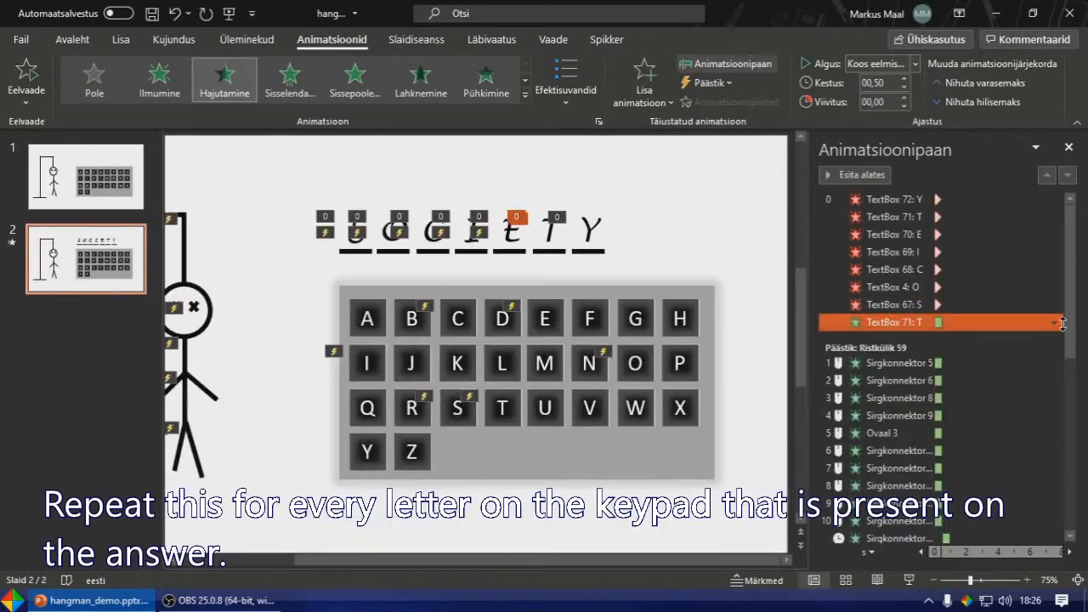
pyautogui.click(705, 83)
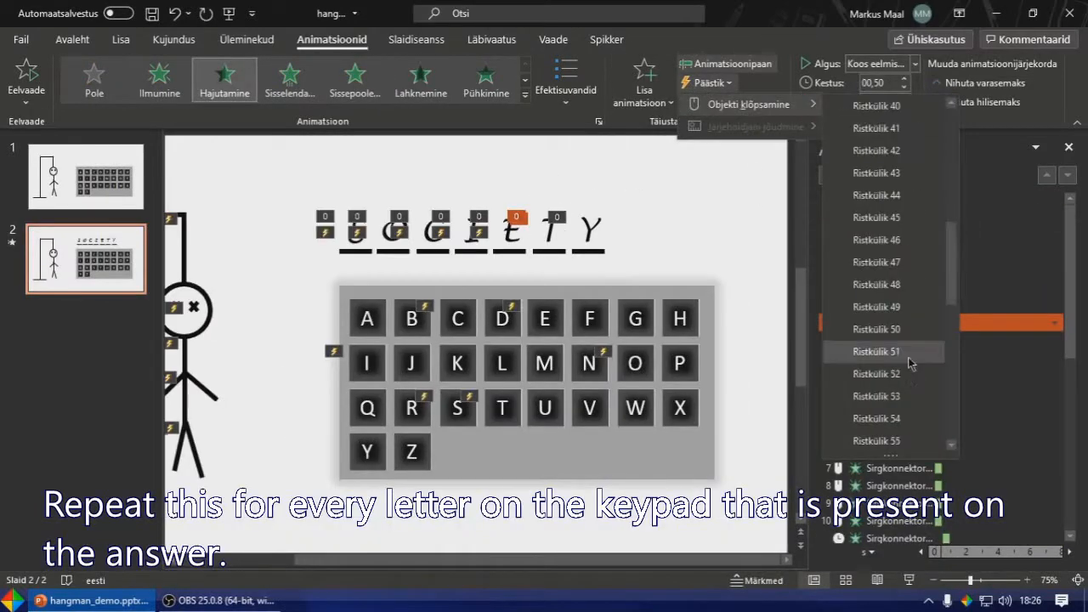
pyautogui.click(858, 340)
# Paste a transparent rectangle over the Y key and make it trigger a with-previous Fade entrance on the answer letter "Y"
pyautogui.hotkey('ctrl', 'v')
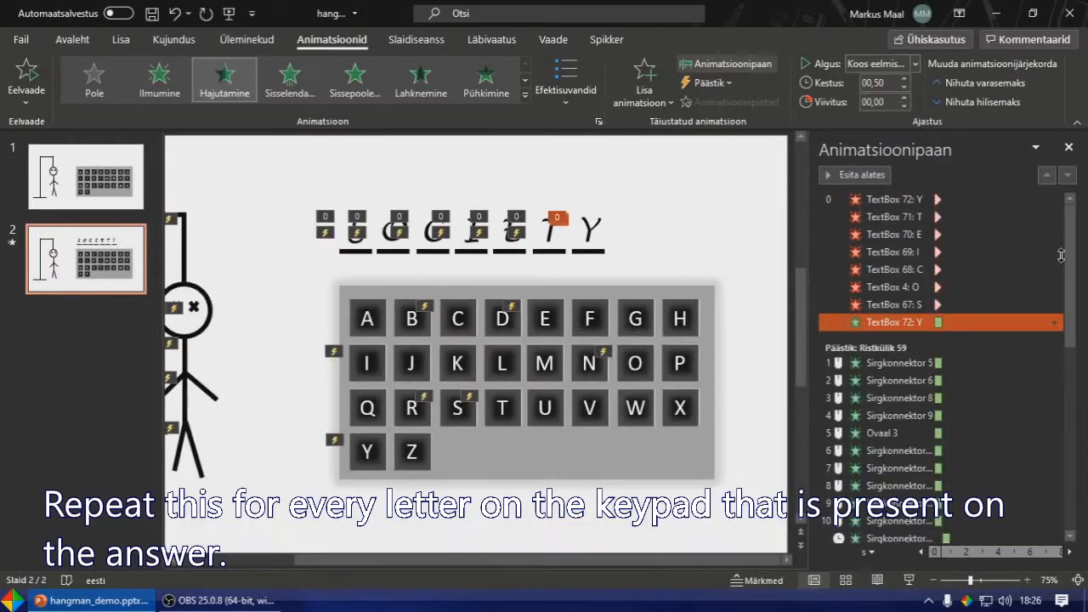
pyautogui.click(705, 82)
pyautogui.click(889, 331)
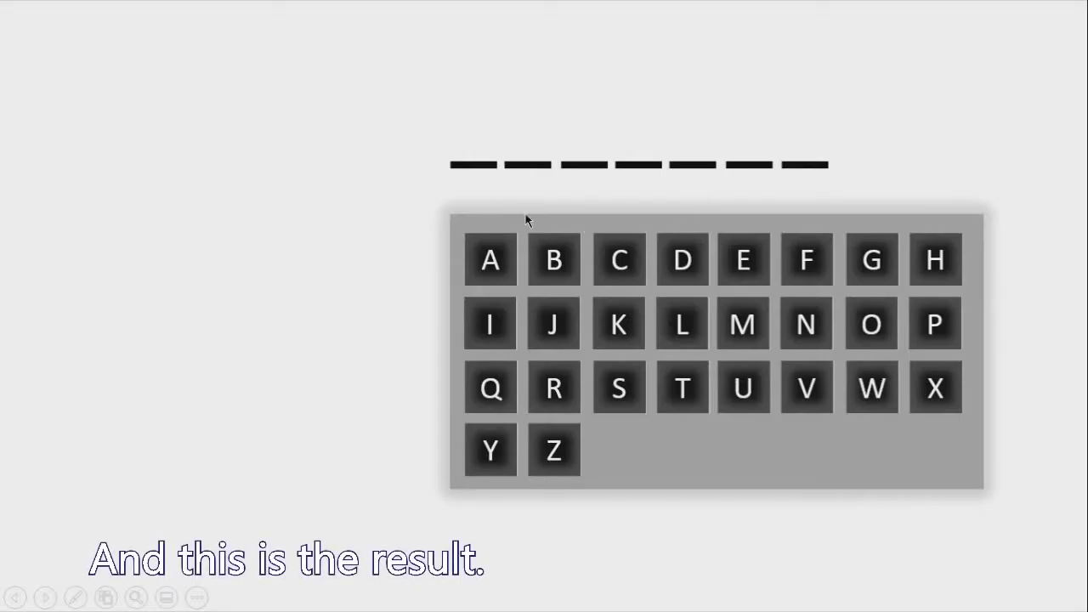
# Test the game in the slide show by choosing correct and wrong keypad letters such as B, D, G, H and M, and exit
pyautogui.click(559, 263)
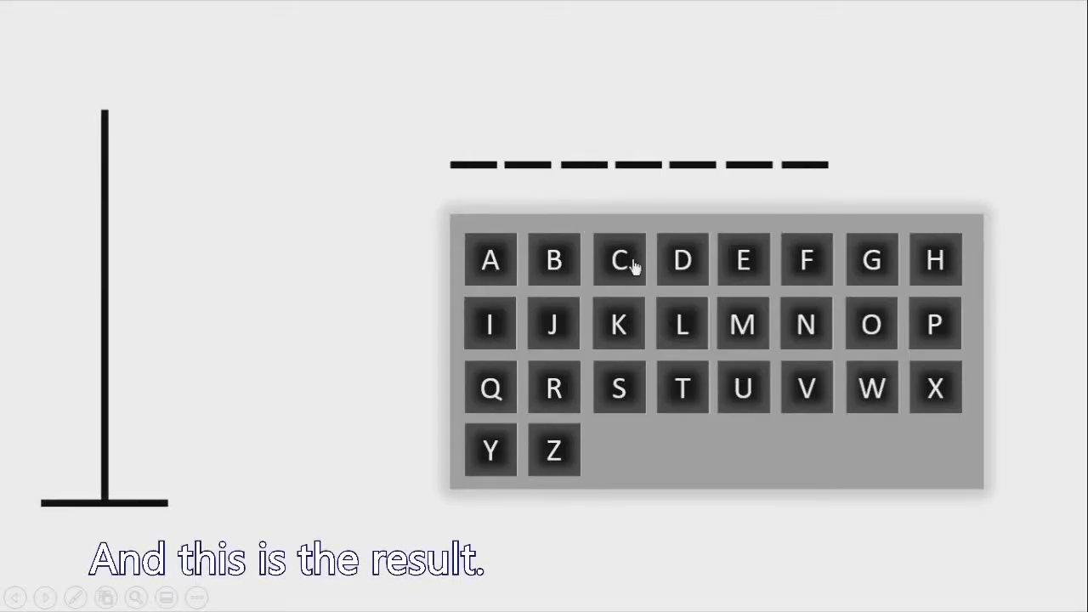
pyautogui.click(702, 267)
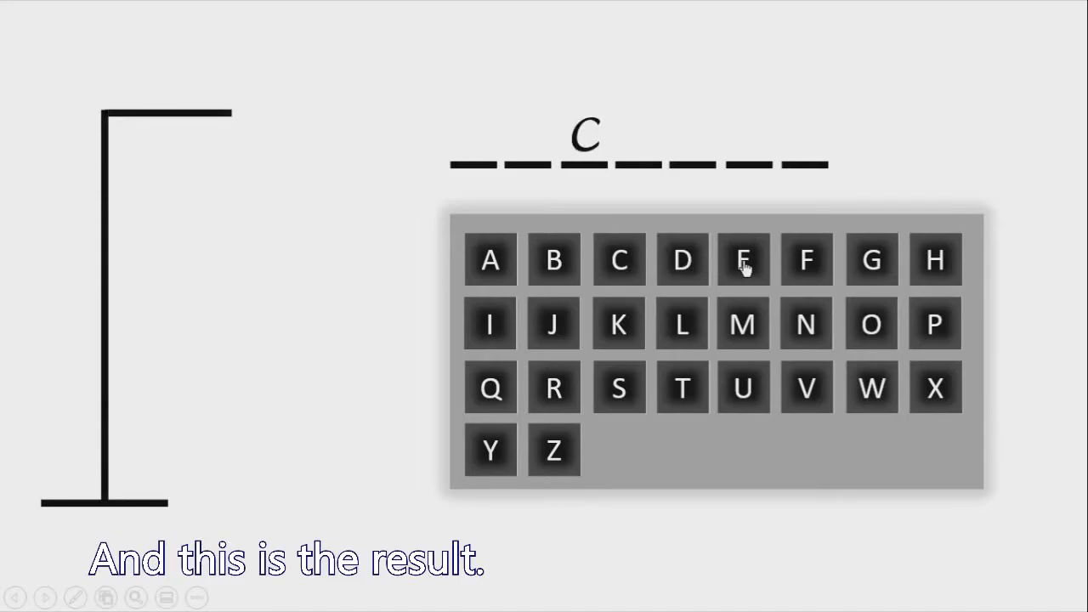
pyautogui.click(869, 266)
pyautogui.click(930, 266)
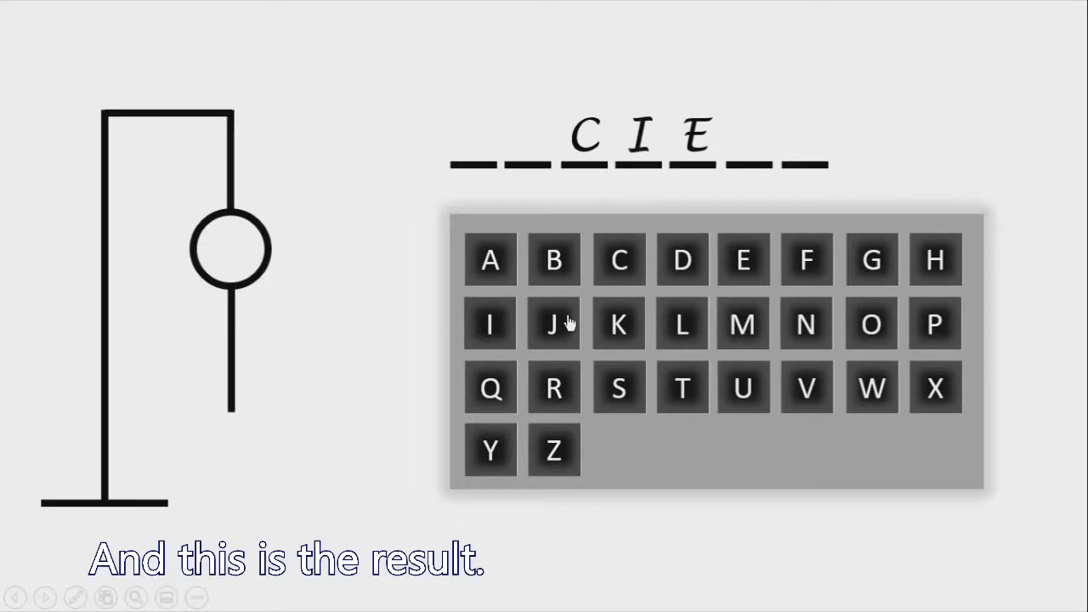
pyautogui.click(716, 323)
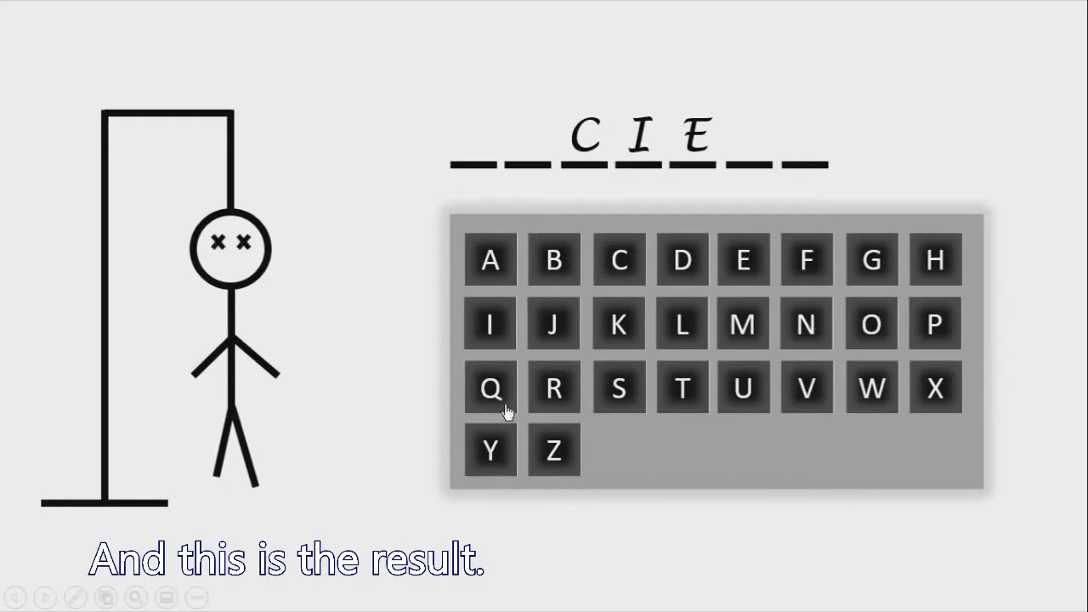
pyautogui.press('Escape')
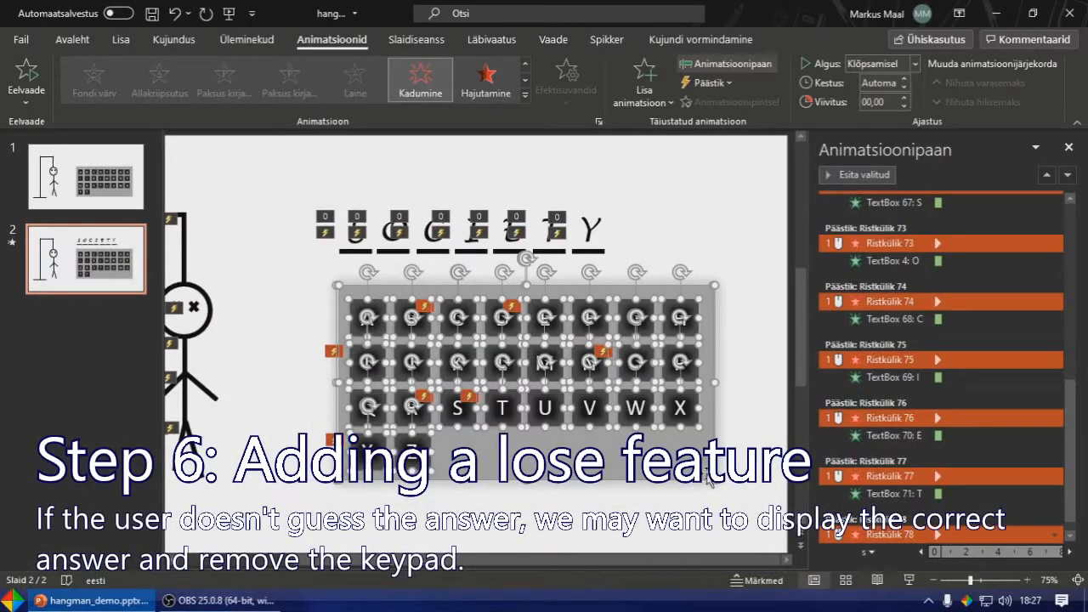
# Add a Fade exit animation to the entire keypad, including its background, keys and transparent rectangles
pyautogui.click(646, 95)
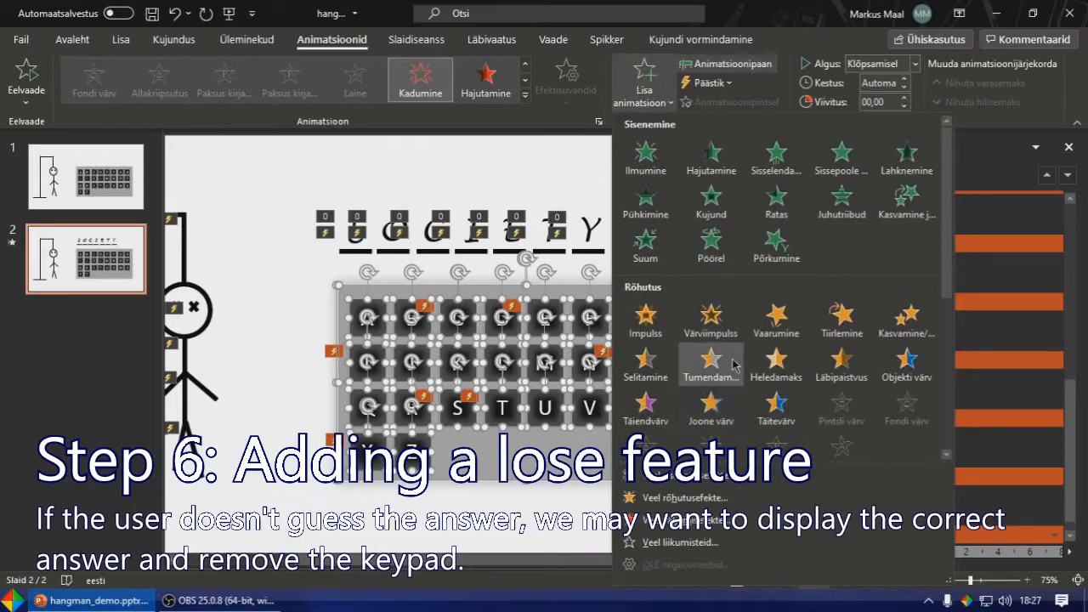
pyautogui.scroll(-3, 714, 361)
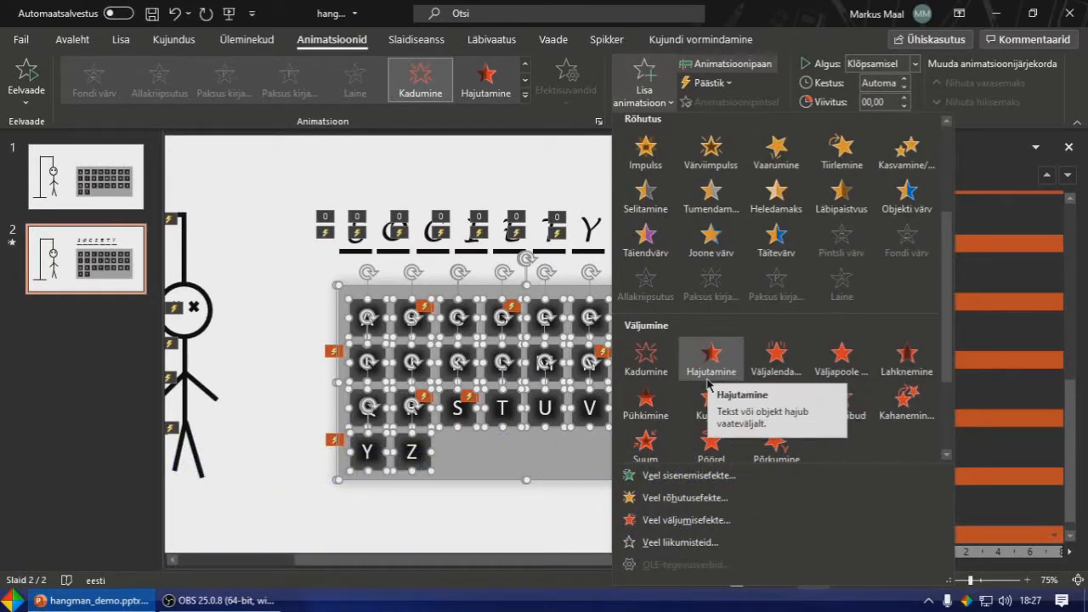
pyautogui.click(697, 374)
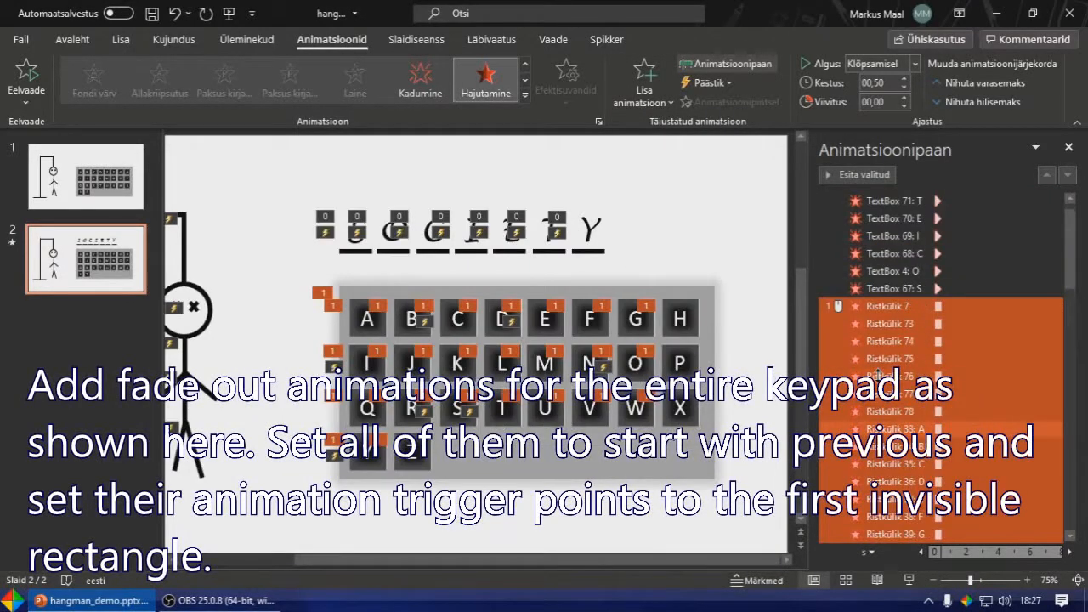
# Set all of the keypad's Fade exit animations to start with previous
pyautogui.scroll(-10, 878, 427)
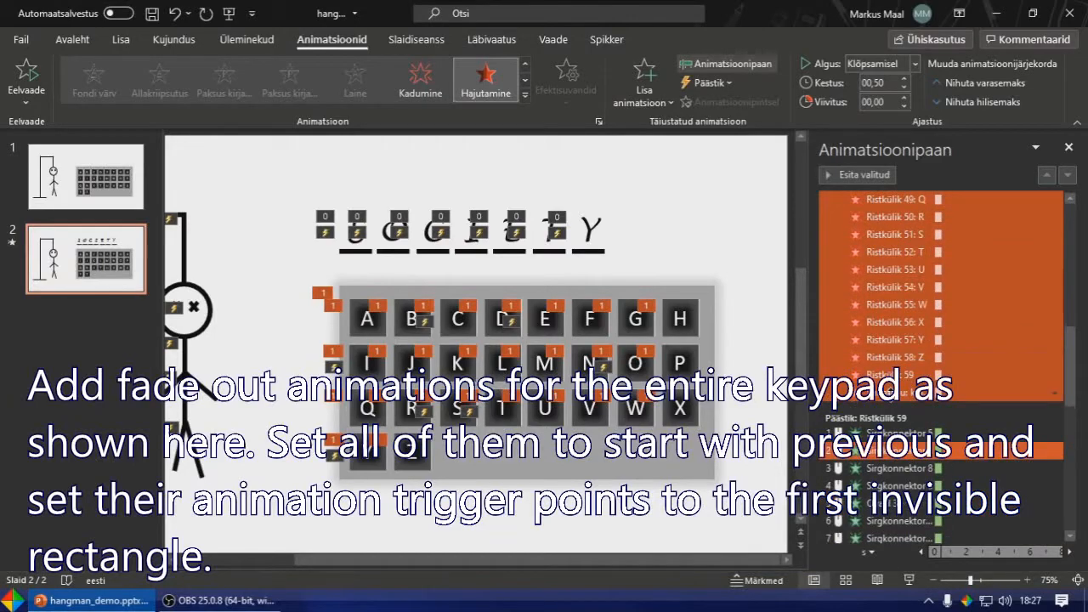
pyautogui.scroll(-8, 891, 394)
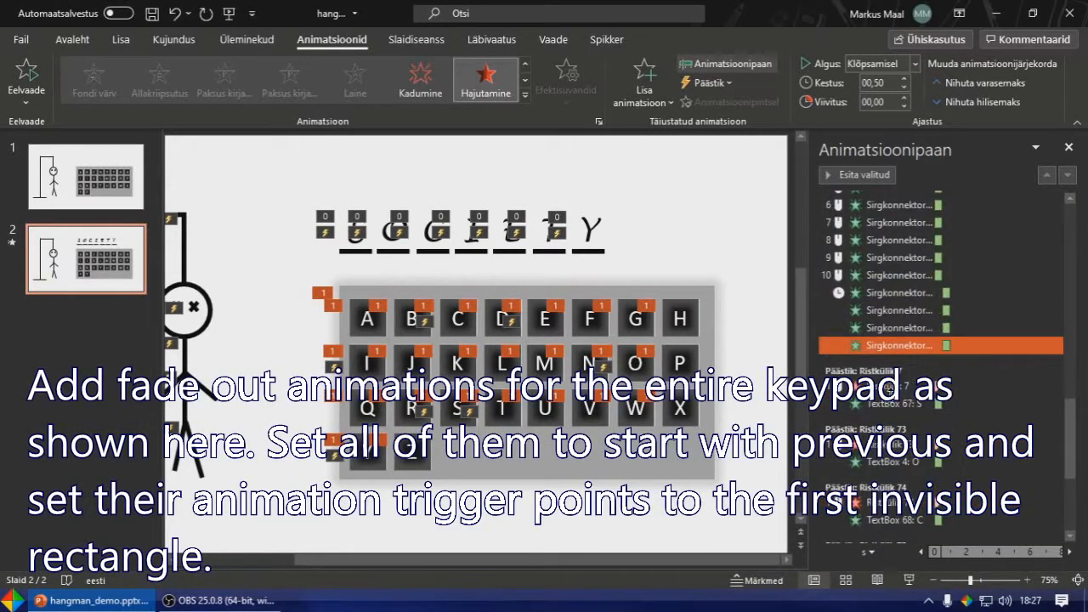
pyautogui.scroll(13, 890, 394)
pyautogui.scroll(2, 891, 392)
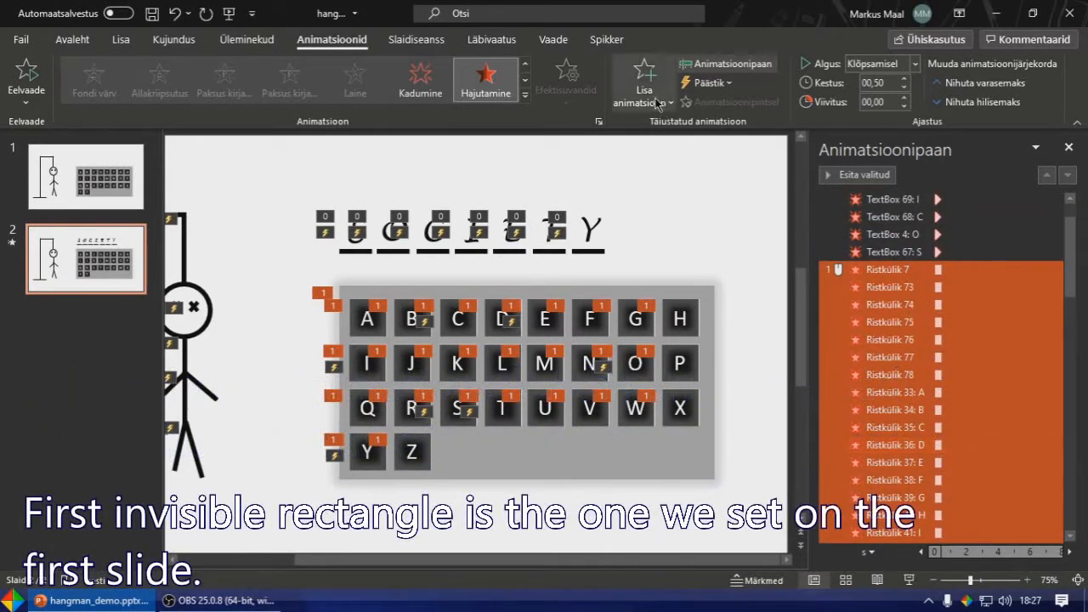
pyautogui.click(880, 63)
pyautogui.click(875, 99)
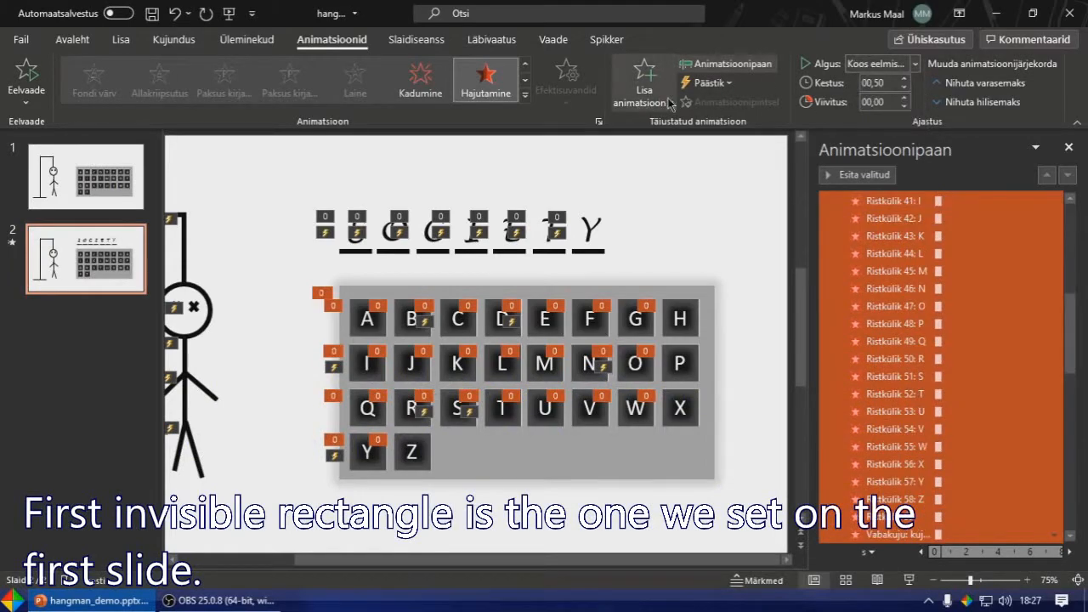
# Move the keypad's Fade exit animations under the "Ristkülik 59" trigger, directly after the last hangman line animation
pyautogui.scroll(-5, 913, 331)
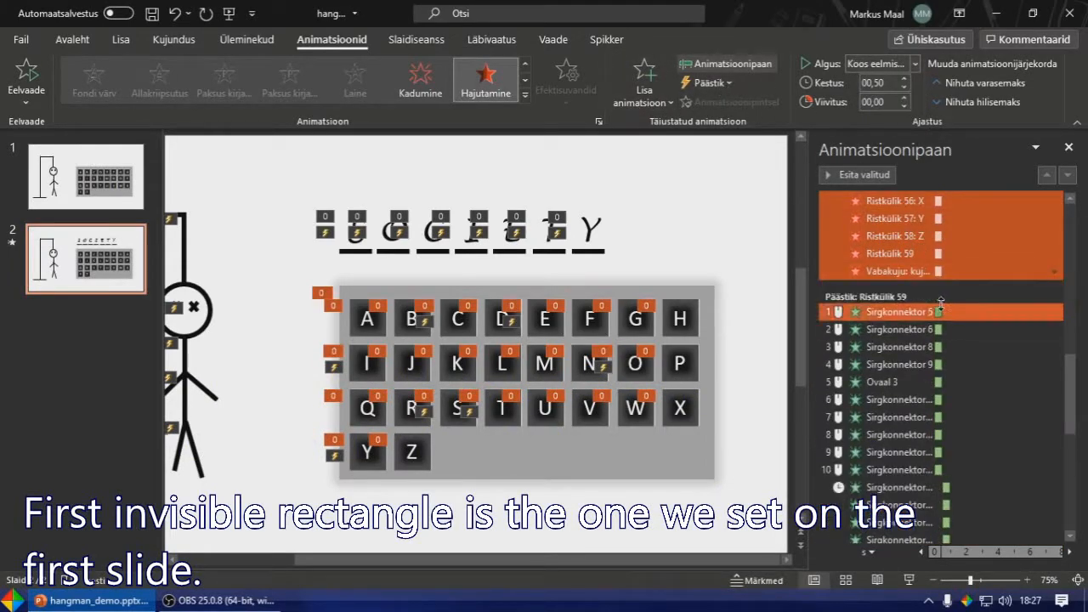
pyautogui.scroll(-1, 911, 475)
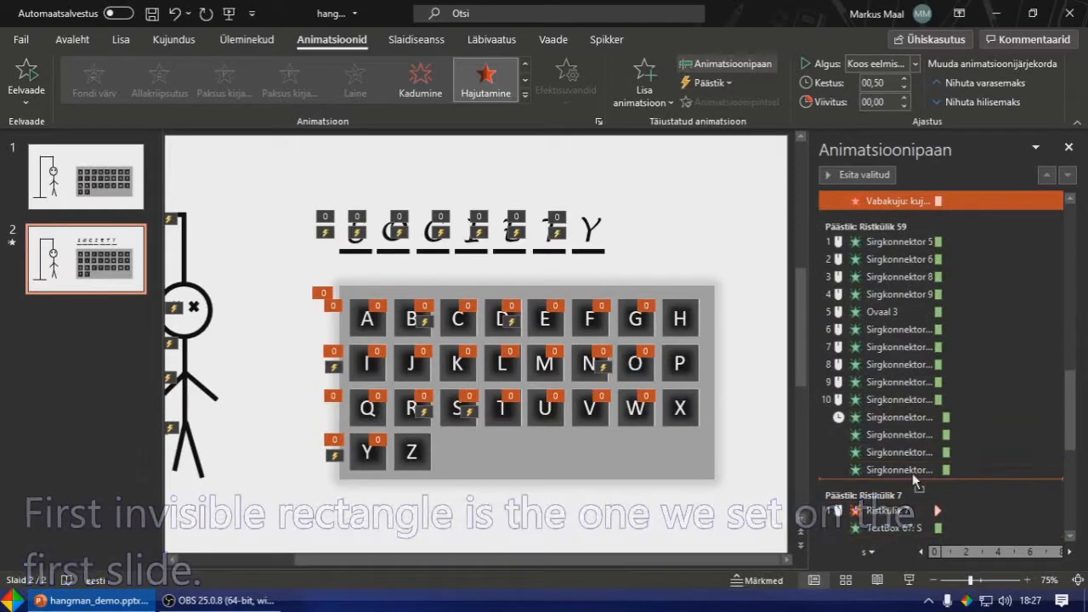
pyautogui.scroll(10, 912, 473)
pyautogui.scroll(5, 909, 442)
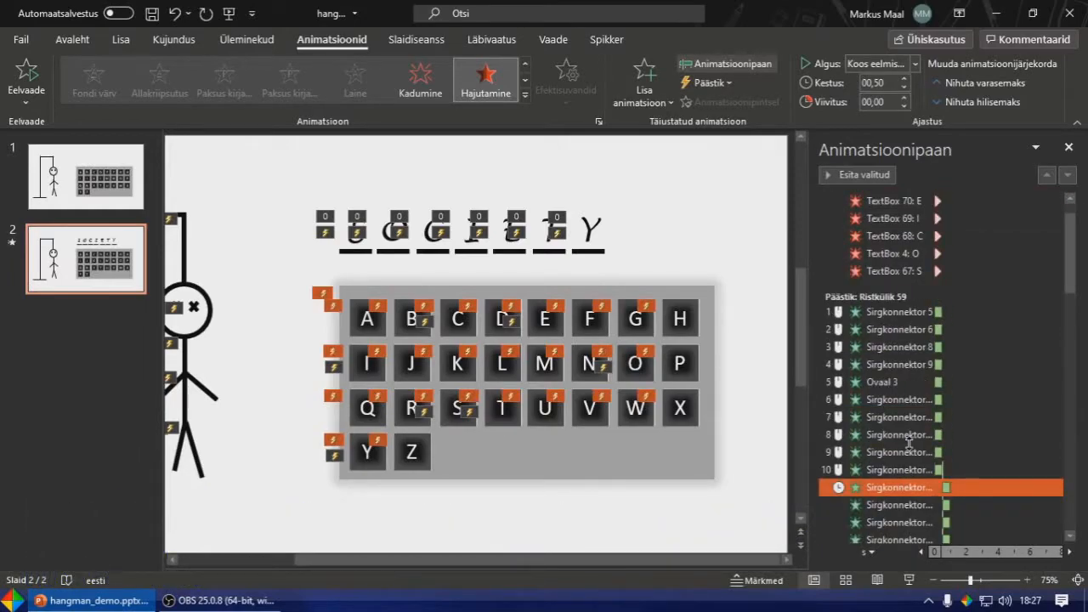
pyautogui.click(685, 544)
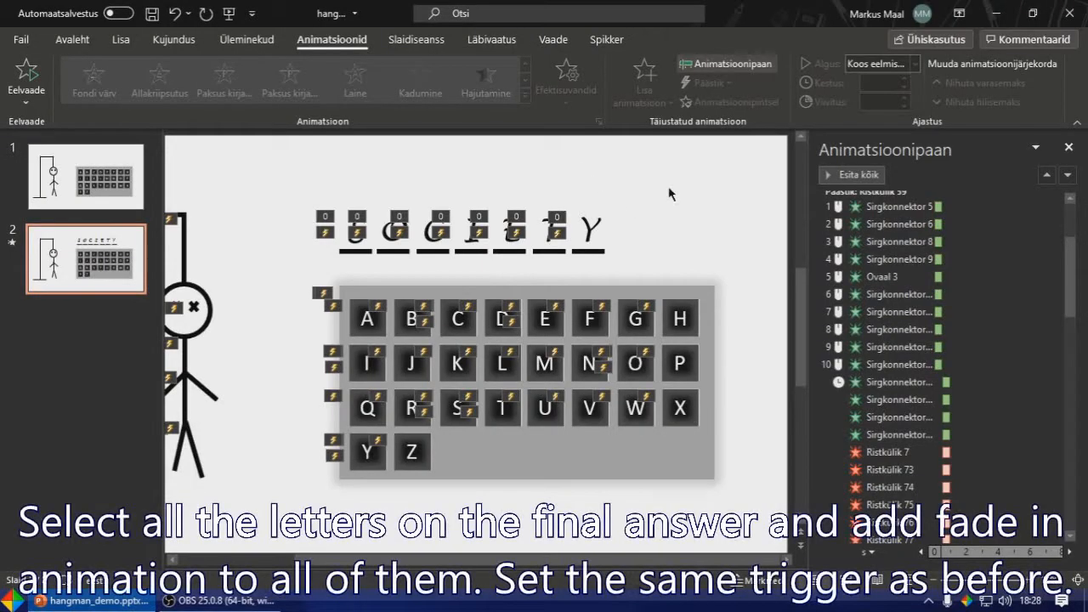
# Select all seven letters of the answer "SOCIETY" together and add another Fade entrance animation to them
pyautogui.moveTo(669, 185); pyautogui.dragTo(294, 254)
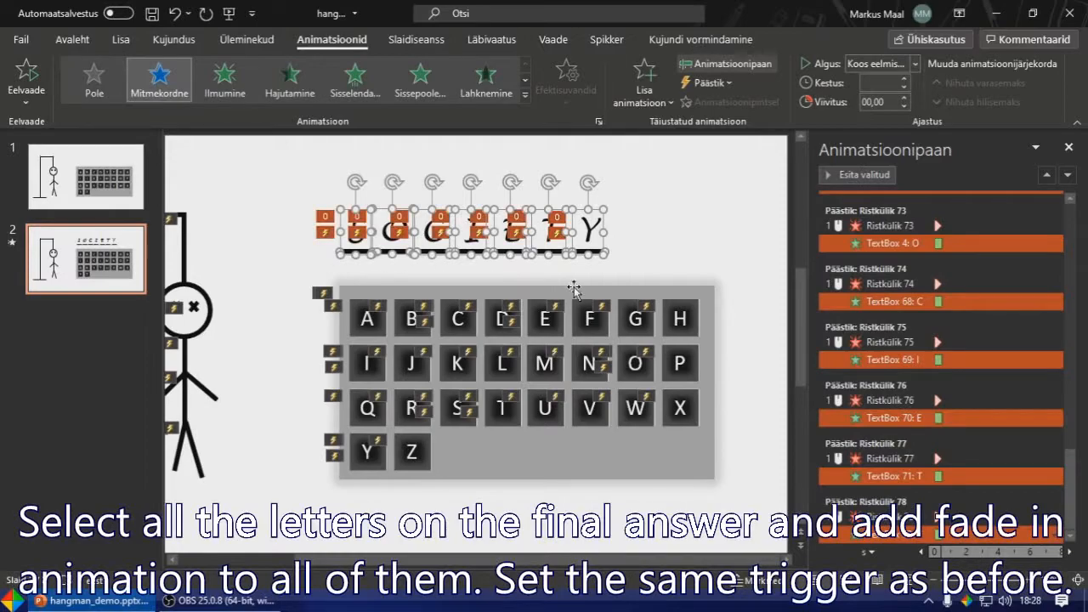
pyautogui.click(580, 233)
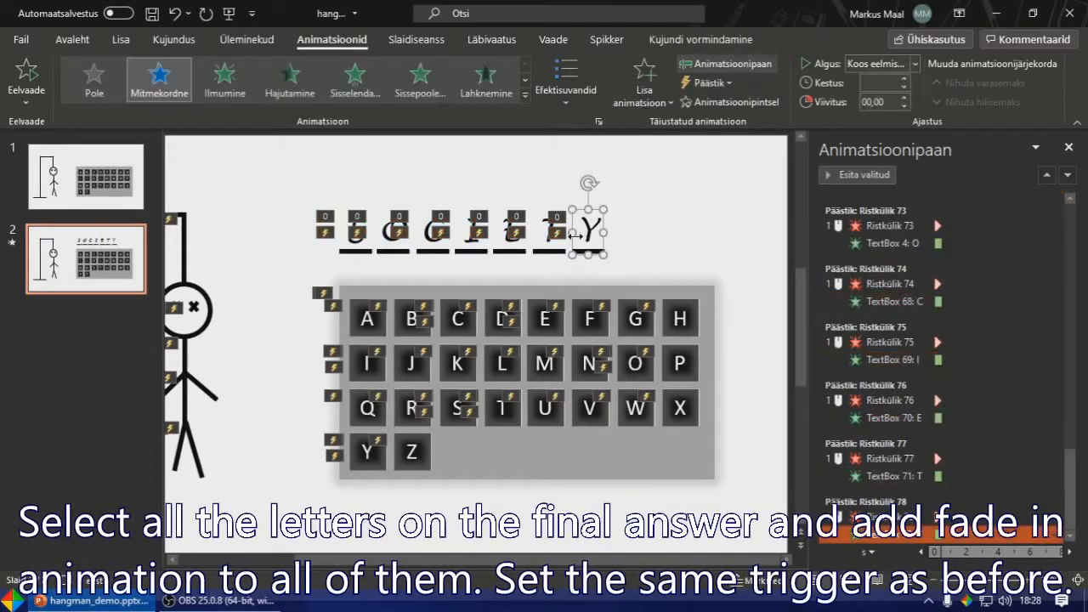
pyautogui.keyDown('shift'); pyautogui.click(551, 243); pyautogui.keyUp('shift')
pyautogui.keyDown('ctrl'); pyautogui.click(506, 240); pyautogui.keyUp('ctrl')
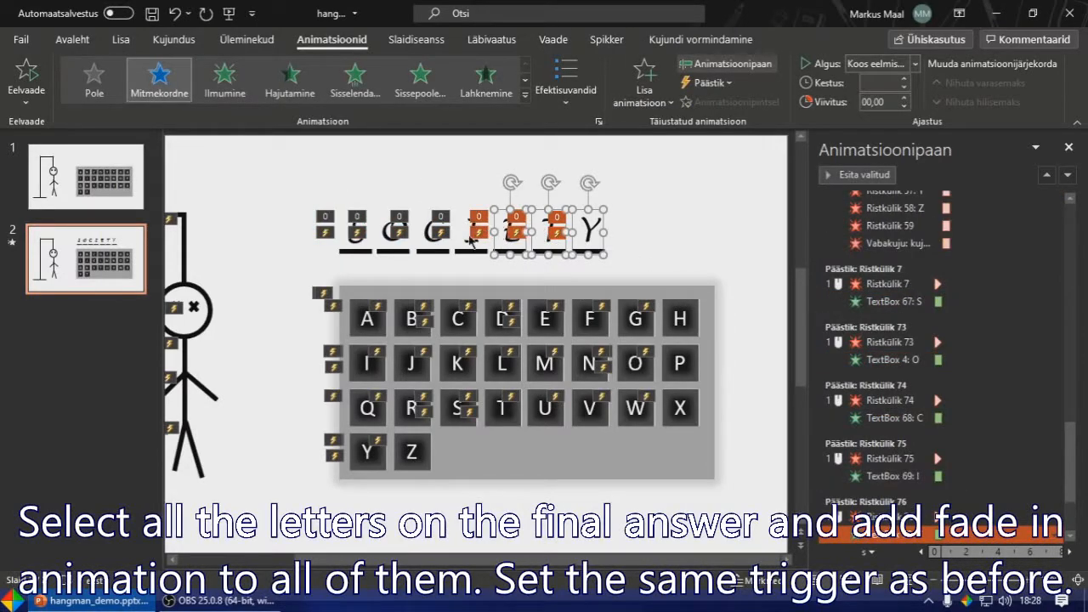
pyautogui.keyDown('ctrl'); pyautogui.click(470, 238); pyautogui.keyUp('ctrl')
pyautogui.keyDown('ctrl'); pyautogui.click(432, 238); pyautogui.keyUp('ctrl')
pyautogui.keyDown('ctrl'); pyautogui.click(382, 239); pyautogui.keyUp('ctrl')
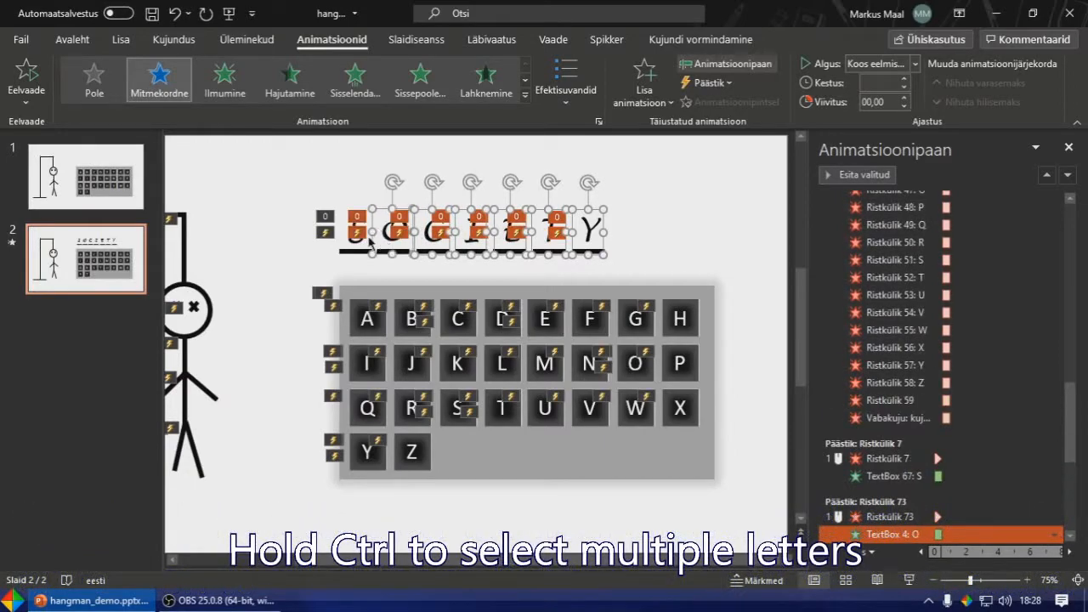
pyautogui.keyDown('ctrl'); pyautogui.click(355, 240); pyautogui.keyUp('ctrl')
pyautogui.click(631, 100)
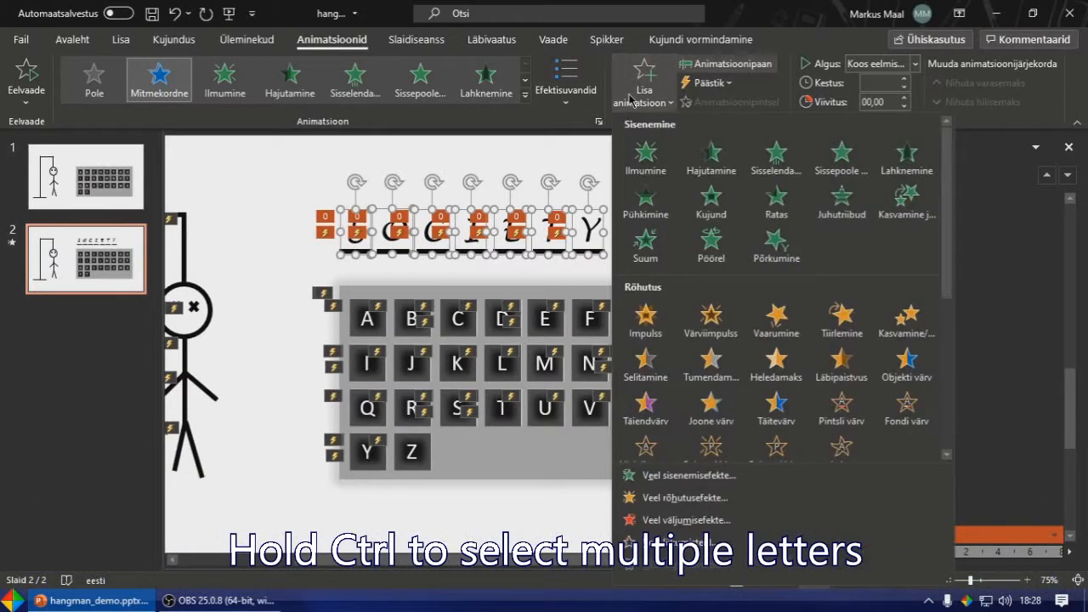
pyautogui.click(695, 168)
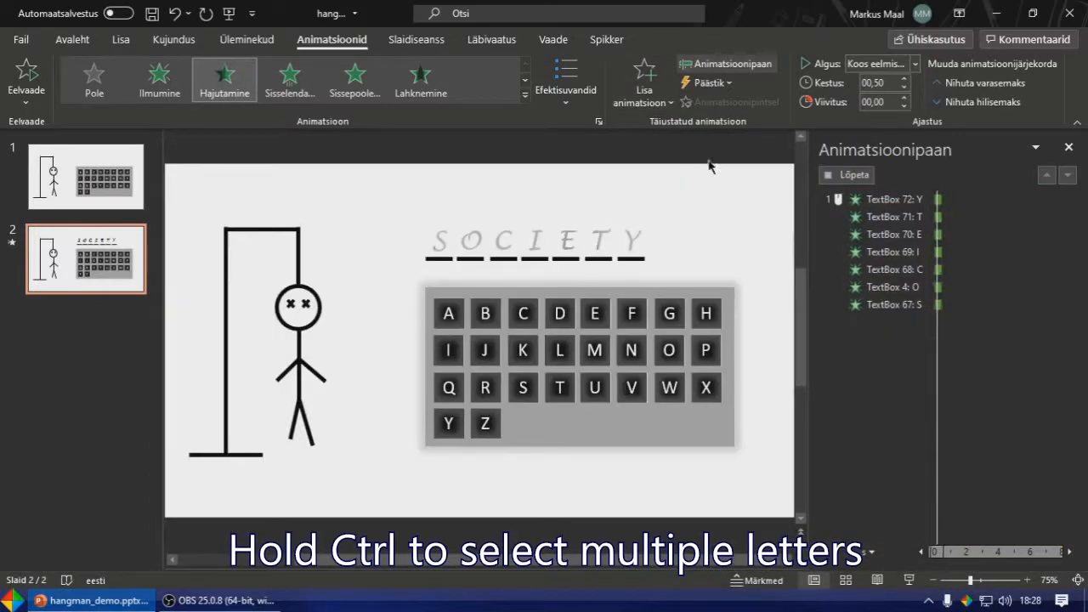
# Set the seven new letter Fade entrances to start with previous and move them to the end of the "Ristkülik 59" trigger sequence
pyautogui.click(878, 66)
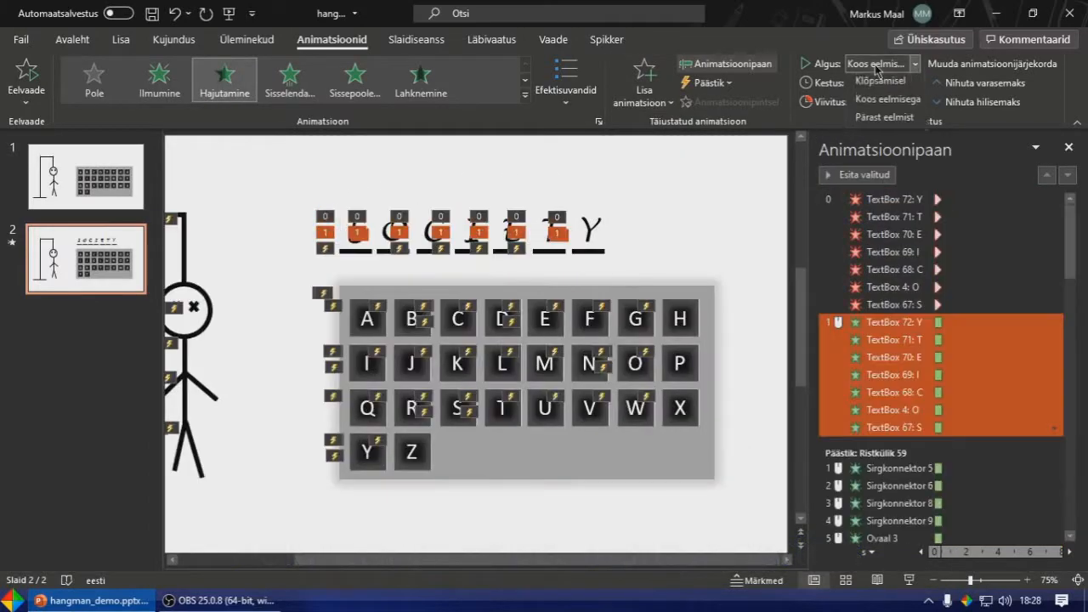
pyautogui.click(897, 107)
pyautogui.moveTo(893, 509); pyautogui.dragTo(891, 537)
pyautogui.moveTo(908, 486); pyautogui.dragTo(906, 483)
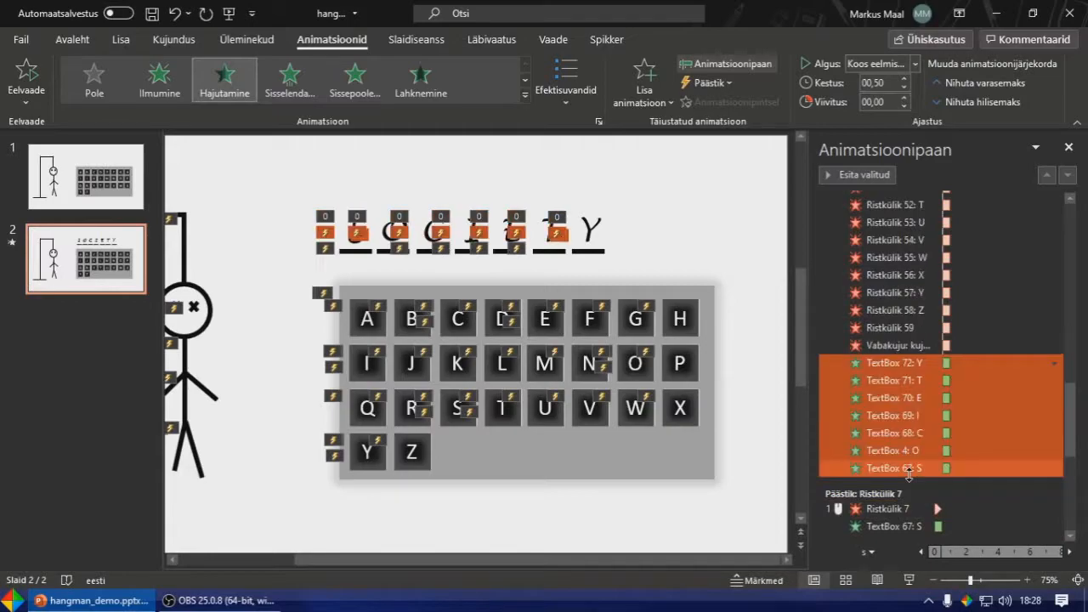
pyautogui.click(722, 552)
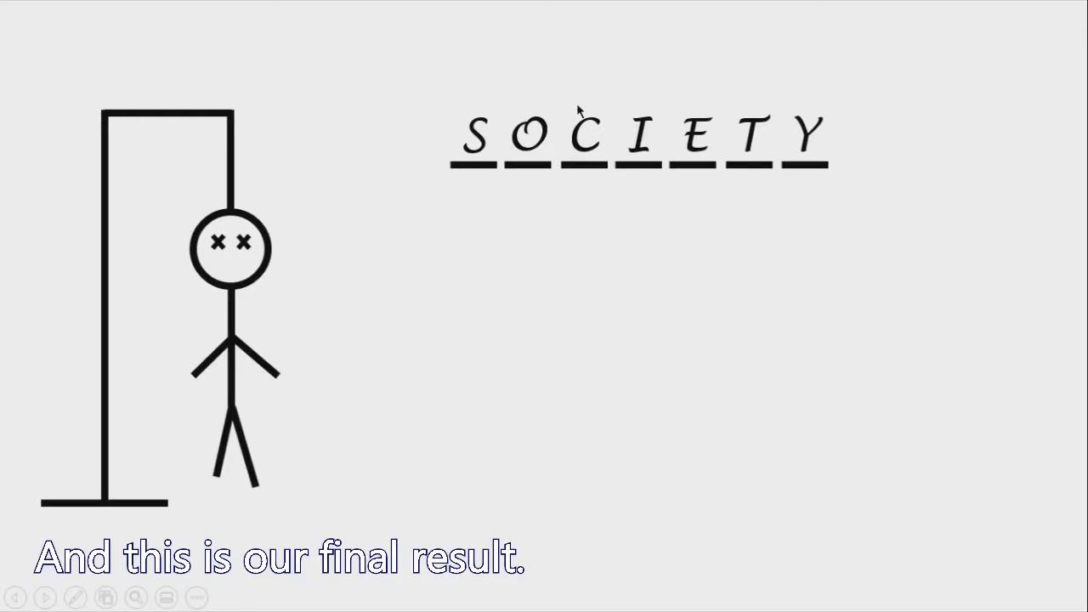
# Check the losing ending in the slide show and return to editing
pyautogui.click(675, 224)
pyautogui.press('Escape')
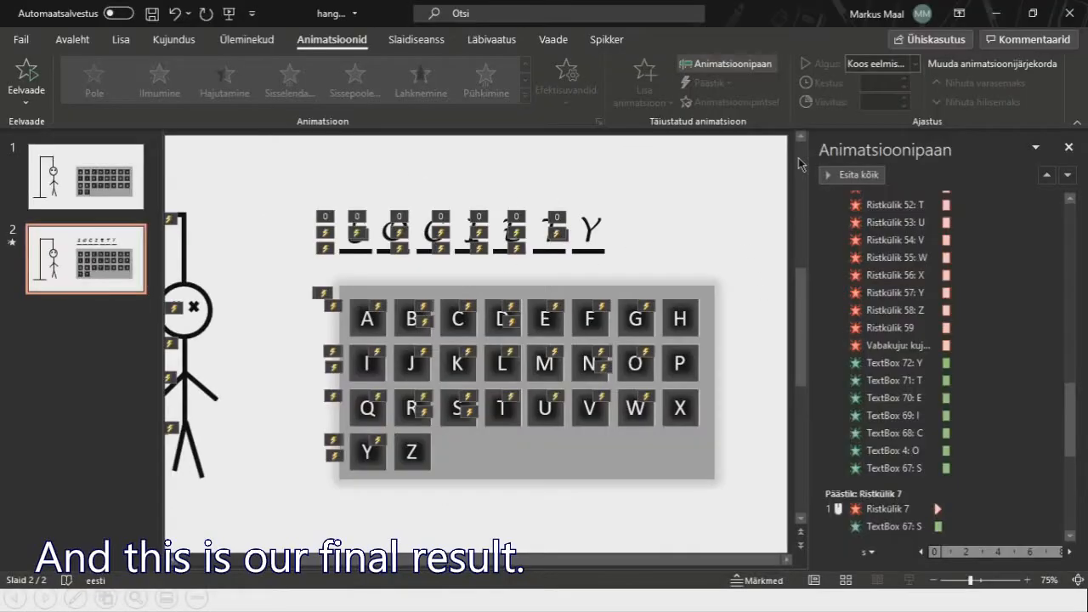